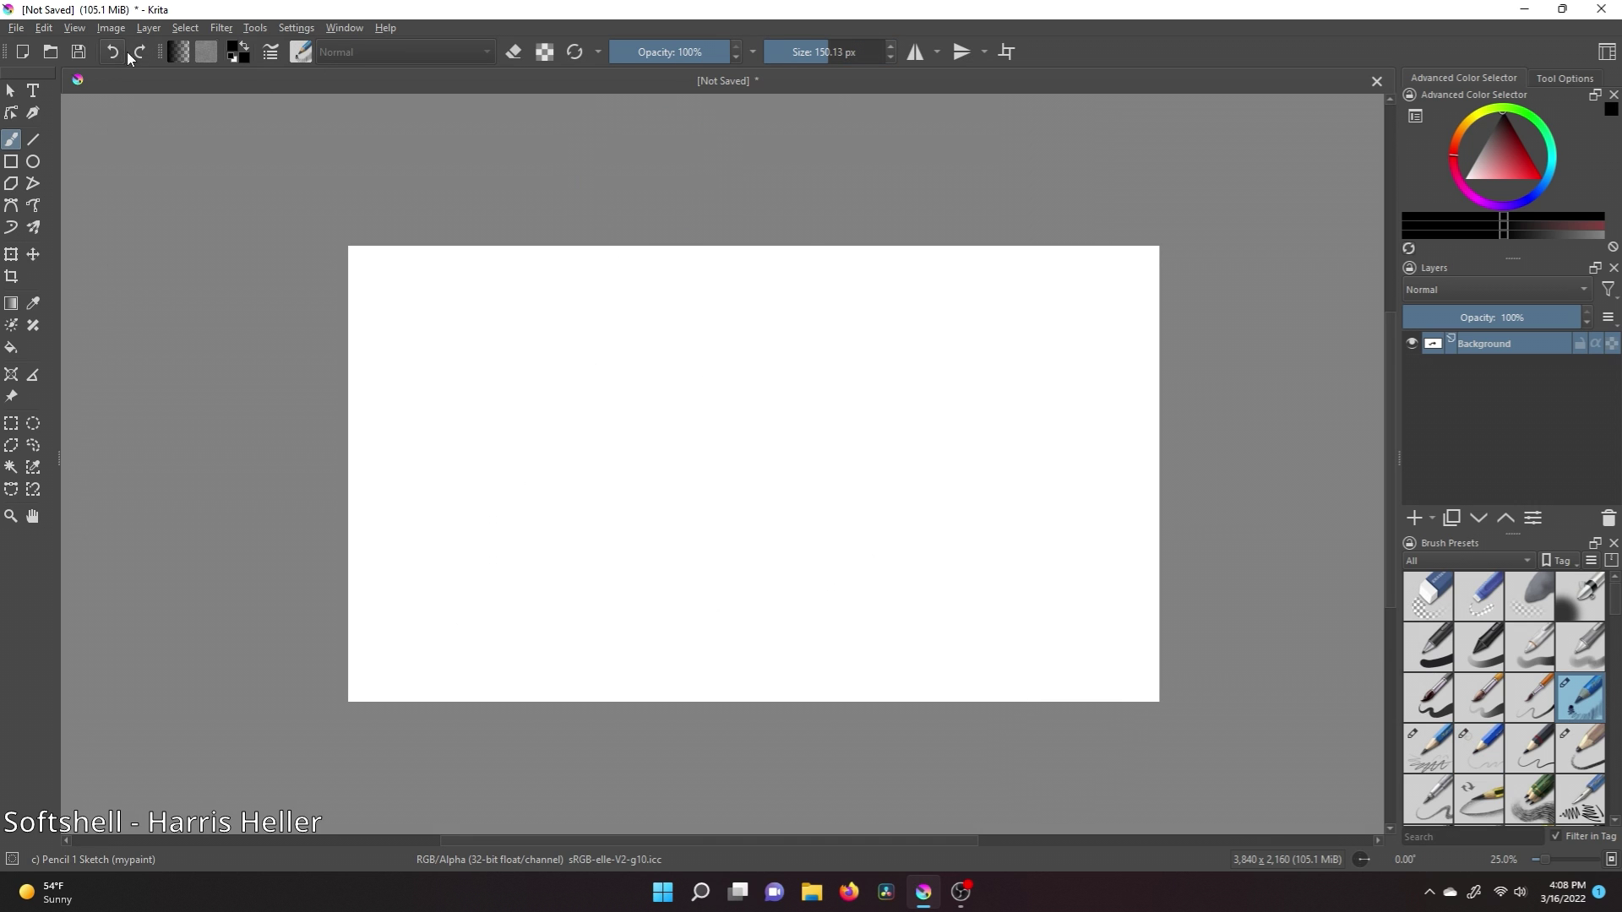
Paint a filled red circle on the canvas's left half with the Pencil-3 Large 4B brush at 15% opacity.
{"action": "mouse_move", "coordinate": [946, 431]}
{"action": "left_mouse_down"}
{"action": "mouse_move", "coordinate": [760, 474]}
{"action": "mouse_move", "coordinate": [634, 471]}
{"action": "left_mouse_up"}
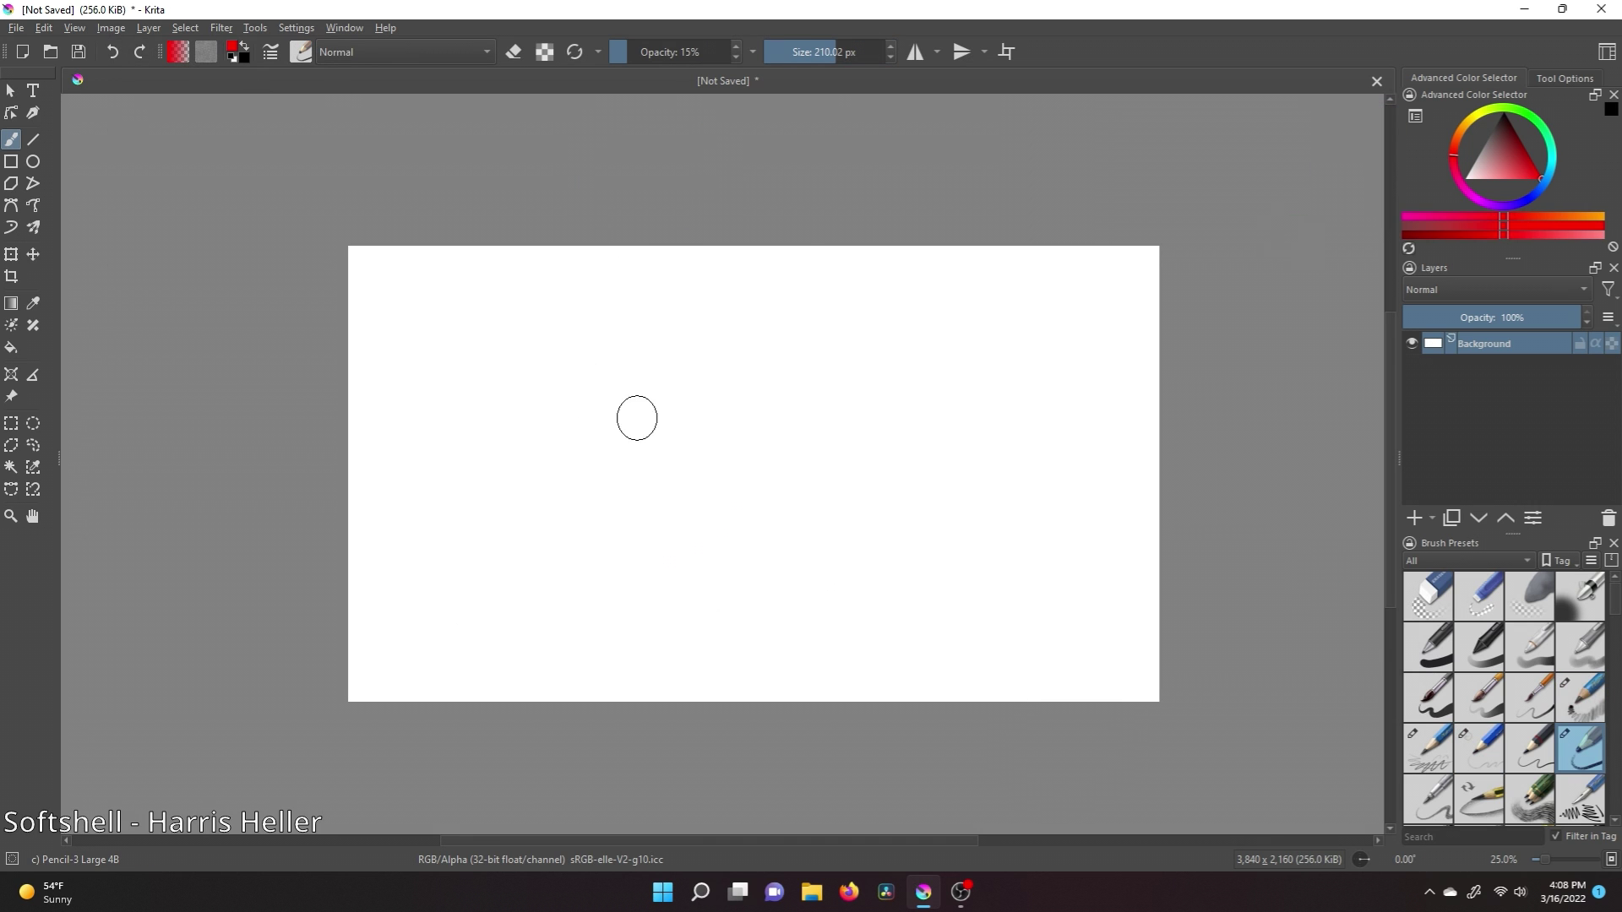
{"action": "mouse_move", "coordinate": [637, 418]}
{"action": "left_mouse_down"}
{"action": "mouse_move", "coordinate": [601, 445]}
{"action": "mouse_move", "coordinate": [668, 505]}
{"action": "left_mouse_up"}
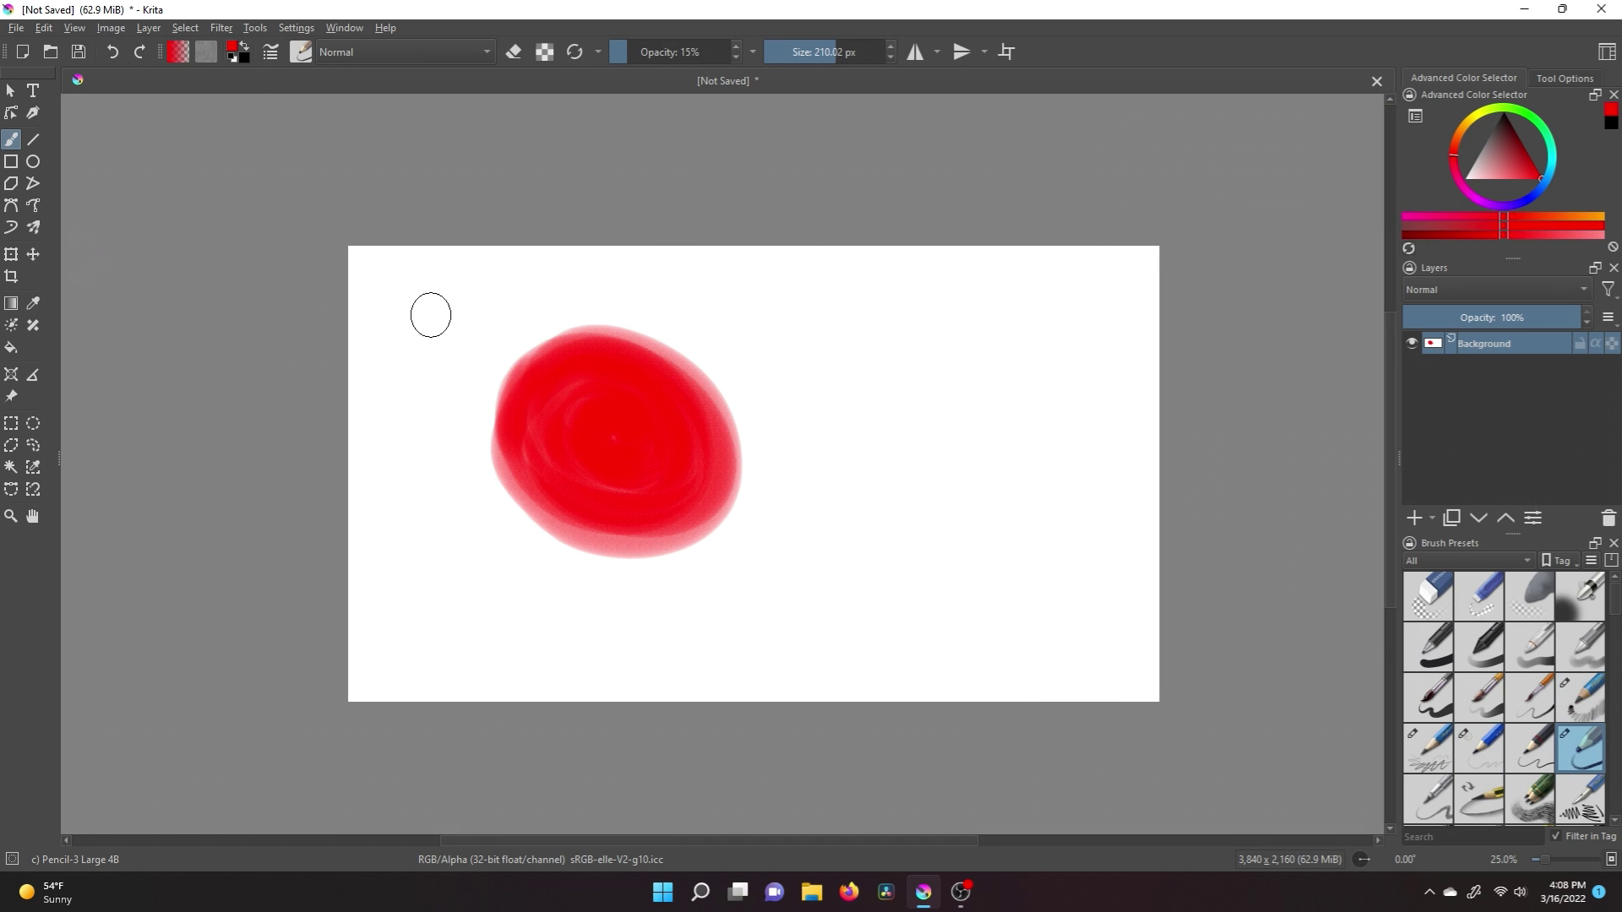
Outline a large cloud in pale purple with the Marker Plain brush on a new layer, overlapping the red circle's right side.
{"action": "key", "text": "Insert"}
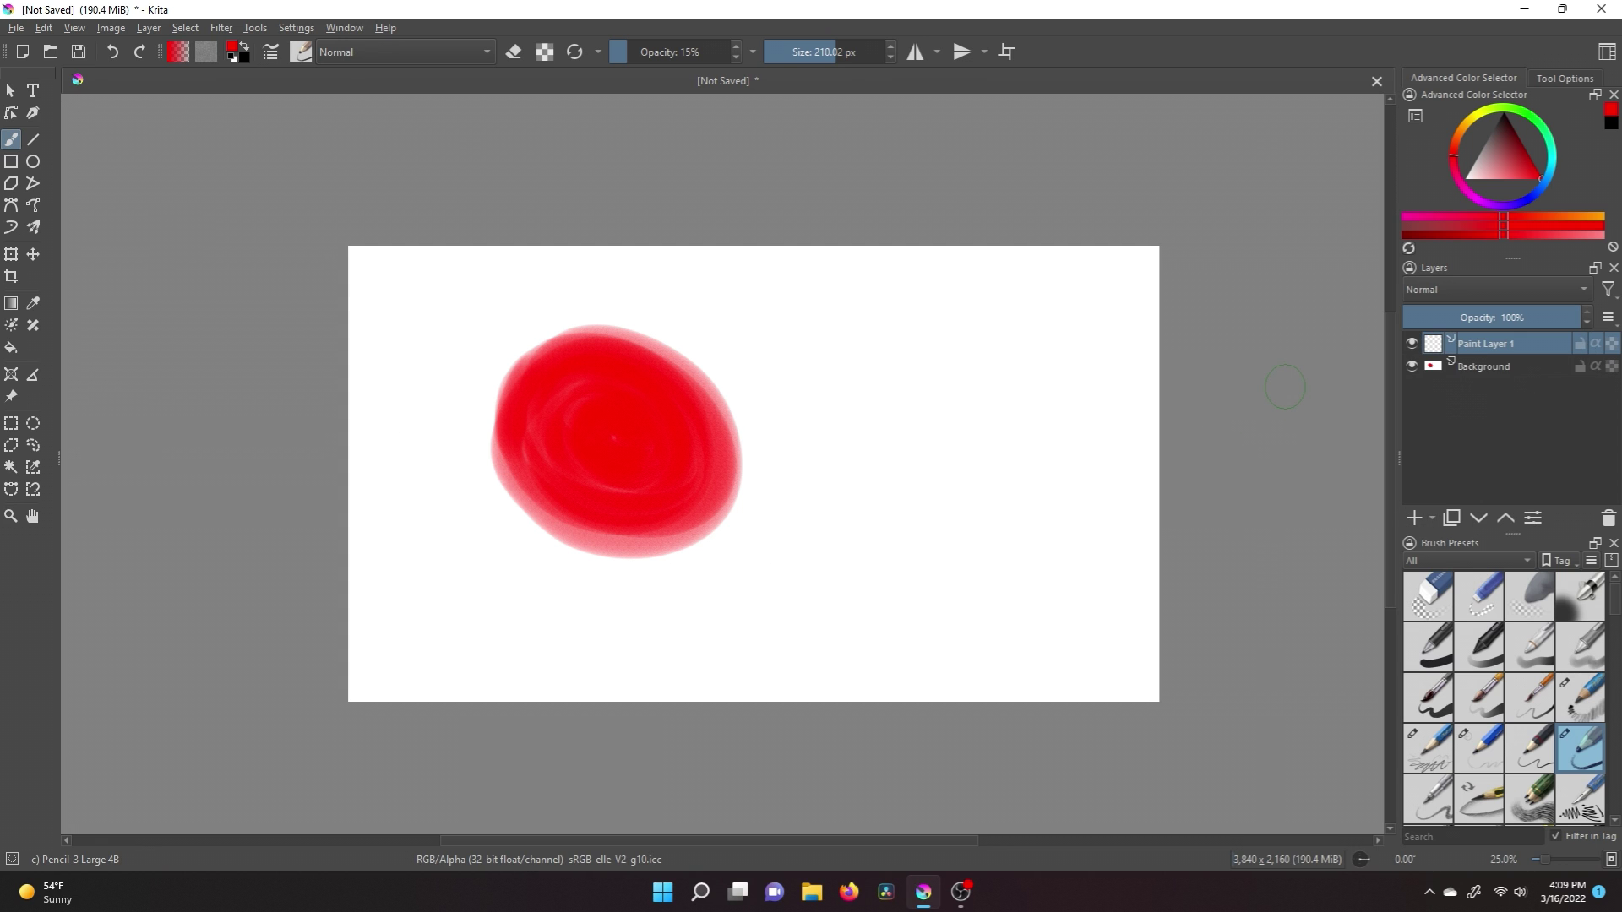
{"action": "key", "text": "slash"}
{"action": "left_click_drag", "start_coordinate": [912, 419], "coordinate": [935, 519]}
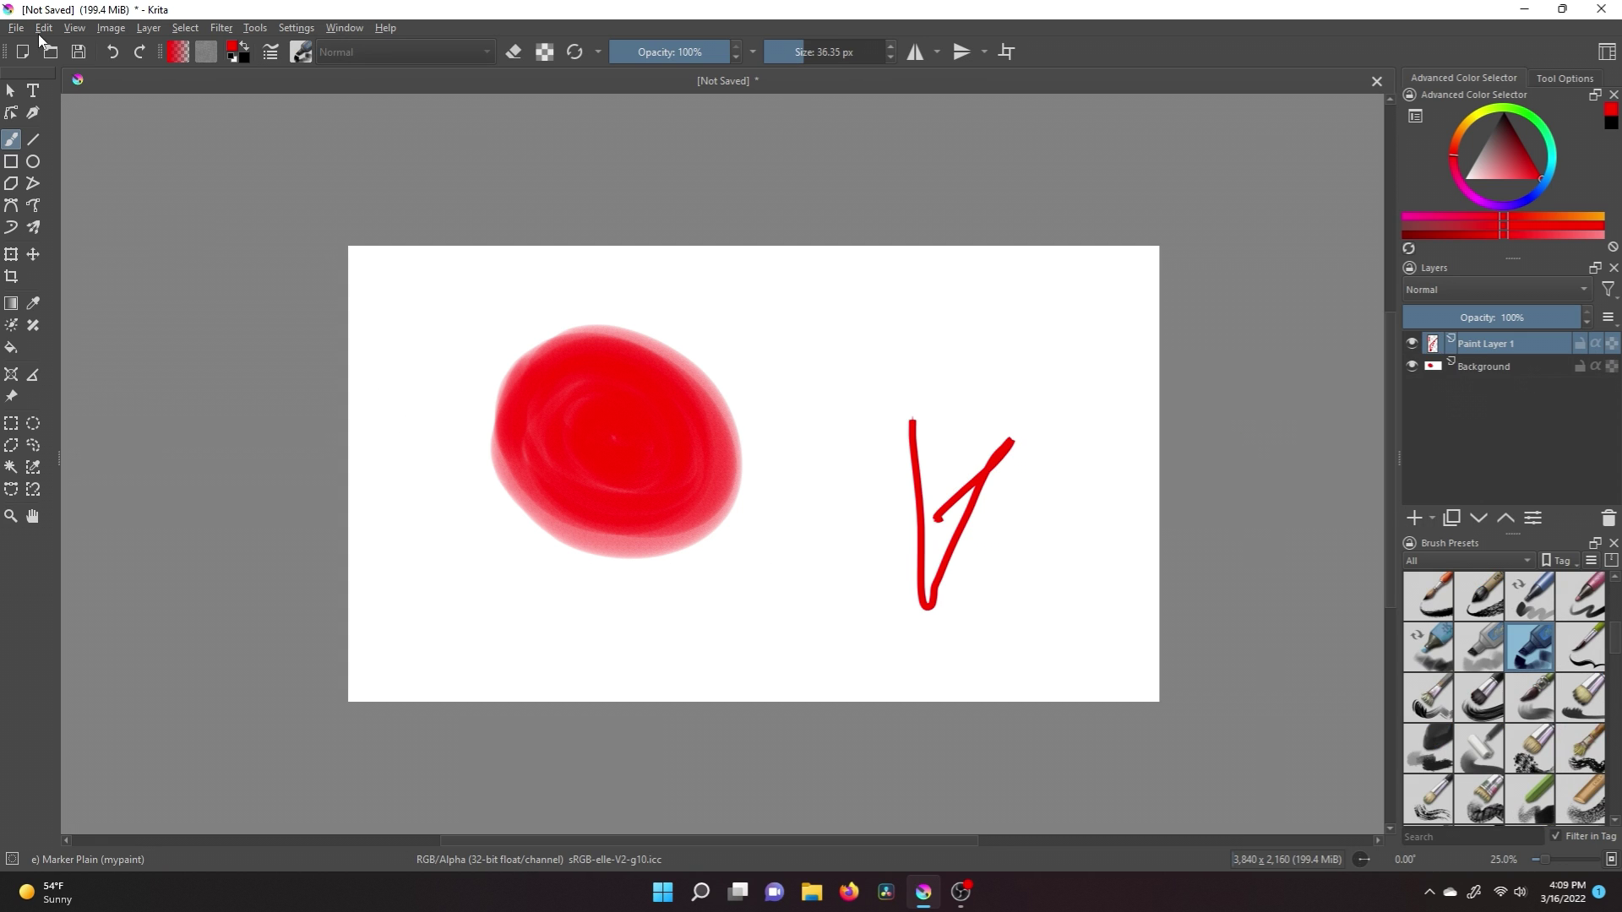
{"action": "left_click", "coordinate": [113, 49]}
{"action": "left_click", "coordinate": [1521, 203]}
{"action": "left_click_drag", "start_coordinate": [1497, 179], "coordinate": [1484, 171]}
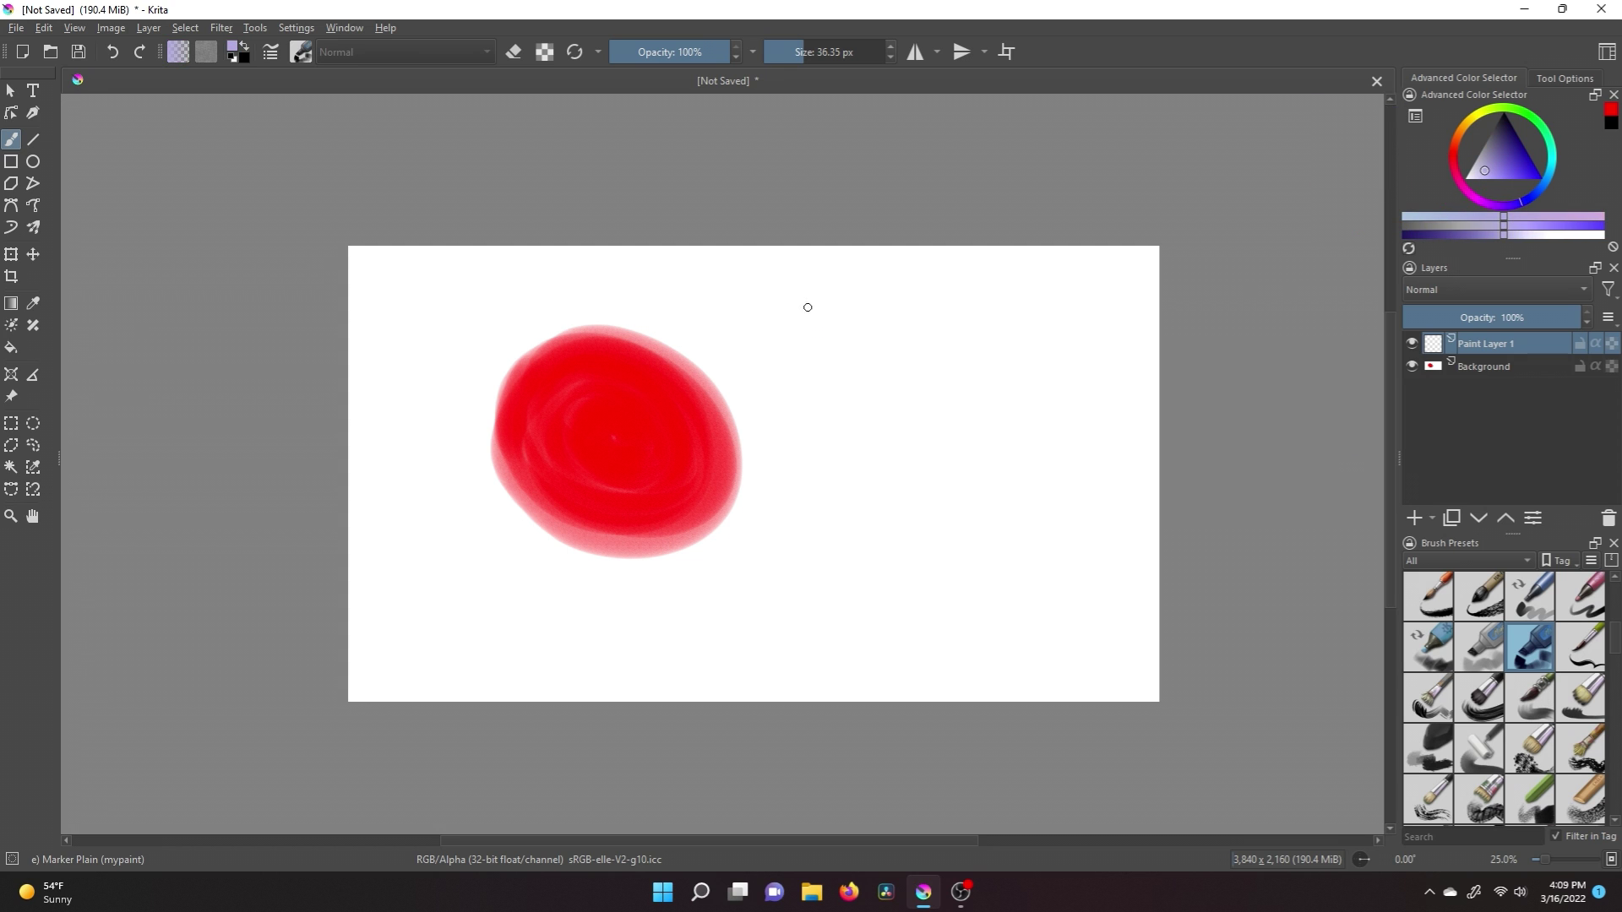
{"action": "mouse_move", "coordinate": [810, 337]}
{"action": "left_mouse_down"}
{"action": "mouse_move", "coordinate": [977, 508]}
{"action": "mouse_move", "coordinate": [673, 453]}
{"action": "mouse_move", "coordinate": [825, 543]}
{"action": "mouse_move", "coordinate": [952, 546]}
{"action": "left_mouse_up"}
{"action": "left_click", "coordinate": [113, 52]}
{"action": "mouse_move", "coordinate": [735, 392]}
{"action": "left_mouse_down"}
{"action": "mouse_move", "coordinate": [680, 449]}
{"action": "mouse_move", "coordinate": [878, 545]}
{"action": "mouse_move", "coordinate": [967, 524]}
{"action": "left_mouse_up"}
Outline two smaller pale purple clouds below the red circle with the Marker Plain brush.
{"action": "left_click", "coordinate": [1580, 647]}
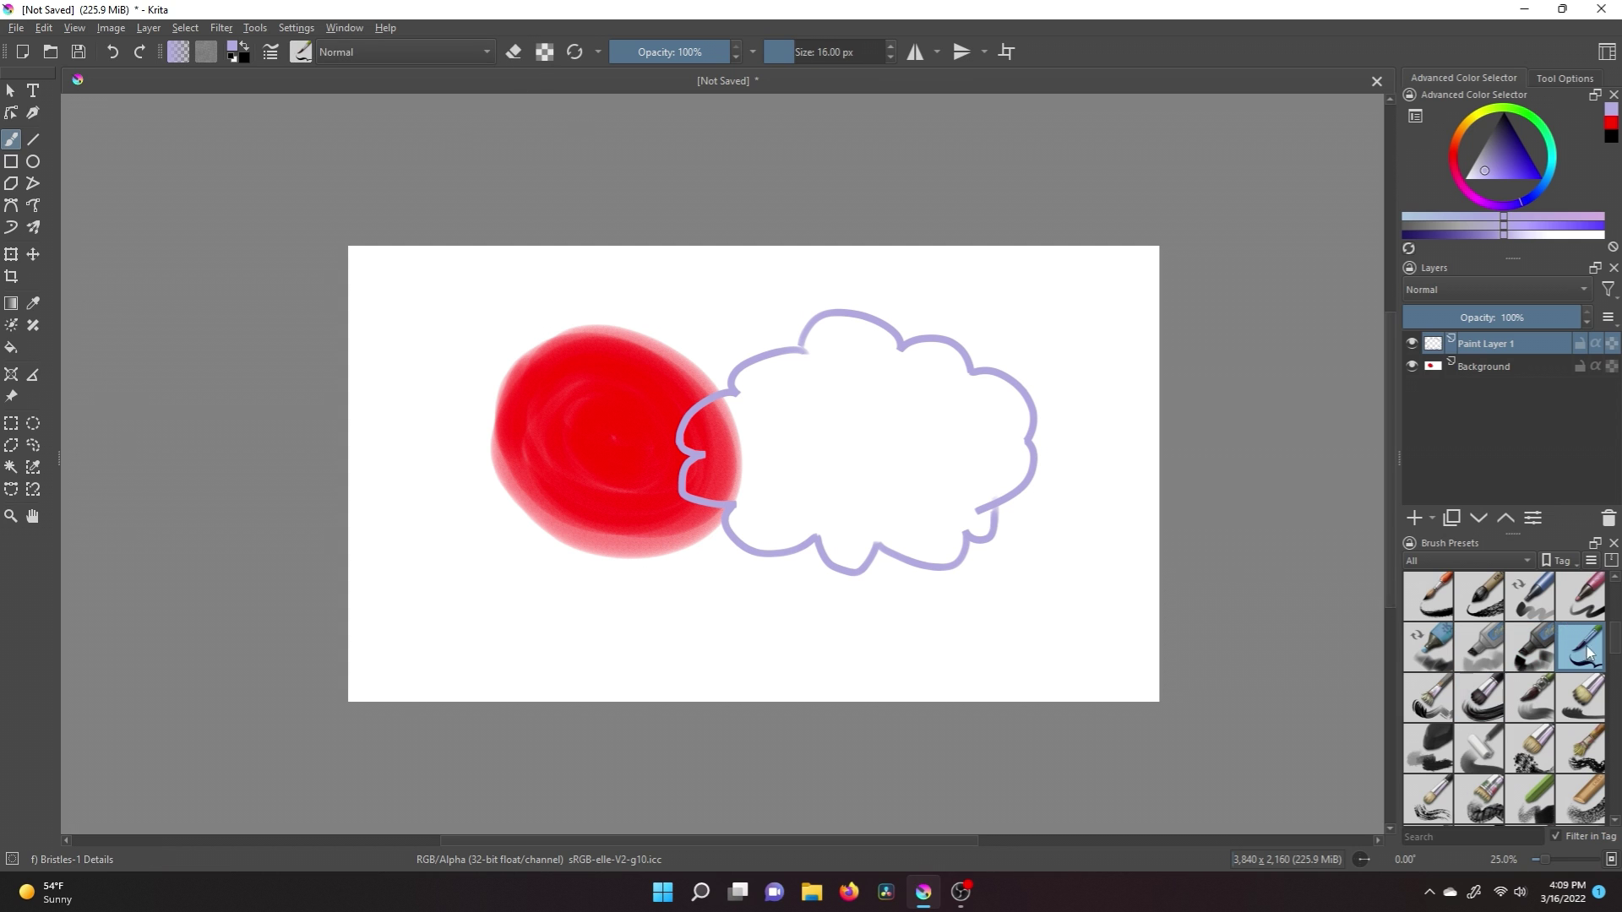
{"action": "key", "text": "e"}
{"action": "left_click", "coordinate": [1509, 644]}
{"action": "left_click_drag", "start_coordinate": [676, 561], "coordinate": [648, 573]}
{"action": "left_click", "coordinate": [112, 52]}
{"action": "left_click_drag", "start_coordinate": [542, 649], "coordinate": [520, 662]}
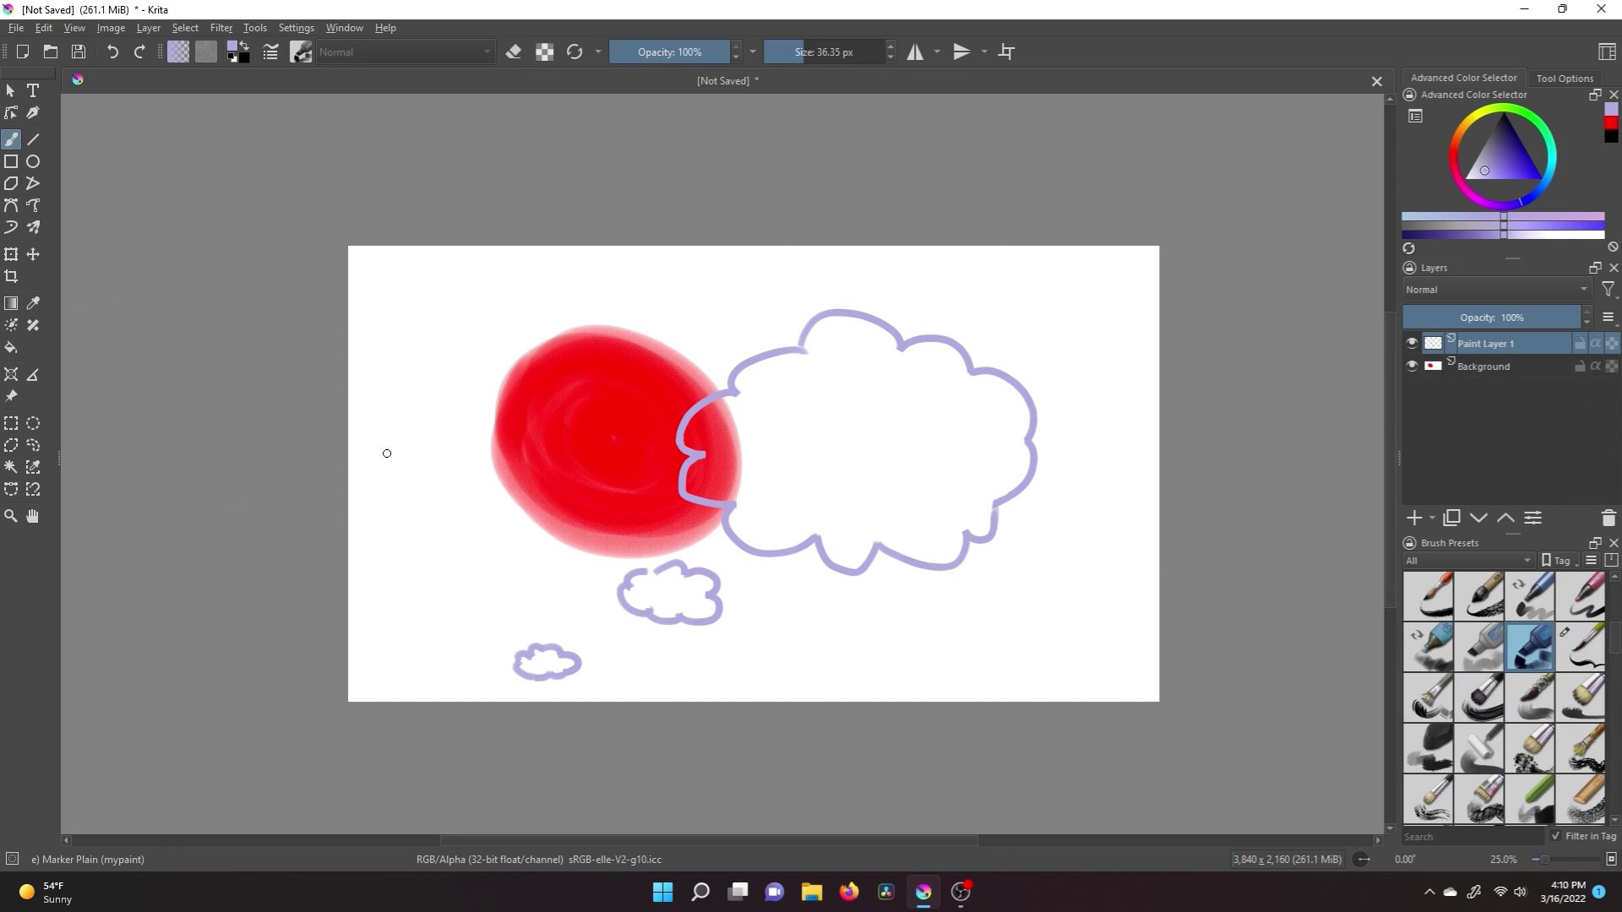
Shade the right and lower edges of all three clouds in pale blue on a new layer beneath the outlines.
{"action": "left_click", "coordinate": [1413, 518]}
{"action": "left_click_drag", "start_coordinate": [1461, 343], "coordinate": [1455, 376]}
{"action": "left_click_drag", "start_coordinate": [1483, 168], "coordinate": [1469, 184]}
{"action": "left_click", "coordinate": [1548, 174]}
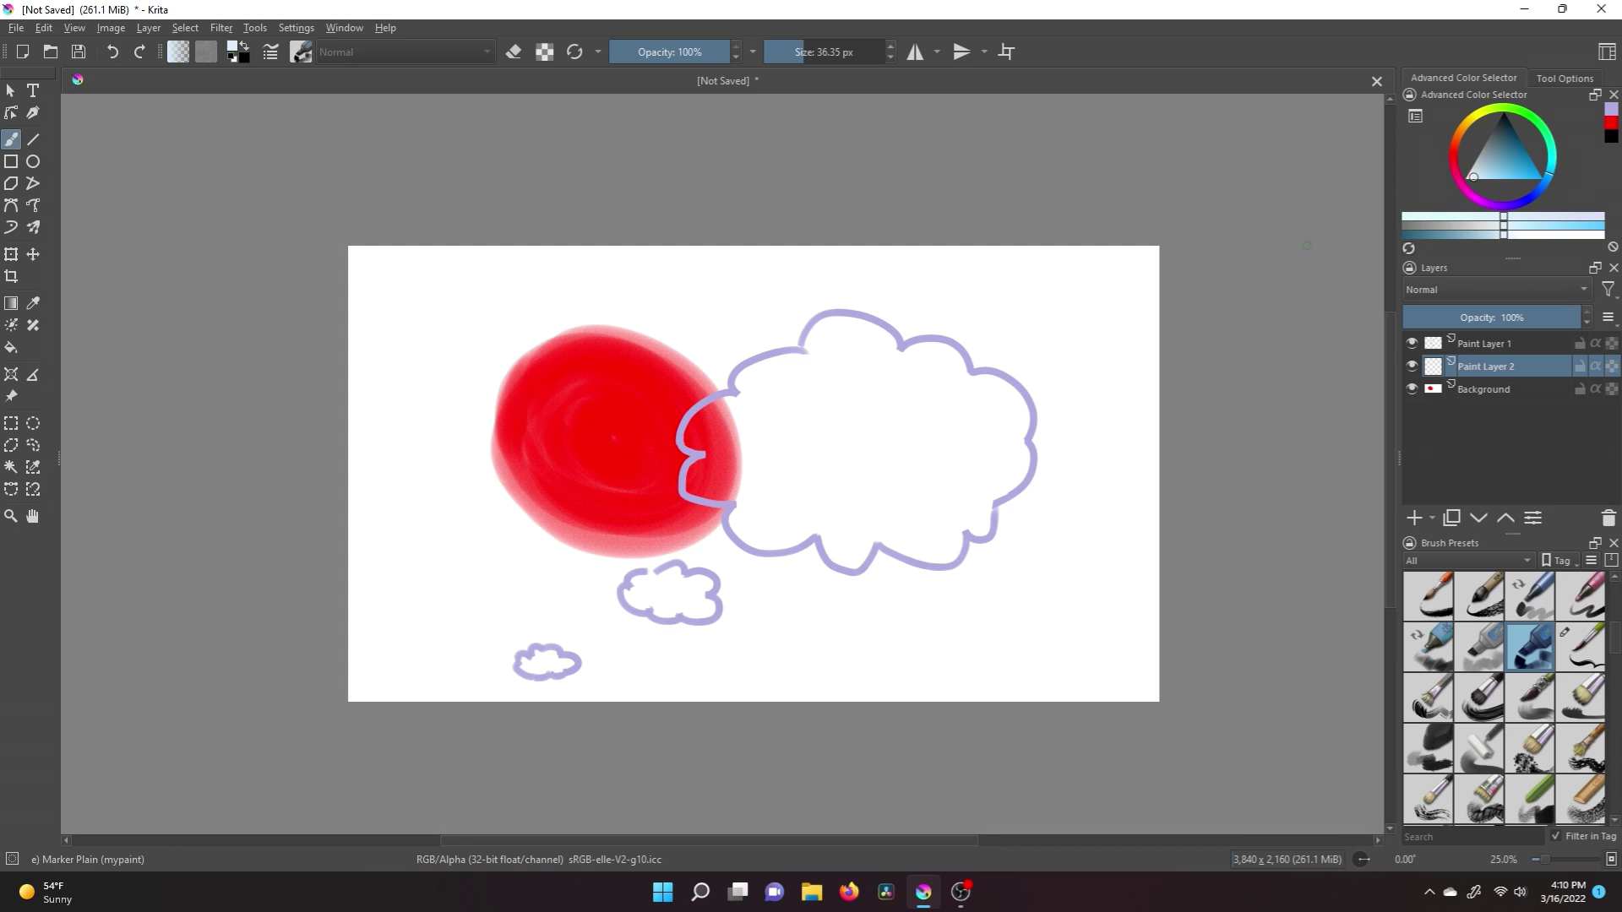
{"action": "left_click_drag", "start_coordinate": [702, 592], "coordinate": [699, 584]}
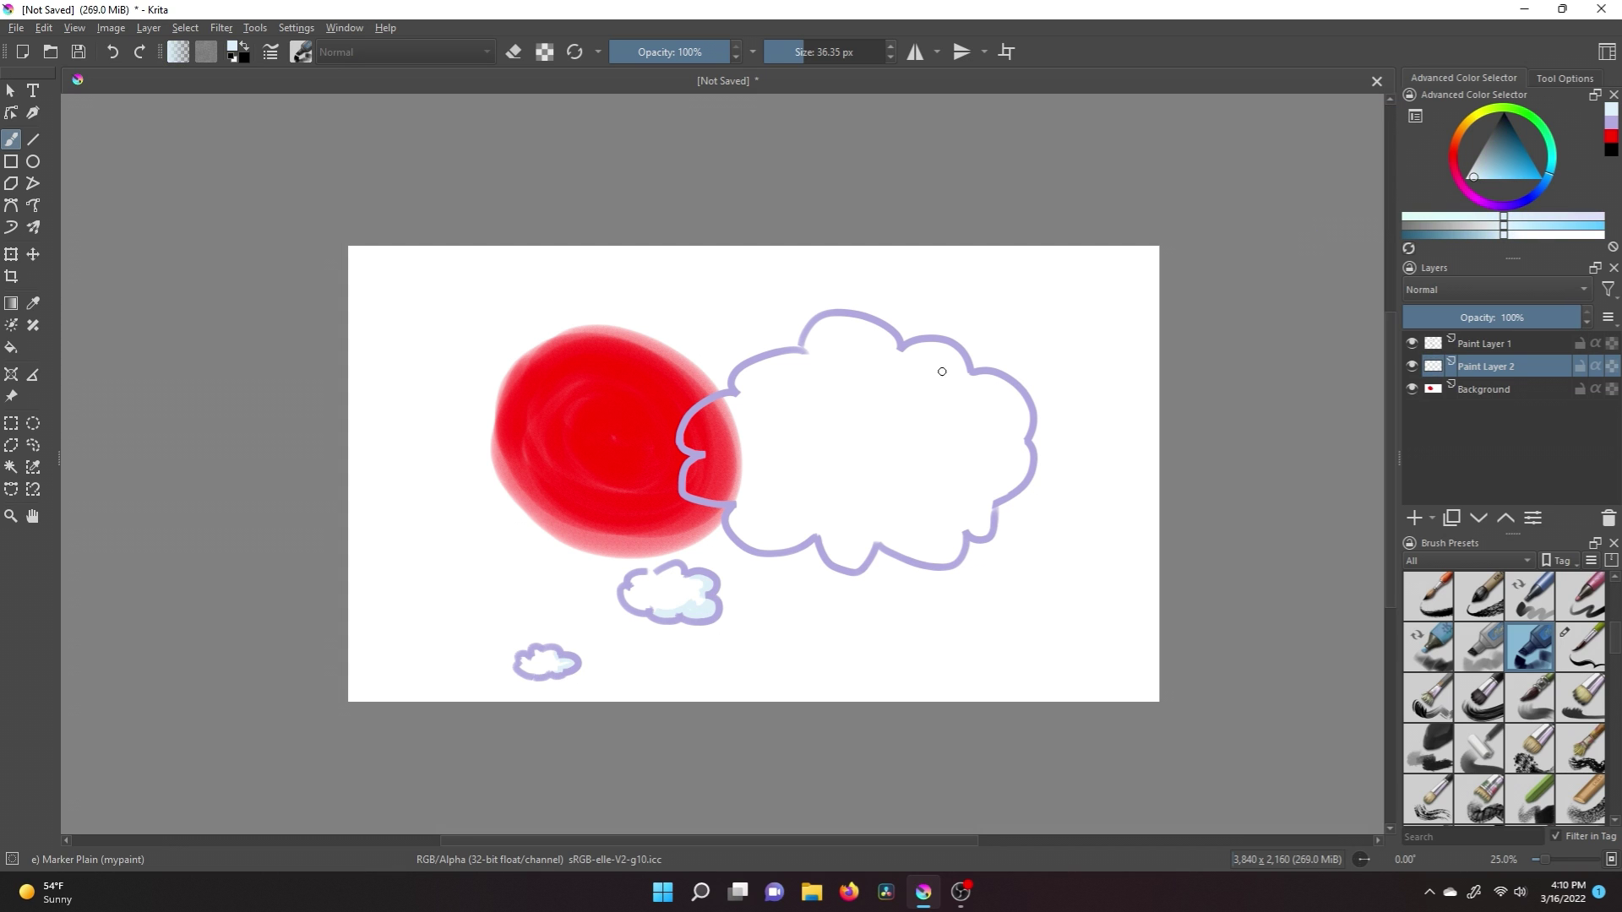
{"action": "left_click_drag", "start_coordinate": [976, 382], "coordinate": [881, 528]}
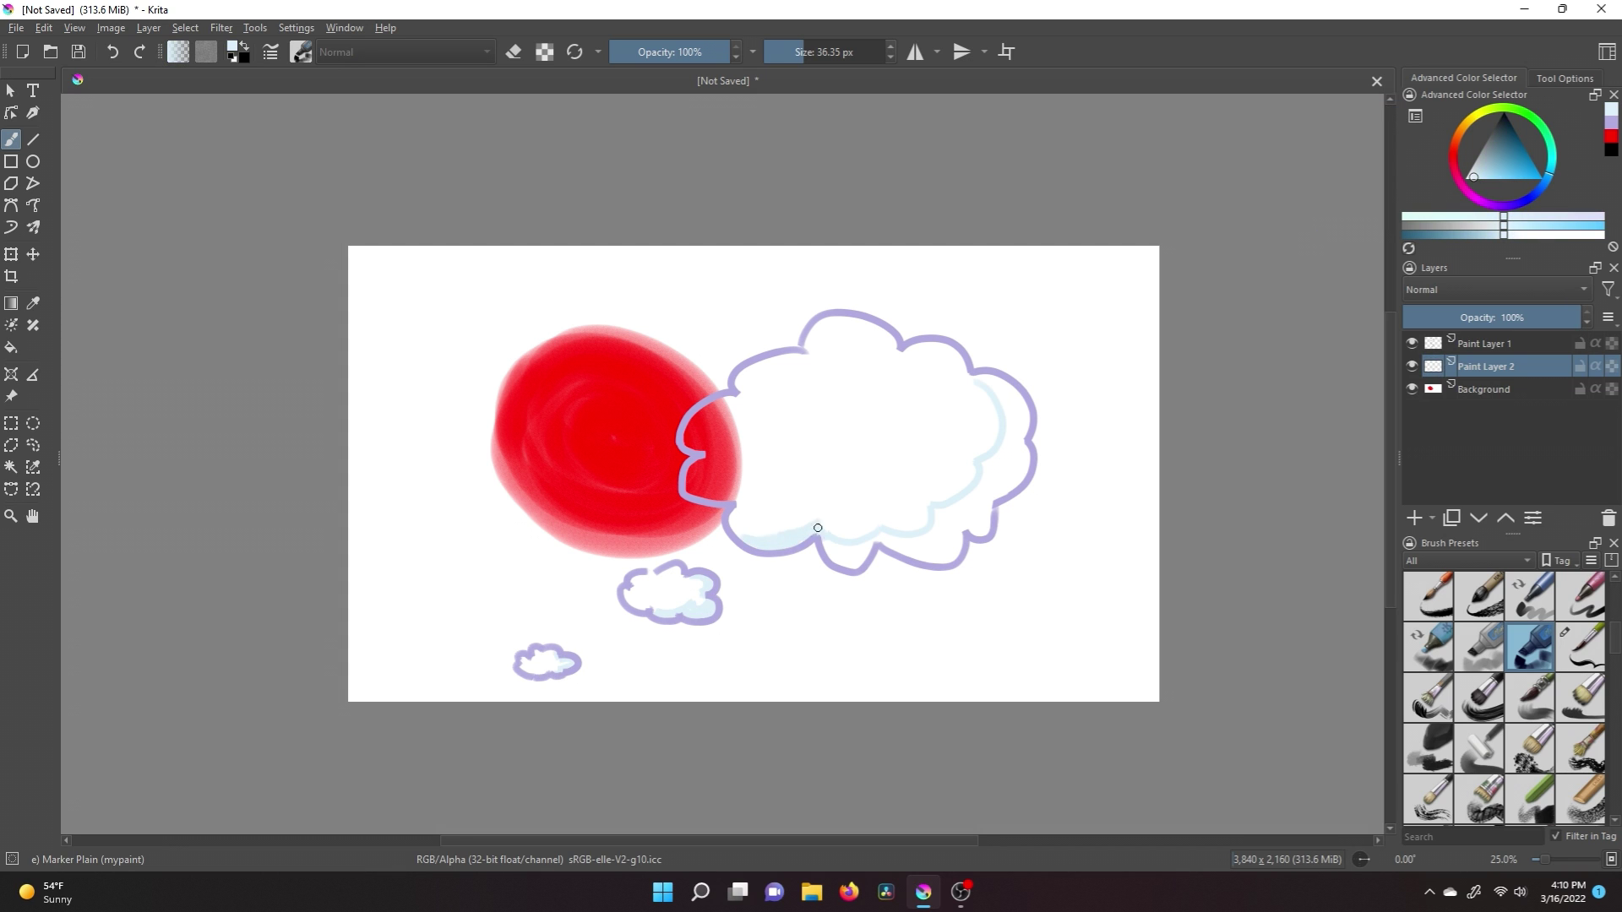
{"action": "mouse_move", "coordinate": [915, 545]}
{"action": "left_mouse_down"}
{"action": "mouse_move", "coordinate": [939, 560]}
{"action": "mouse_move", "coordinate": [972, 524]}
{"action": "mouse_move", "coordinate": [1029, 412]}
{"action": "left_mouse_up"}
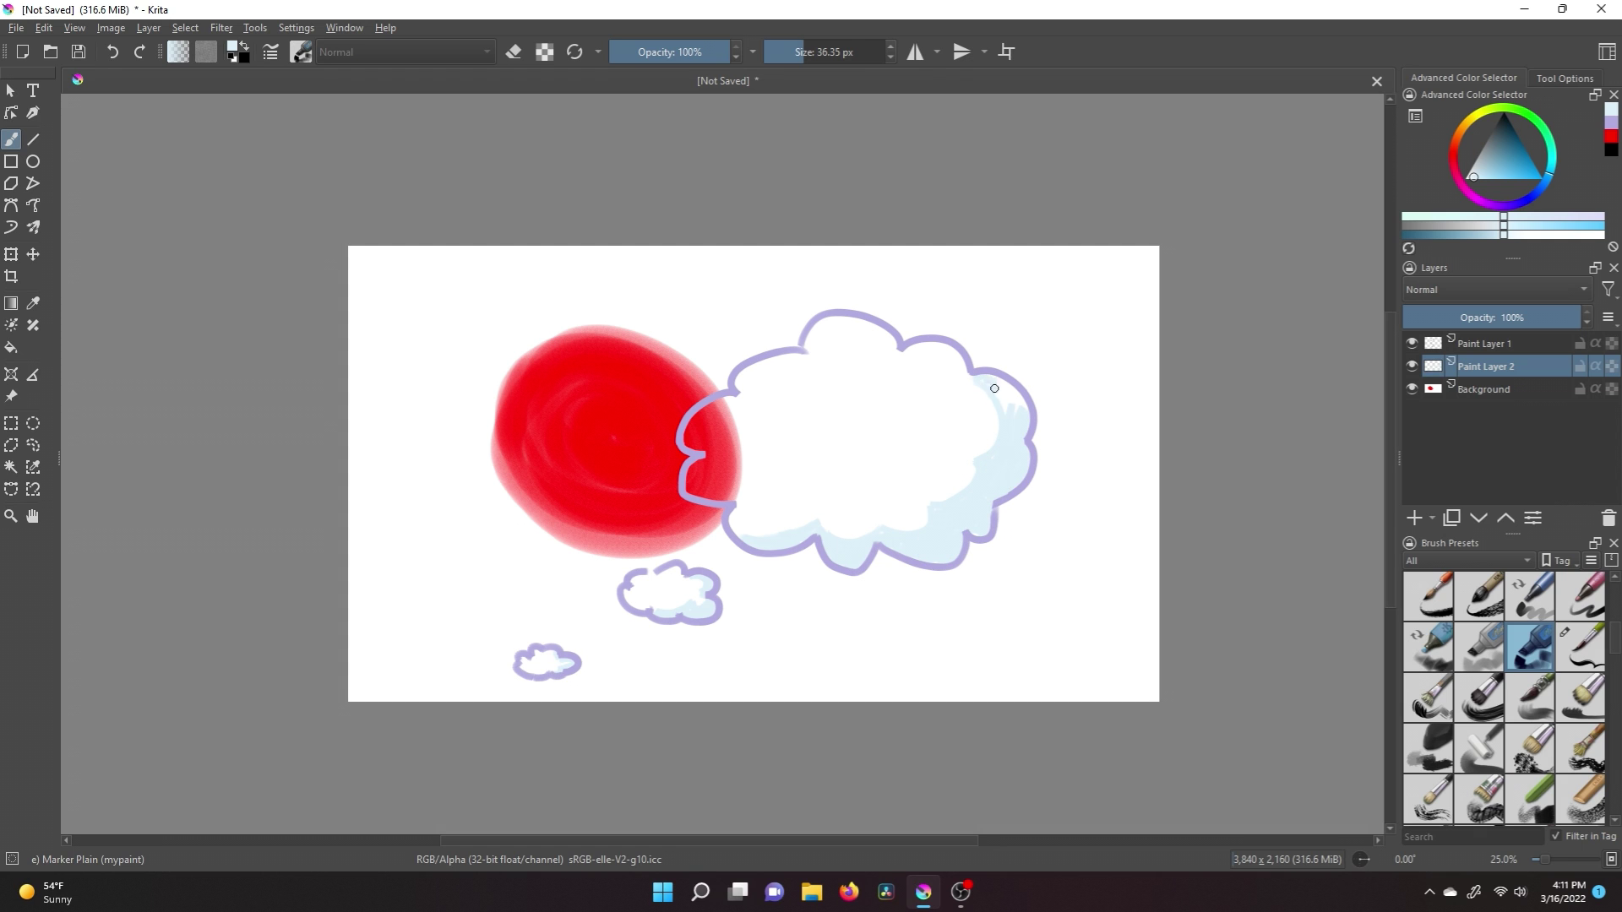
Paint the large cloud's overlap with the red circle white on a new layer beneath the shading.
{"action": "left_click", "coordinate": [1452, 394]}
{"action": "key", "text": "Insert"}
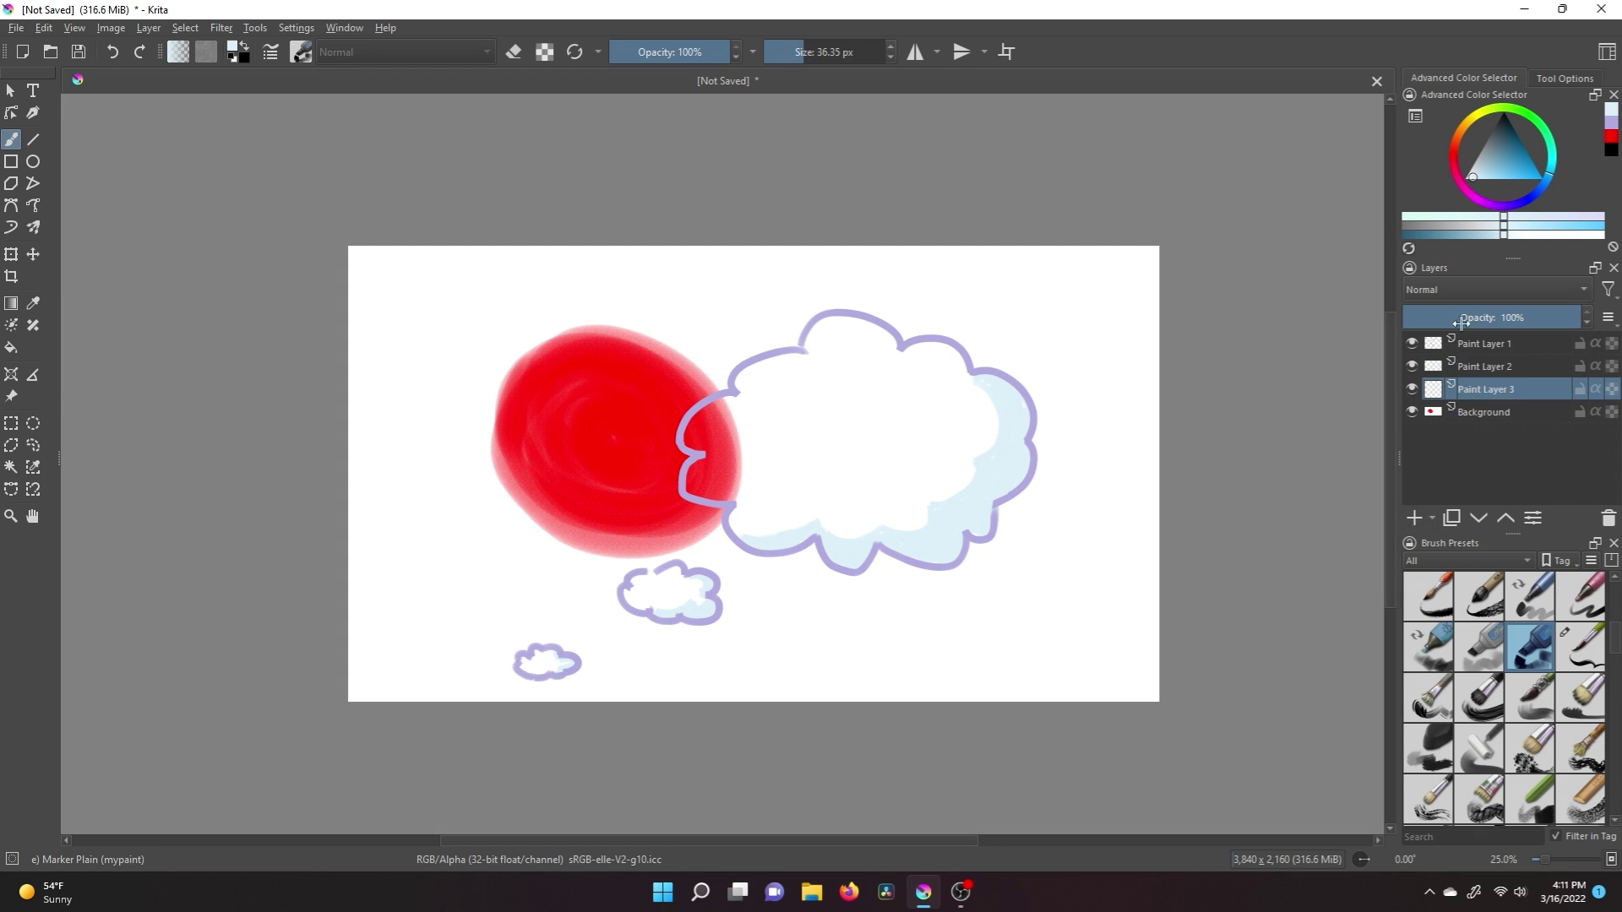
{"action": "left_click", "coordinate": [747, 416], "text": "ctrl"}
{"action": "mouse_move", "coordinate": [722, 403]}
{"action": "left_mouse_down"}
{"action": "mouse_move", "coordinate": [690, 442]}
{"action": "mouse_move", "coordinate": [709, 426]}
{"action": "mouse_move", "coordinate": [698, 491]}
{"action": "mouse_move", "coordinate": [718, 498]}
{"action": "left_mouse_up"}
Draw a dark grey gear outline behind the large cloud with the Ink-8 Sumi-e brush on a new layer above the Background.
{"action": "left_click", "coordinate": [1478, 595]}
{"action": "left_click", "coordinate": [1492, 142]}
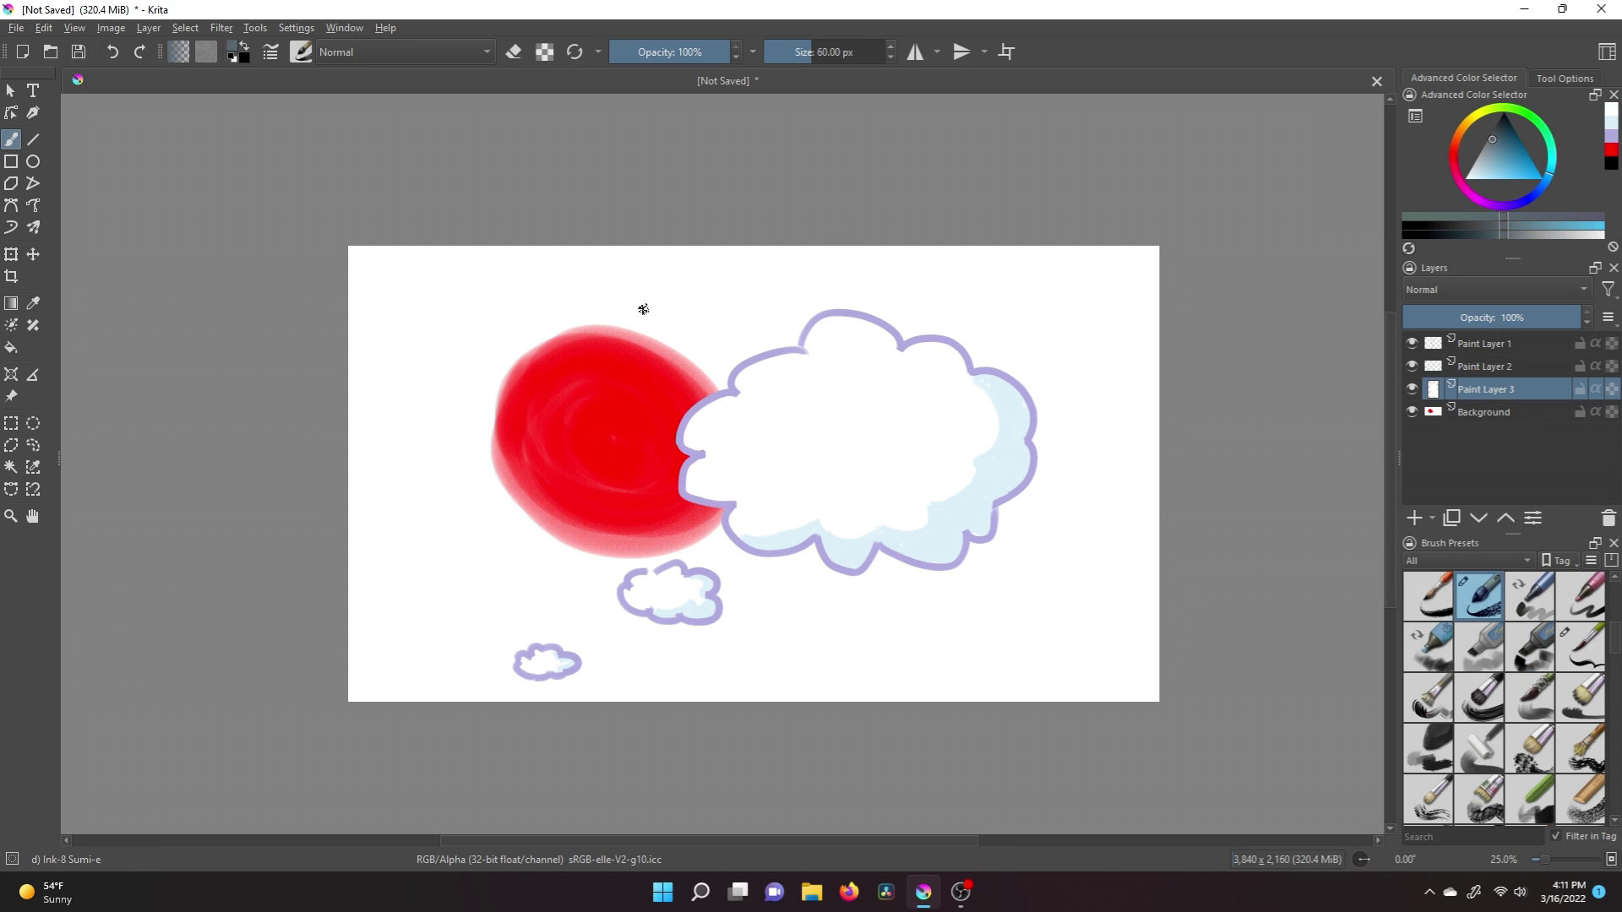
{"action": "left_click_drag", "start_coordinate": [635, 340], "coordinate": [768, 338]}
{"action": "left_click", "coordinate": [115, 53]}
{"action": "left_click", "coordinate": [1483, 413]}
{"action": "left_click", "coordinate": [1414, 517]}
{"action": "mouse_move", "coordinate": [663, 353]}
{"action": "left_mouse_down"}
{"action": "mouse_move", "coordinate": [756, 322]}
{"action": "mouse_move", "coordinate": [788, 345]}
{"action": "left_mouse_up"}
{"action": "key", "text": "e"}
Fill the gear with shades of grey using the Chalk Grainy brush on a new layer beneath its outline.
{"action": "left_click", "coordinate": [1486, 438]}
{"action": "left_click", "coordinate": [1415, 518]}
{"action": "left_click", "coordinate": [1568, 789]}
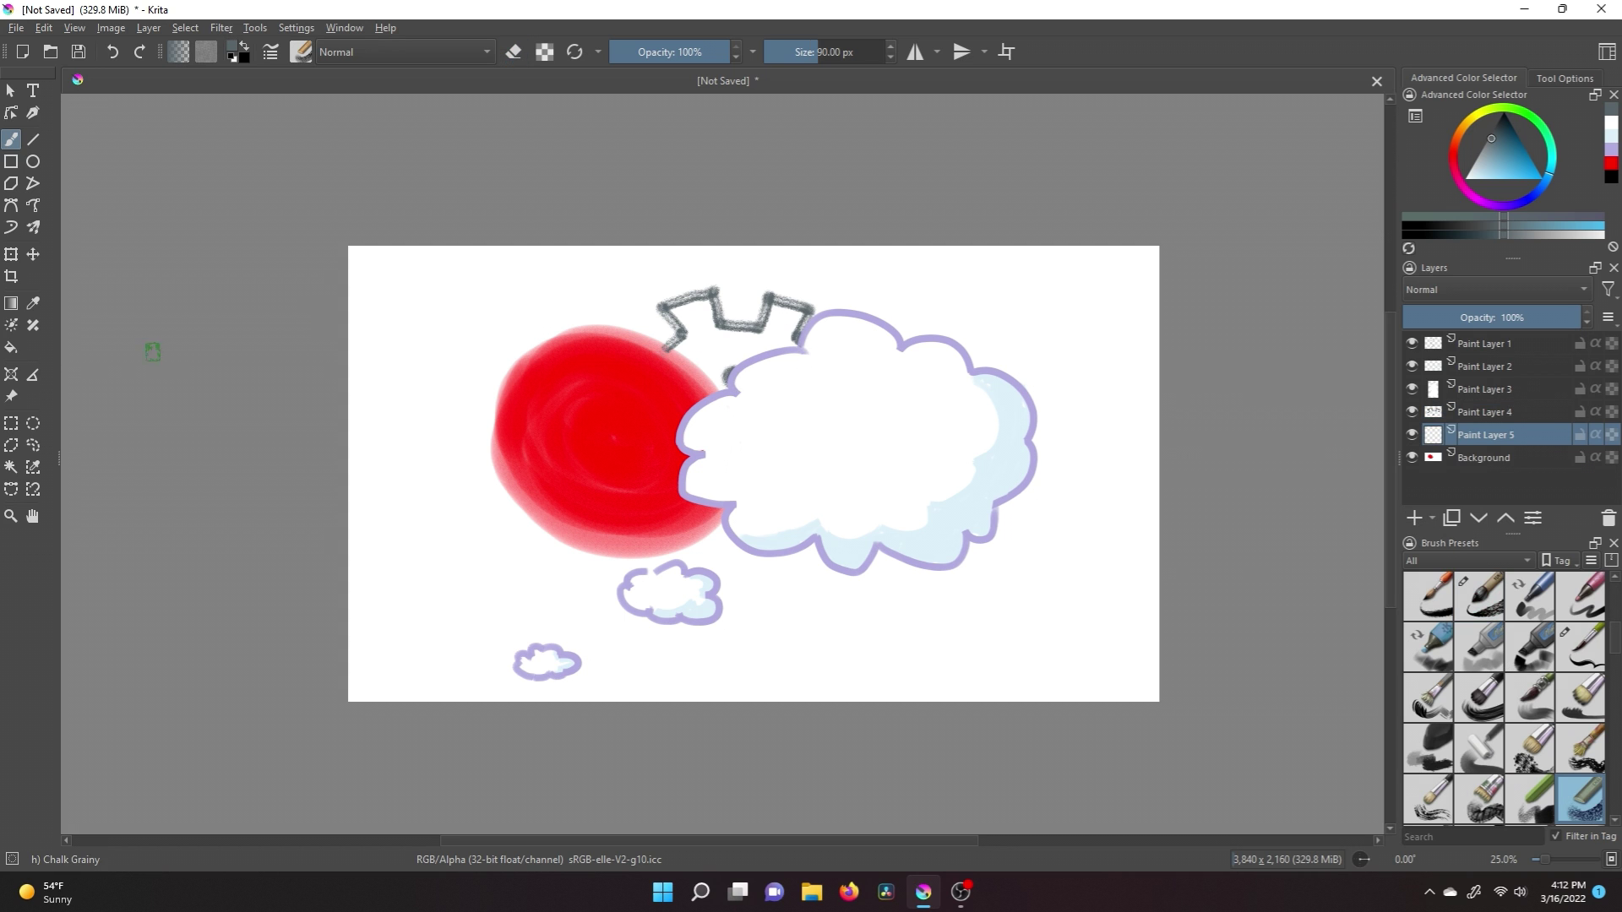
{"action": "left_click", "coordinate": [1485, 157]}
{"action": "mouse_move", "coordinate": [732, 363]}
{"action": "left_mouse_down"}
{"action": "mouse_move", "coordinate": [700, 305]}
{"action": "mouse_move", "coordinate": [775, 315]}
{"action": "mouse_move", "coordinate": [794, 343]}
{"action": "mouse_move", "coordinate": [799, 323]}
{"action": "left_mouse_up"}
{"action": "left_click", "coordinate": [1478, 163]}
{"action": "left_click", "coordinate": [714, 350]}
{"action": "left_click", "coordinate": [687, 372]}
{"action": "left_click", "coordinate": [701, 318]}
{"action": "left_click", "coordinate": [781, 312], "text": "ctrl"}
{"action": "key", "text": "e"}
Paint a winding yellow-green Charcoal Rock Soft line on a new layer above the Background and erase its part over the red circle.
{"action": "left_click", "coordinate": [1428, 748]}
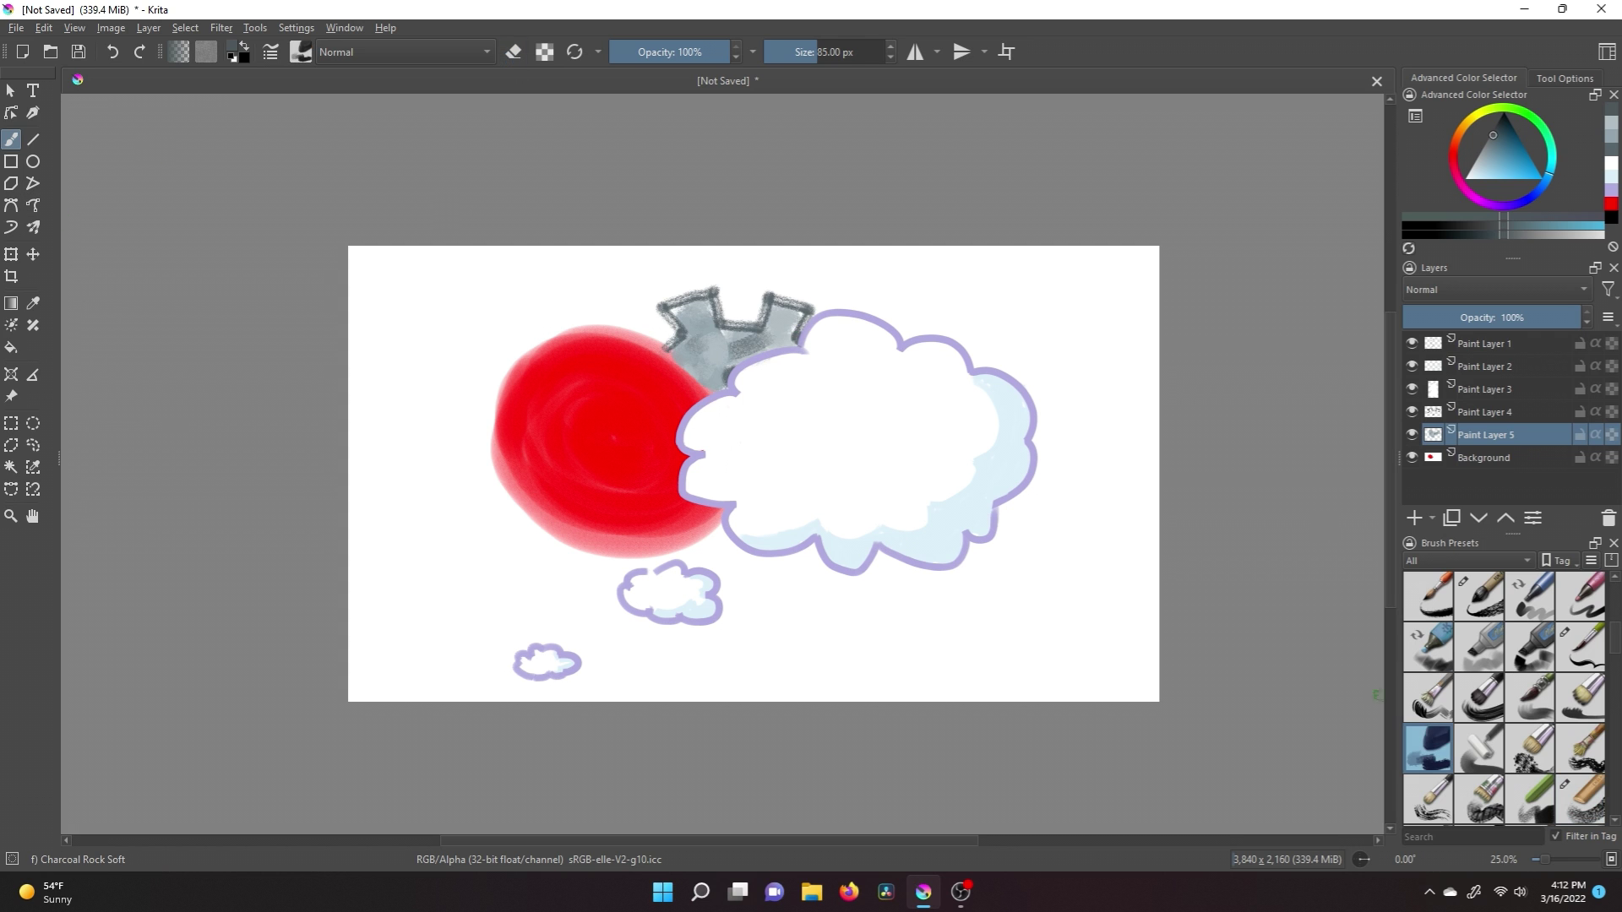
{"action": "left_click", "coordinate": [1480, 112]}
{"action": "left_click", "coordinate": [1536, 176]}
{"action": "left_click", "coordinate": [1541, 178]}
{"action": "left_click", "coordinate": [1488, 108]}
{"action": "left_click", "coordinate": [1470, 457]}
{"action": "key", "text": "Insert"}
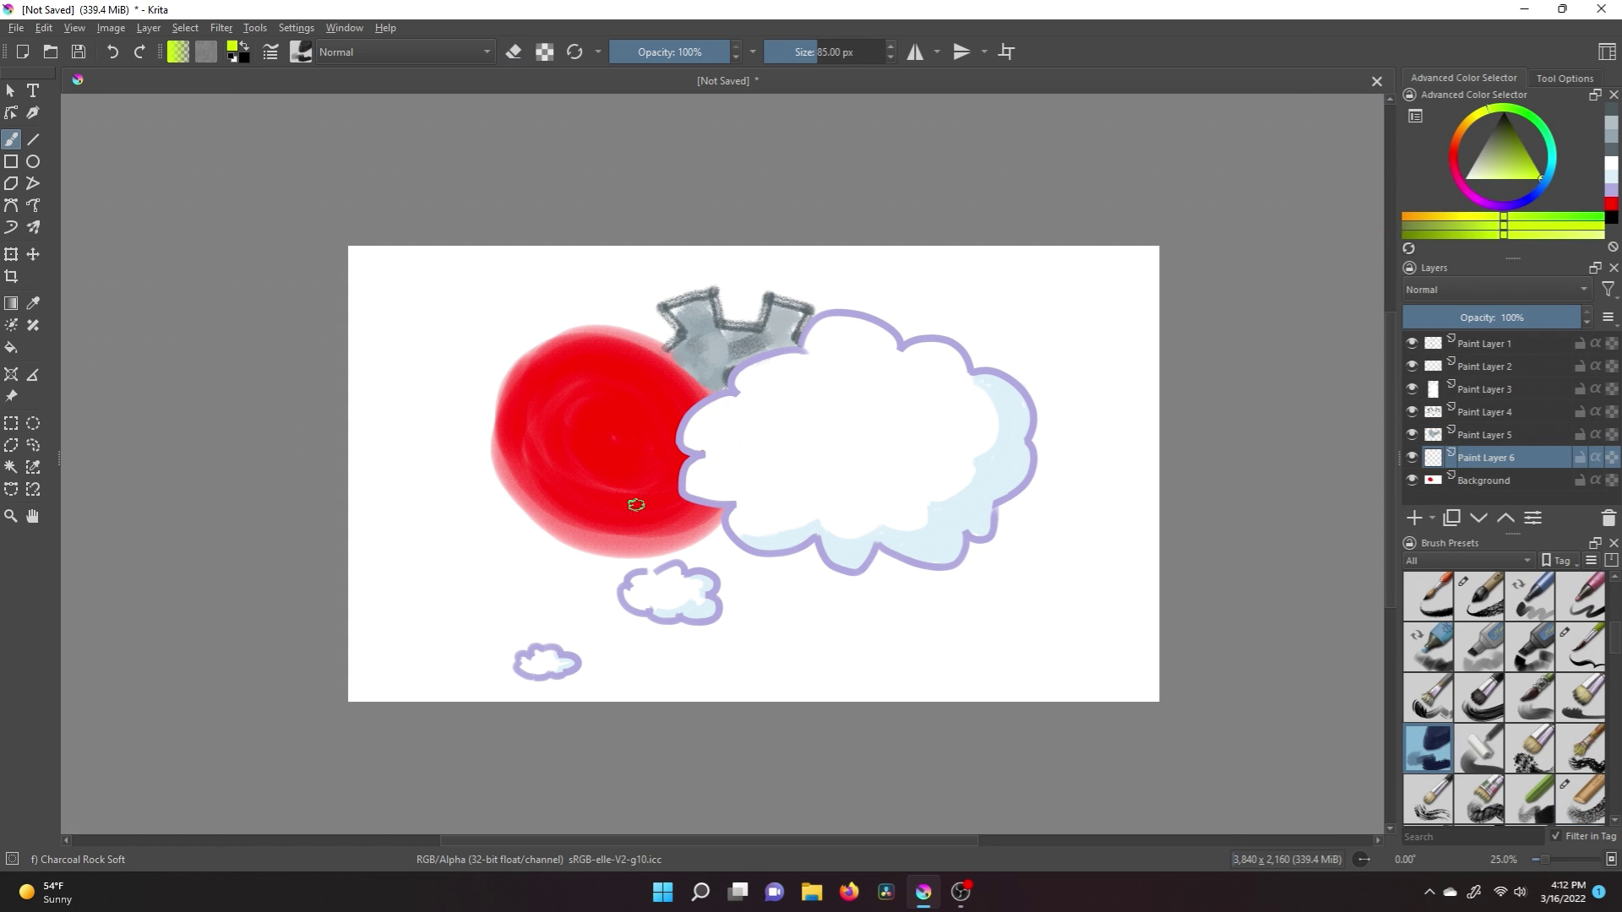
{"action": "left_click_drag", "start_coordinate": [498, 272], "coordinate": [1113, 691]}
{"action": "key", "text": "e"}
{"action": "mouse_move", "coordinate": [625, 334]}
{"action": "left_mouse_down"}
{"action": "mouse_move", "coordinate": [621, 359]}
{"action": "mouse_move", "coordinate": [900, 507]}
{"action": "left_mouse_up"}
Handwrite "Concept" in black across the circle and large cloud on a new top layer with the Basic-1 brush.
{"action": "left_click", "coordinate": [1445, 347]}
{"action": "key", "text": "Insert"}
{"action": "left_click", "coordinate": [1479, 748]}
{"action": "left_click_drag", "start_coordinate": [1075, 488], "coordinate": [943, 549]}
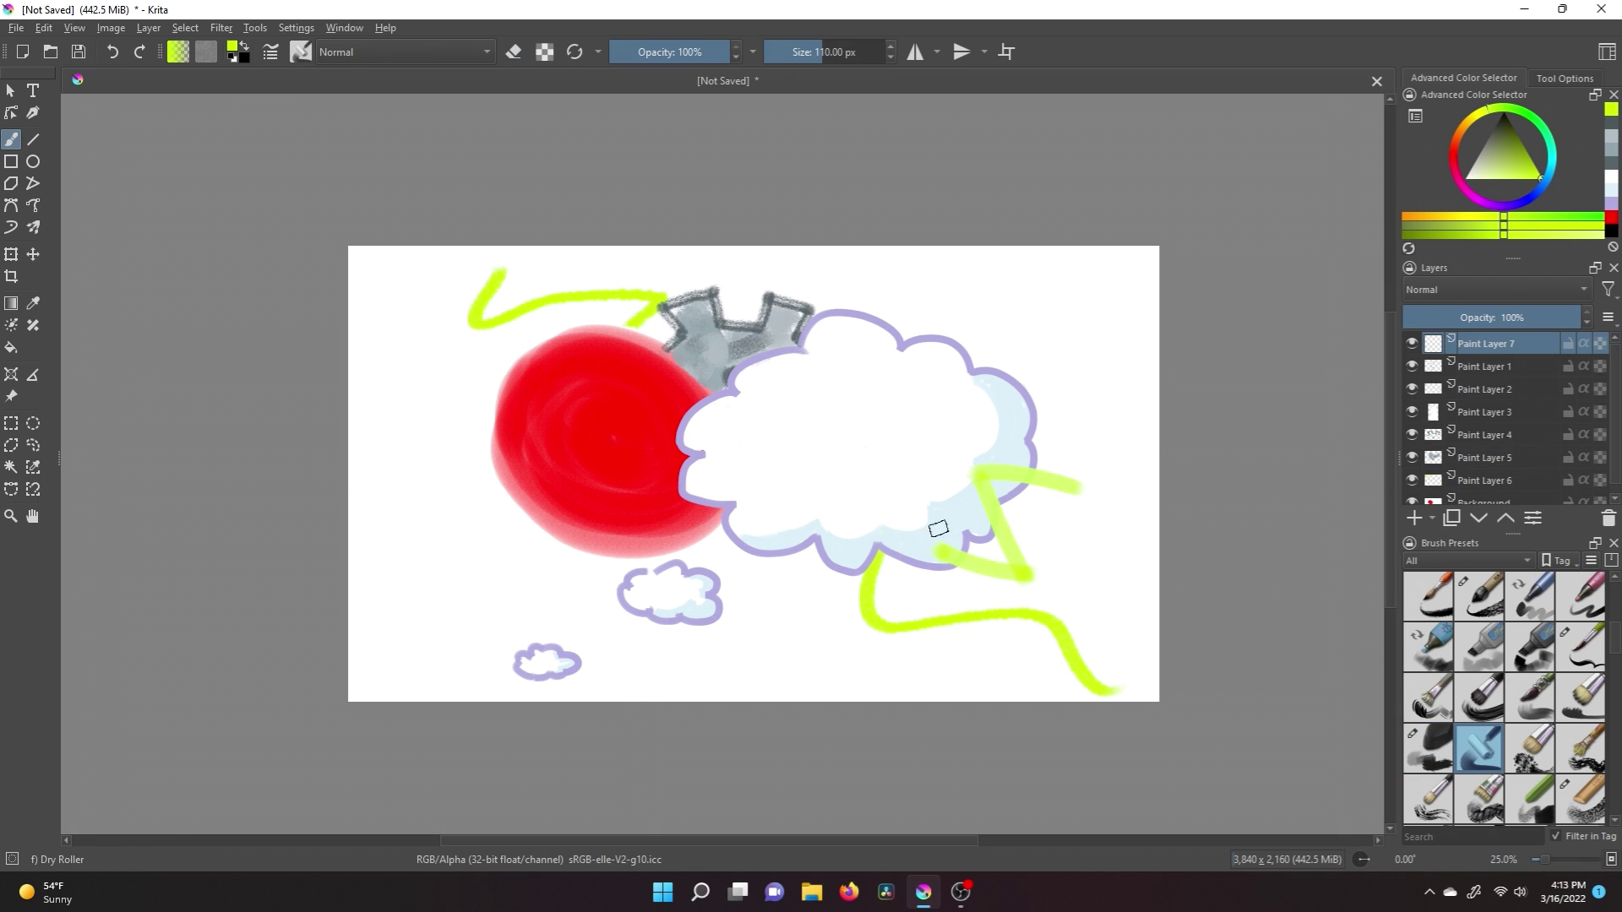
{"action": "key", "text": "ctrl+z"}
{"action": "left_click_drag", "start_coordinate": [1494, 143], "coordinate": [1479, 114]}
{"action": "left_click_drag", "start_coordinate": [592, 359], "coordinate": [627, 473]}
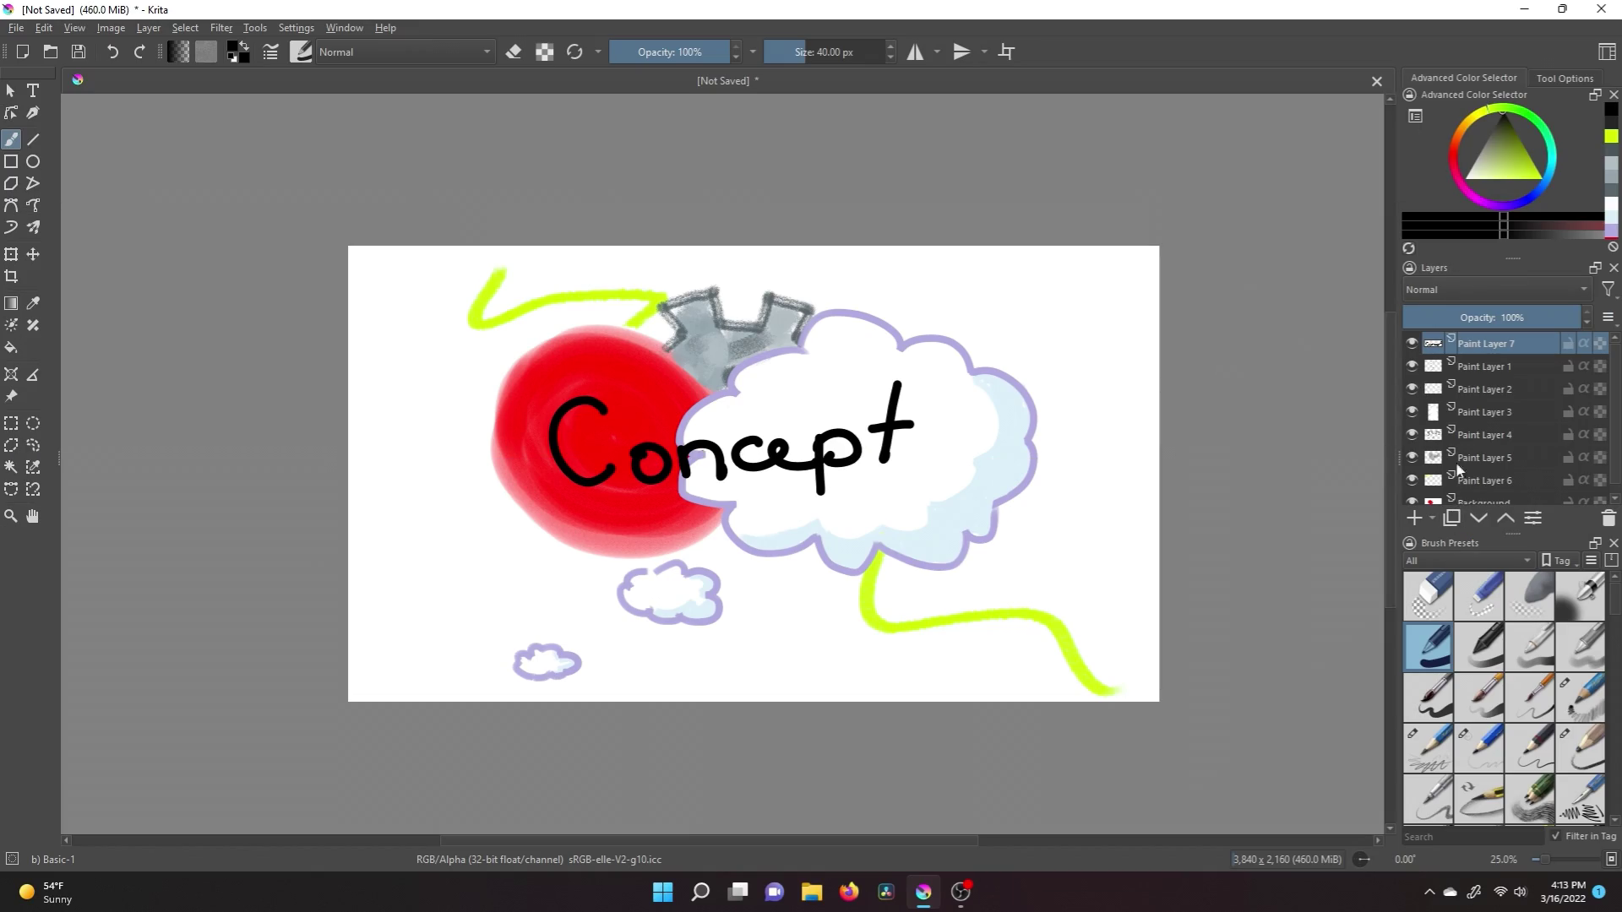
Set the brush size to 5.35 px and draw a fine black mark to the right of the medium-sized cloud.
{"action": "left_click_drag", "start_coordinate": [787, 52], "coordinate": [779, 60]}
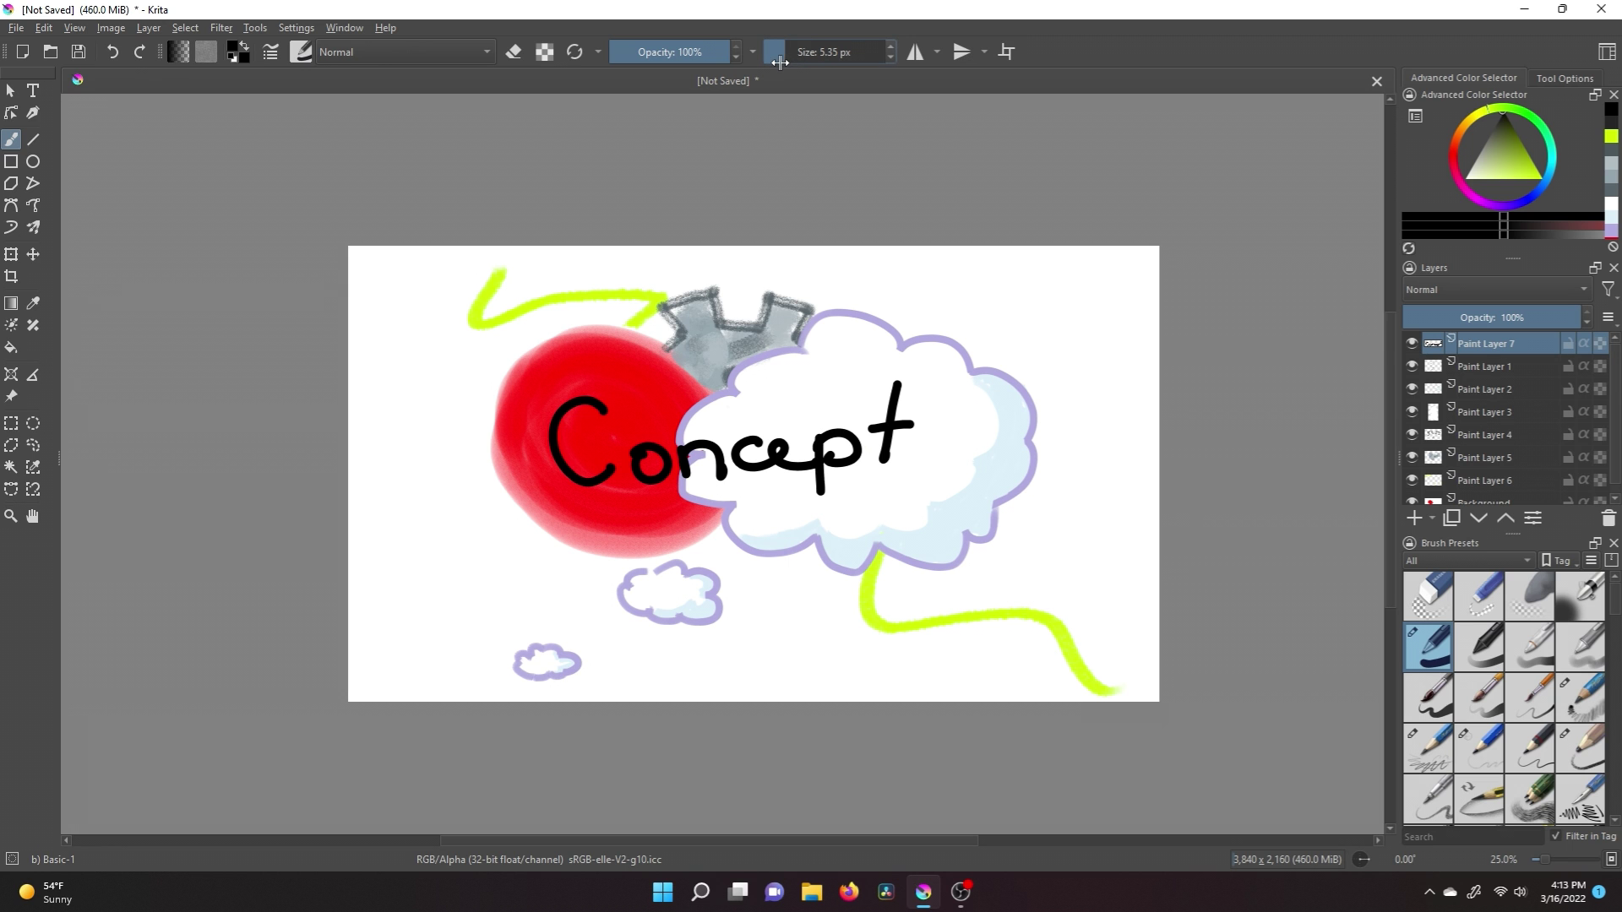
{"action": "scroll", "coordinate": [713, 681], "scroll_direction": "up", "scroll_amount": 3}
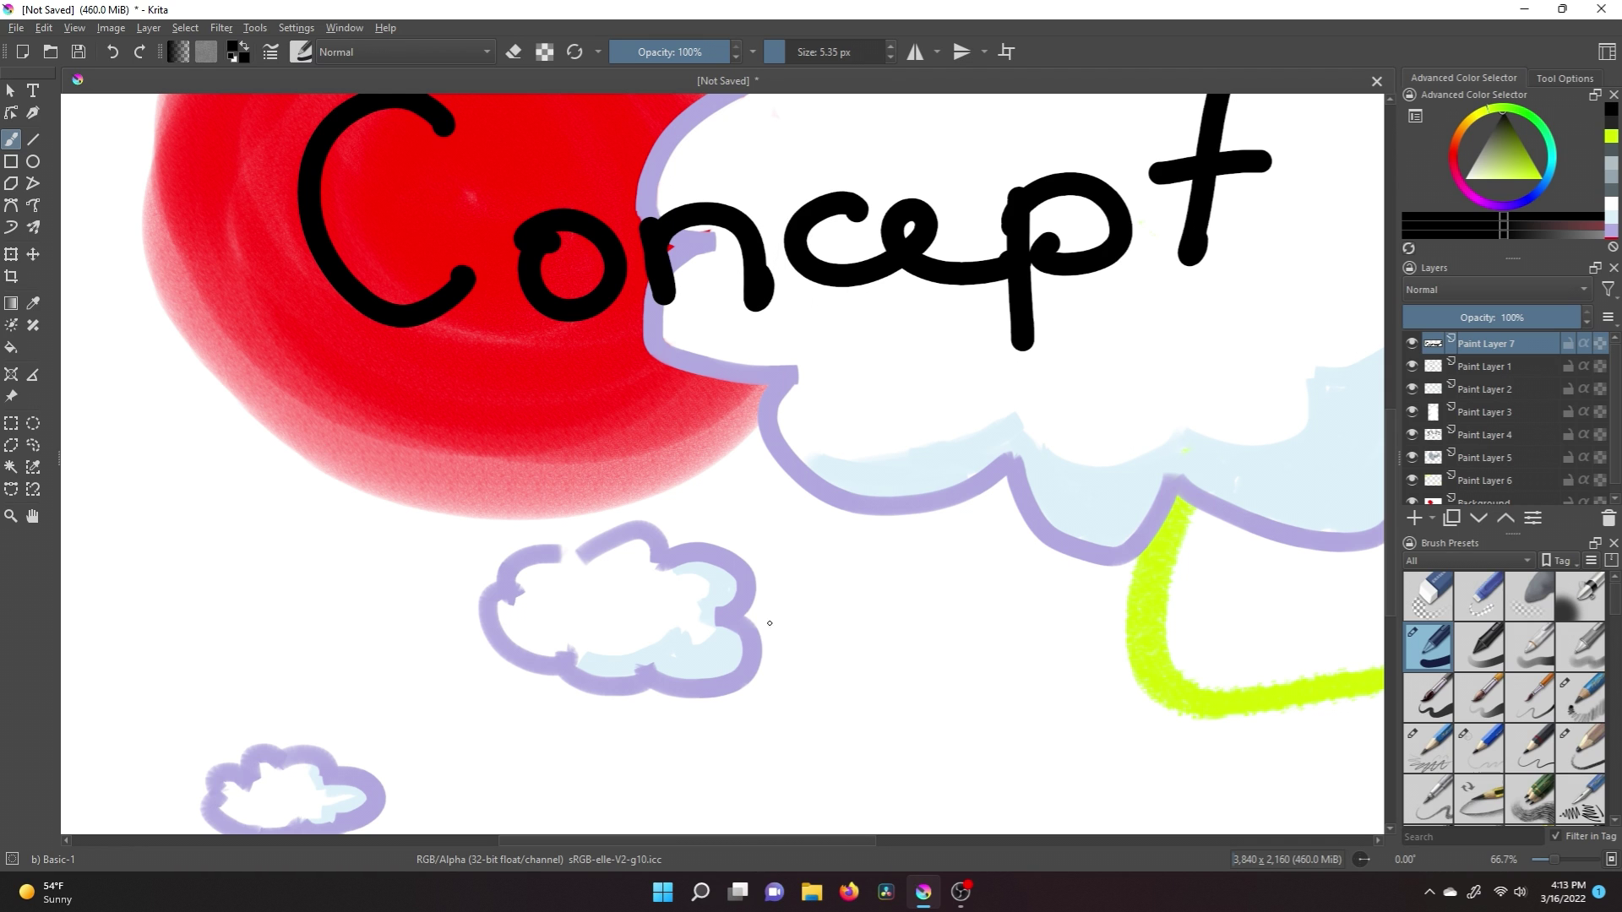
{"action": "left_click_drag", "start_coordinate": [856, 610], "coordinate": [875, 614]}
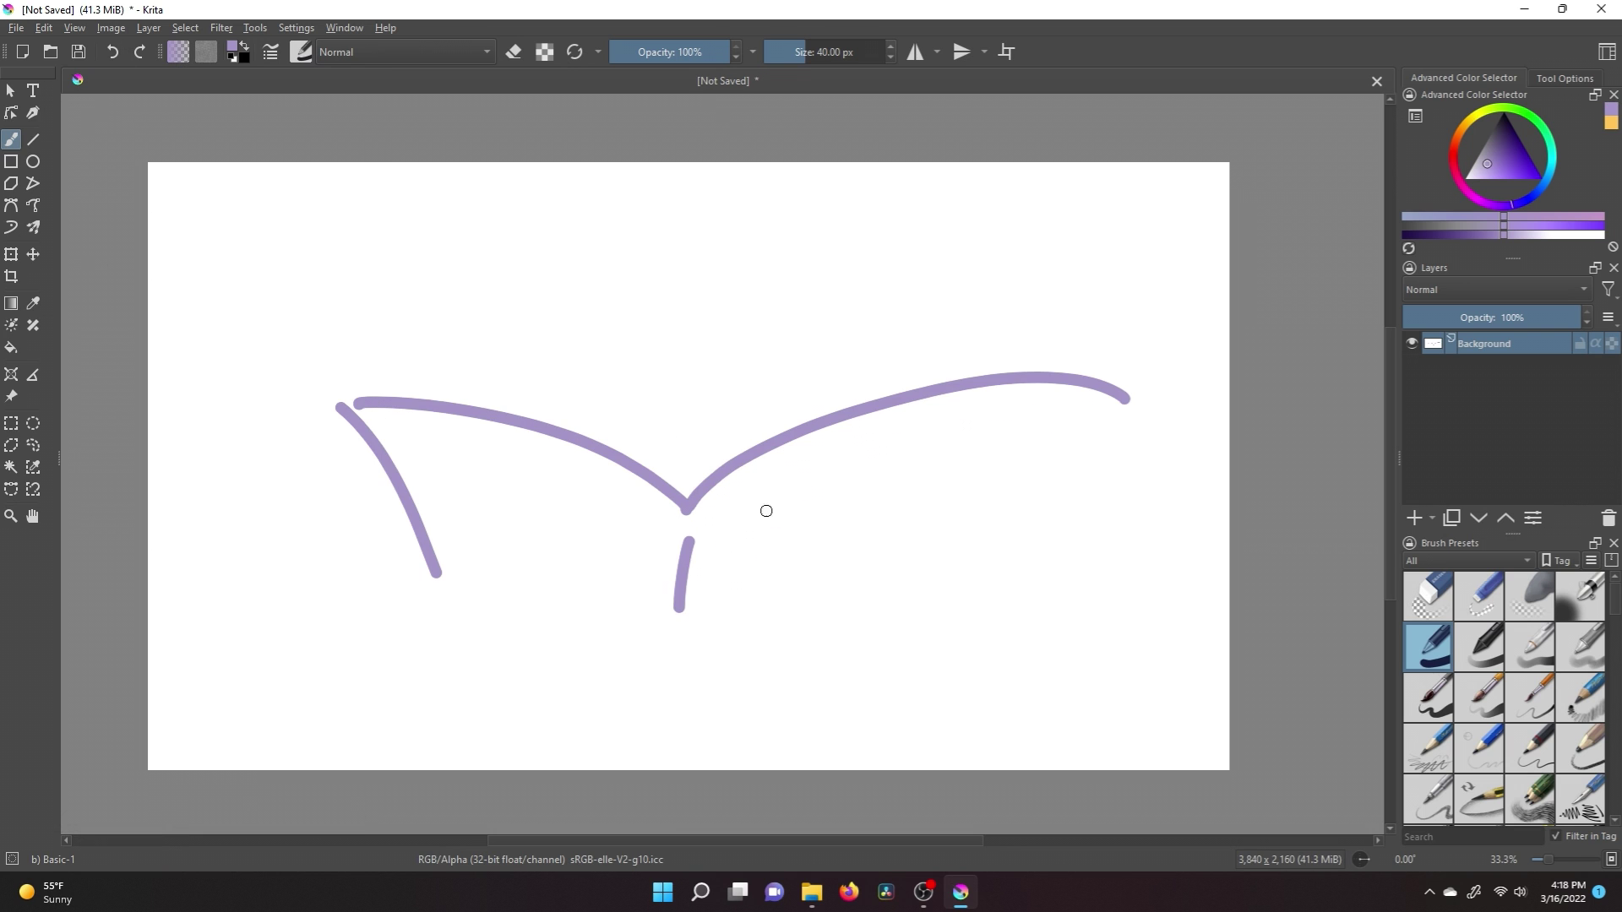
Complete the purple open book outline with its side page edges, lower page edges and surrounding cover lines.
{"action": "key", "text": "ctrl+z"}
{"action": "mouse_move", "coordinate": [1073, 390]}
{"action": "left_mouse_down"}
{"action": "mouse_move", "coordinate": [843, 673]}
{"action": "mouse_move", "coordinate": [928, 657]}
{"action": "mouse_move", "coordinate": [868, 680]}
{"action": "left_mouse_up"}
{"action": "key", "text": "ctrl+z"}
{"action": "mouse_move", "coordinate": [416, 534]}
{"action": "left_mouse_down"}
{"action": "mouse_move", "coordinate": [453, 659]}
{"action": "mouse_move", "coordinate": [677, 629]}
{"action": "left_mouse_up"}
{"action": "left_click_drag", "start_coordinate": [855, 690], "coordinate": [705, 625]}
{"action": "mouse_move", "coordinate": [364, 436]}
{"action": "left_mouse_down"}
{"action": "mouse_move", "coordinate": [301, 463]}
{"action": "mouse_move", "coordinate": [416, 769]}
{"action": "left_mouse_up"}
{"action": "mouse_move", "coordinate": [701, 658]}
{"action": "left_mouse_down"}
{"action": "mouse_move", "coordinate": [419, 732]}
{"action": "mouse_move", "coordinate": [866, 768]}
{"action": "left_mouse_up"}
{"action": "mouse_move", "coordinate": [1031, 394]}
{"action": "left_mouse_down"}
{"action": "mouse_move", "coordinate": [1096, 449]}
{"action": "mouse_move", "coordinate": [846, 764]}
{"action": "left_mouse_up"}
{"action": "key", "text": "ctrl+z"}
{"action": "left_click_drag", "start_coordinate": [866, 669], "coordinate": [858, 699]}
Add a paint layer above the book and cover the overshooting line ends with white on the Background layer.
{"action": "key", "text": "e"}
{"action": "left_click_drag", "start_coordinate": [304, 452], "coordinate": [279, 486]}
{"action": "left_click", "coordinate": [1414, 518]}
{"action": "left_click", "coordinate": [1495, 366]}
{"action": "key", "text": "e"}
{"action": "left_click", "coordinate": [1466, 177]}
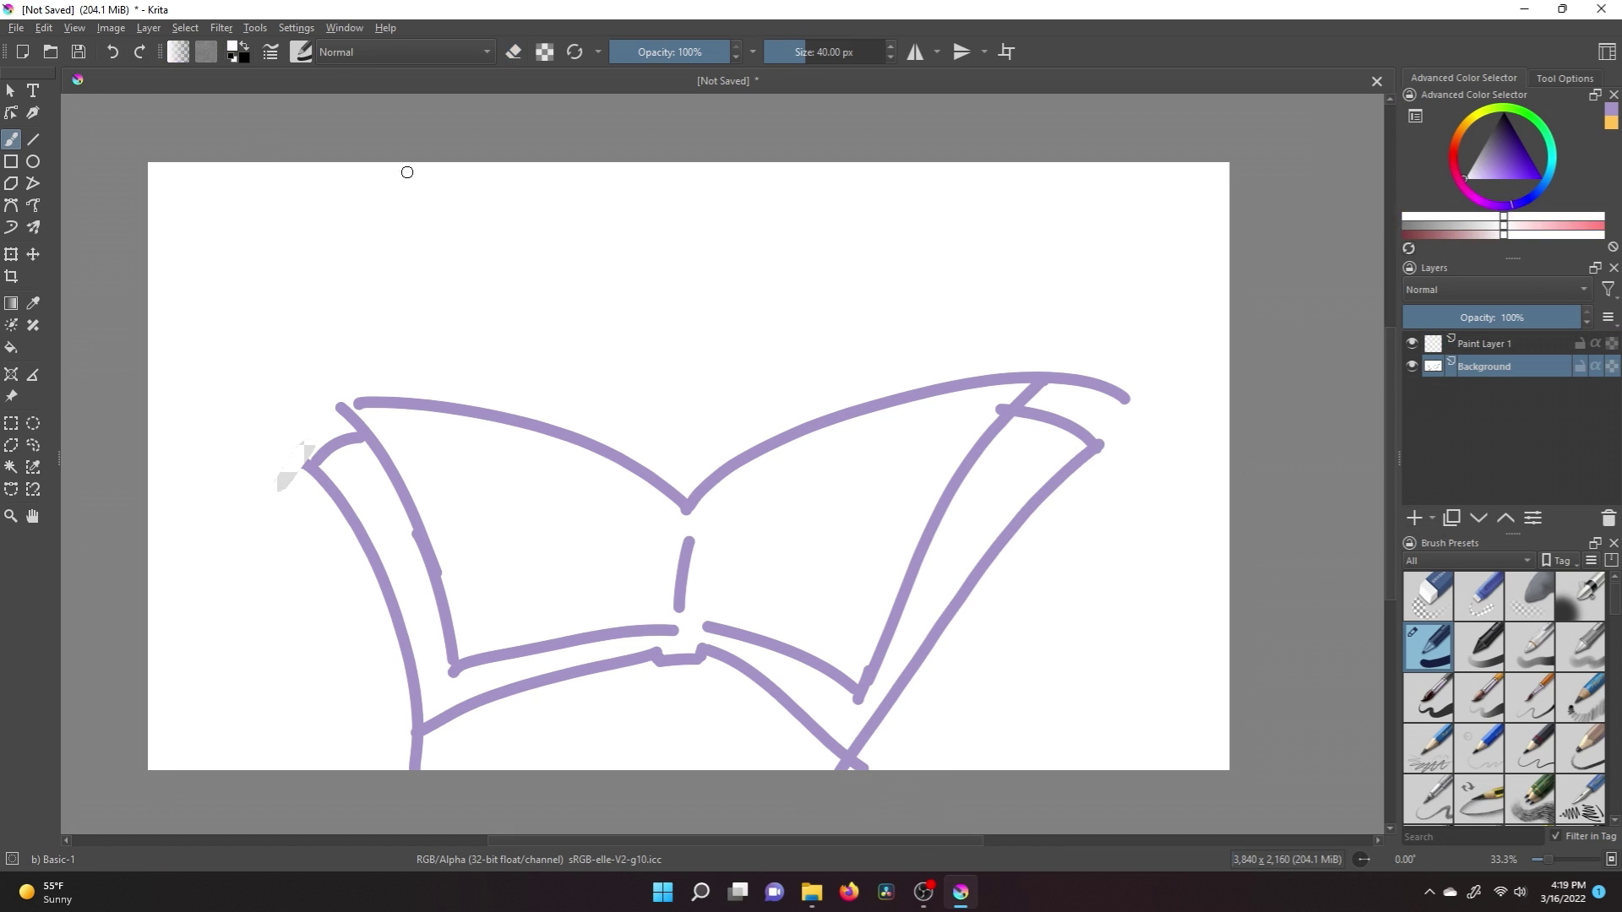
{"action": "left_click_drag", "start_coordinate": [423, 765], "coordinate": [390, 741]}
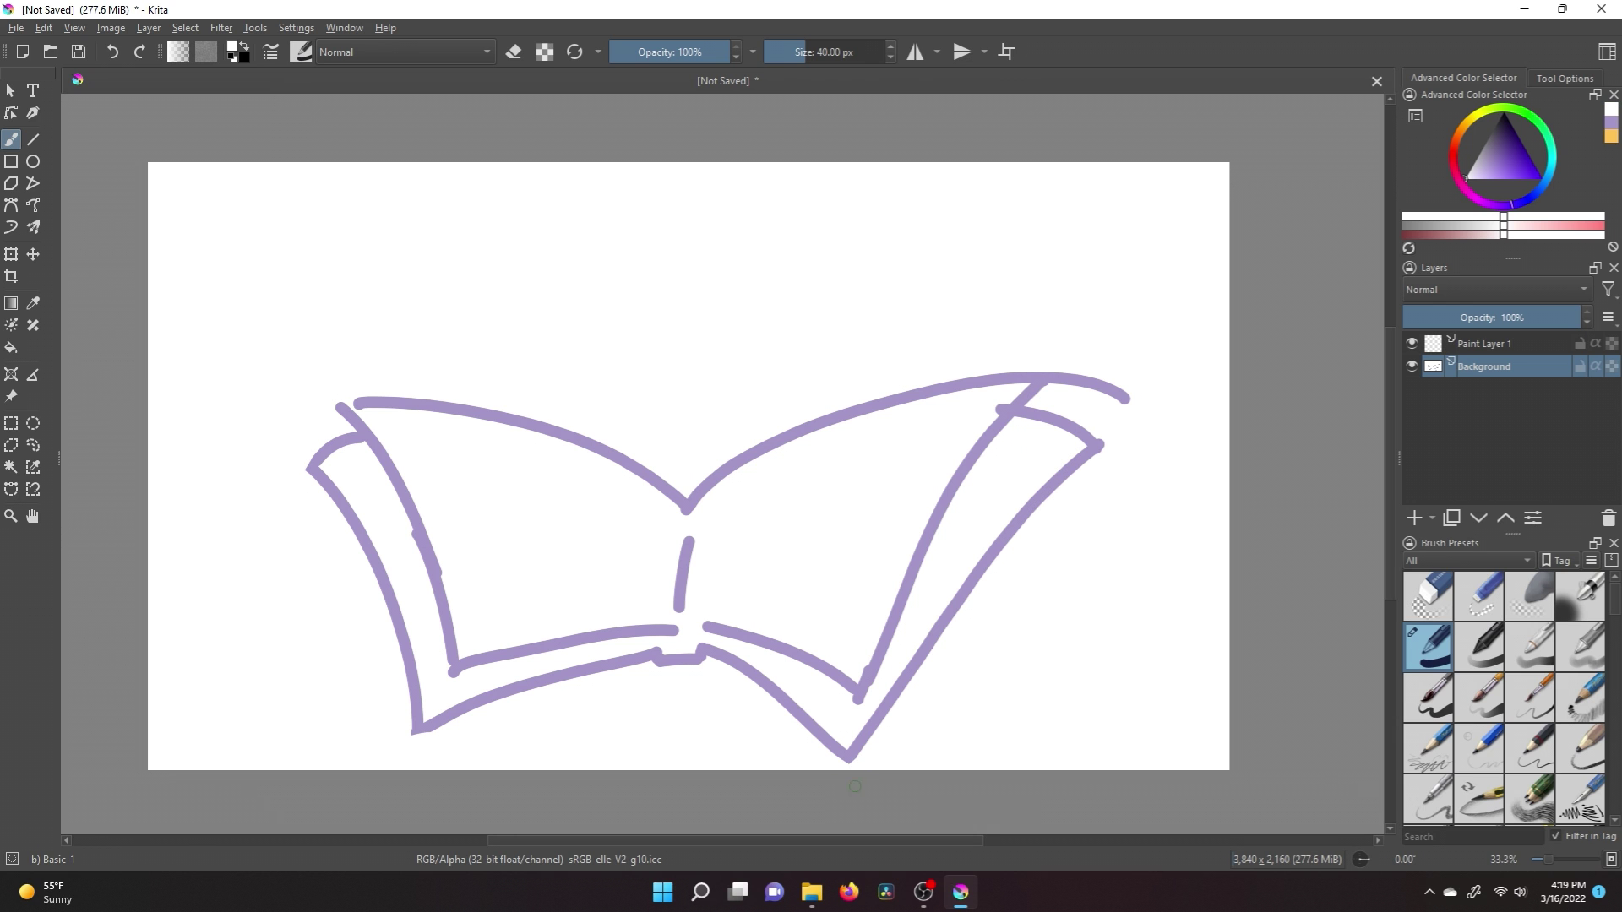
{"action": "left_click_drag", "start_coordinate": [1067, 376], "coordinate": [1130, 399]}
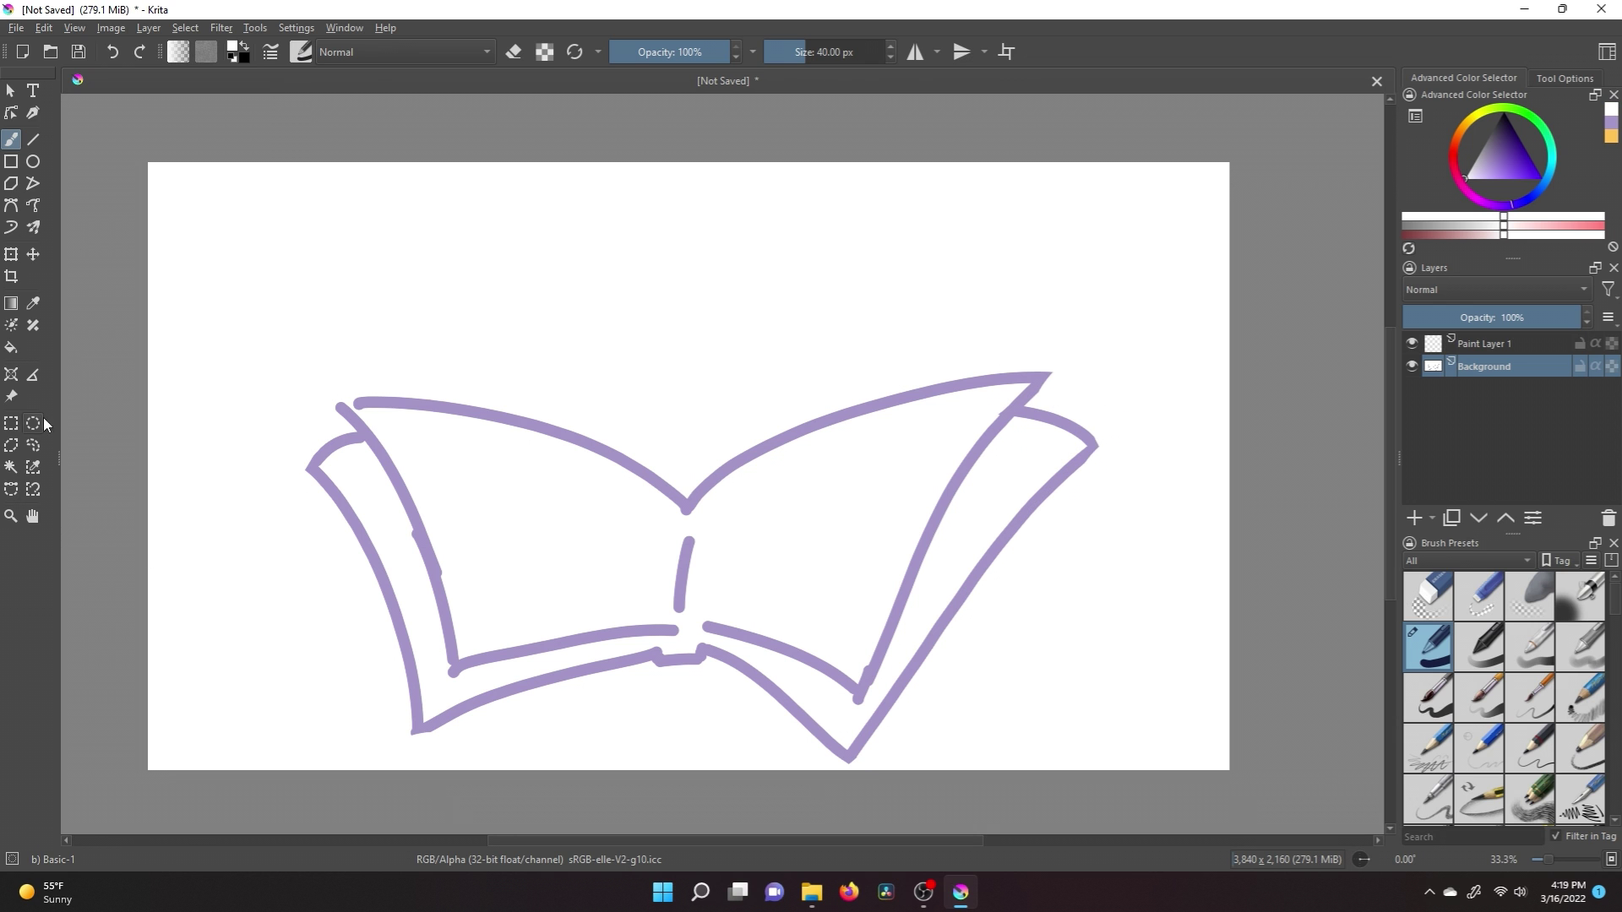
Try selecting the purple book lines by similar colour for painting on the upper paint layer.
{"action": "left_click", "coordinate": [33, 469]}
{"action": "left_click", "coordinate": [873, 412]}
{"action": "left_click", "coordinate": [11, 142]}
{"action": "left_click", "coordinate": [1485, 344]}
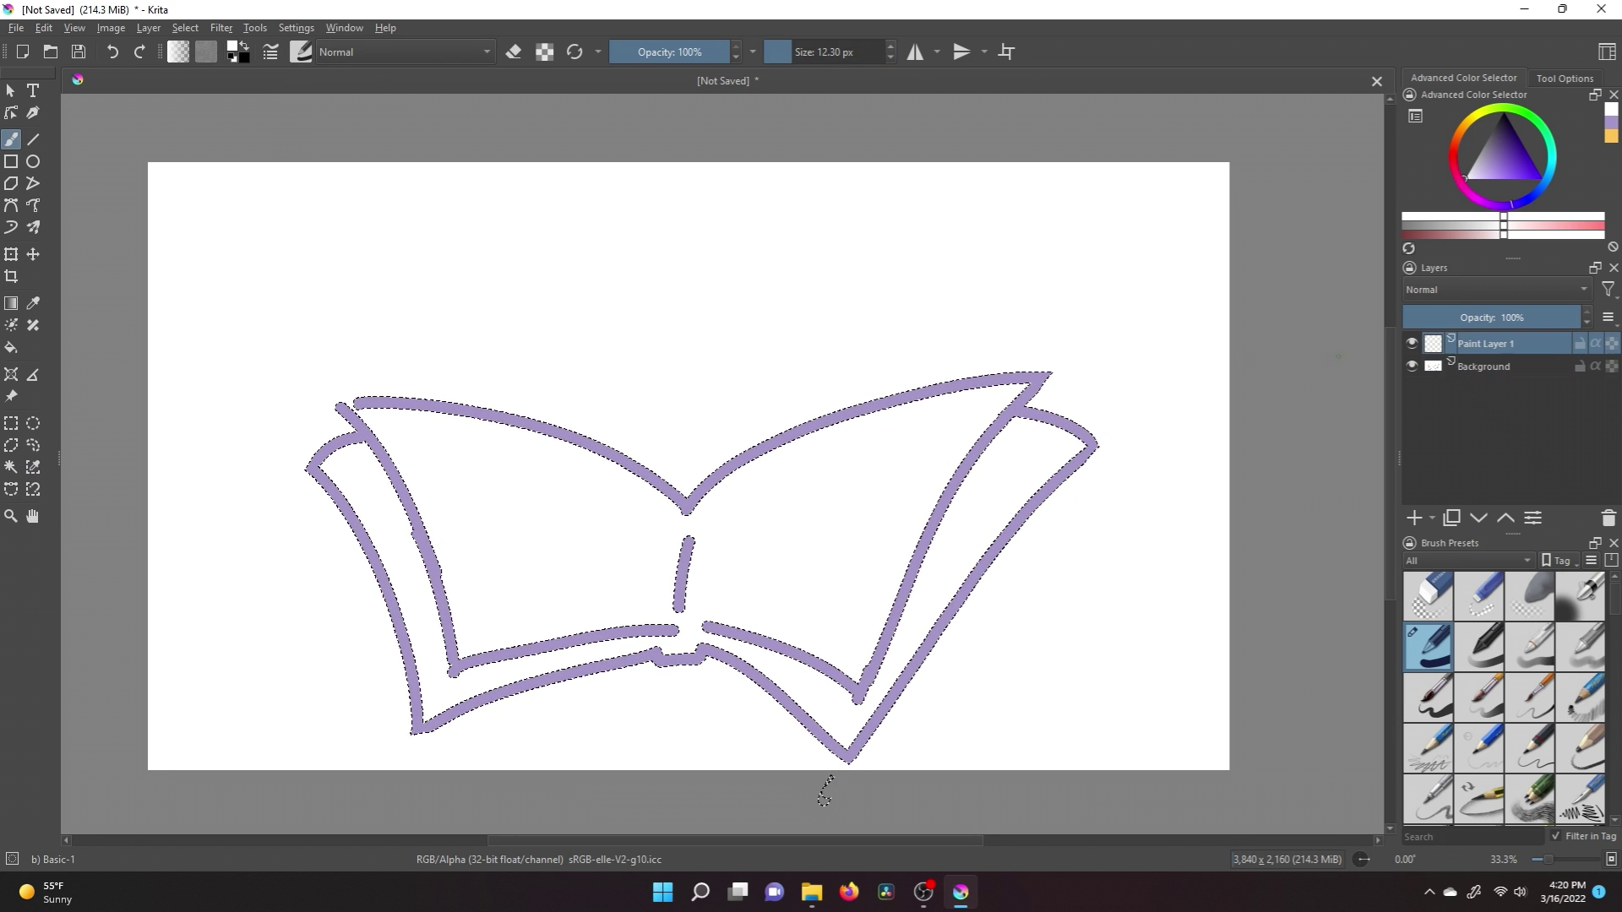
{"action": "right_click", "coordinate": [585, 548]}
{"action": "left_click", "coordinate": [33, 423]}
{"action": "left_click", "coordinate": [421, 473]}
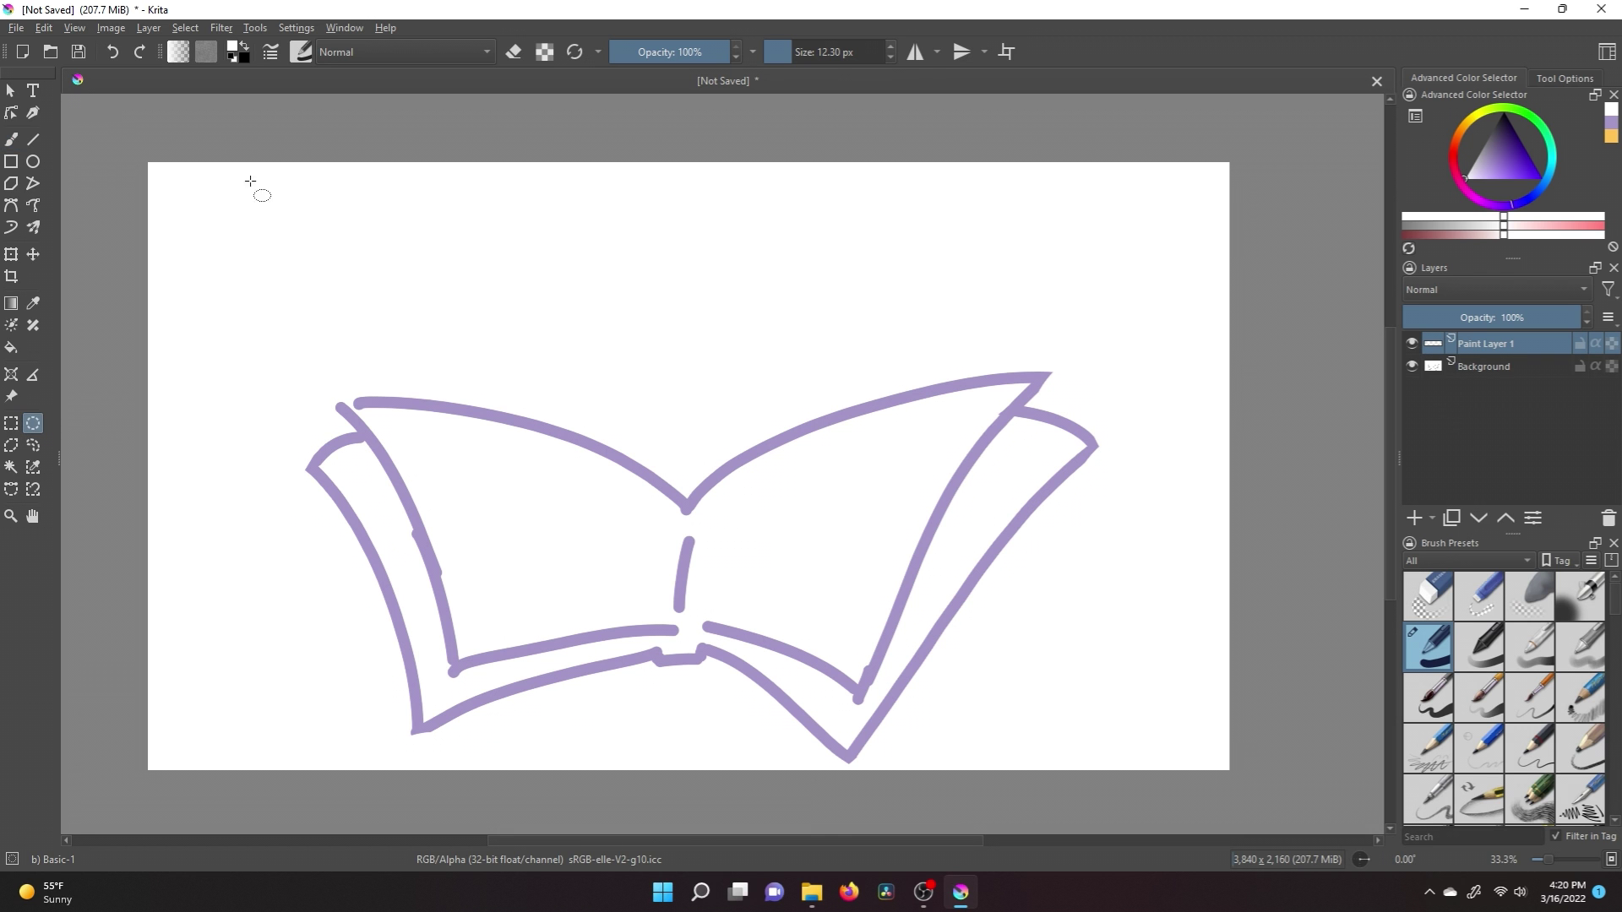
Sample the purple of the book outline and draw four thin text lines on each page.
{"action": "key", "text": "b"}
{"action": "left_click", "coordinate": [364, 401], "text": "ctrl"}
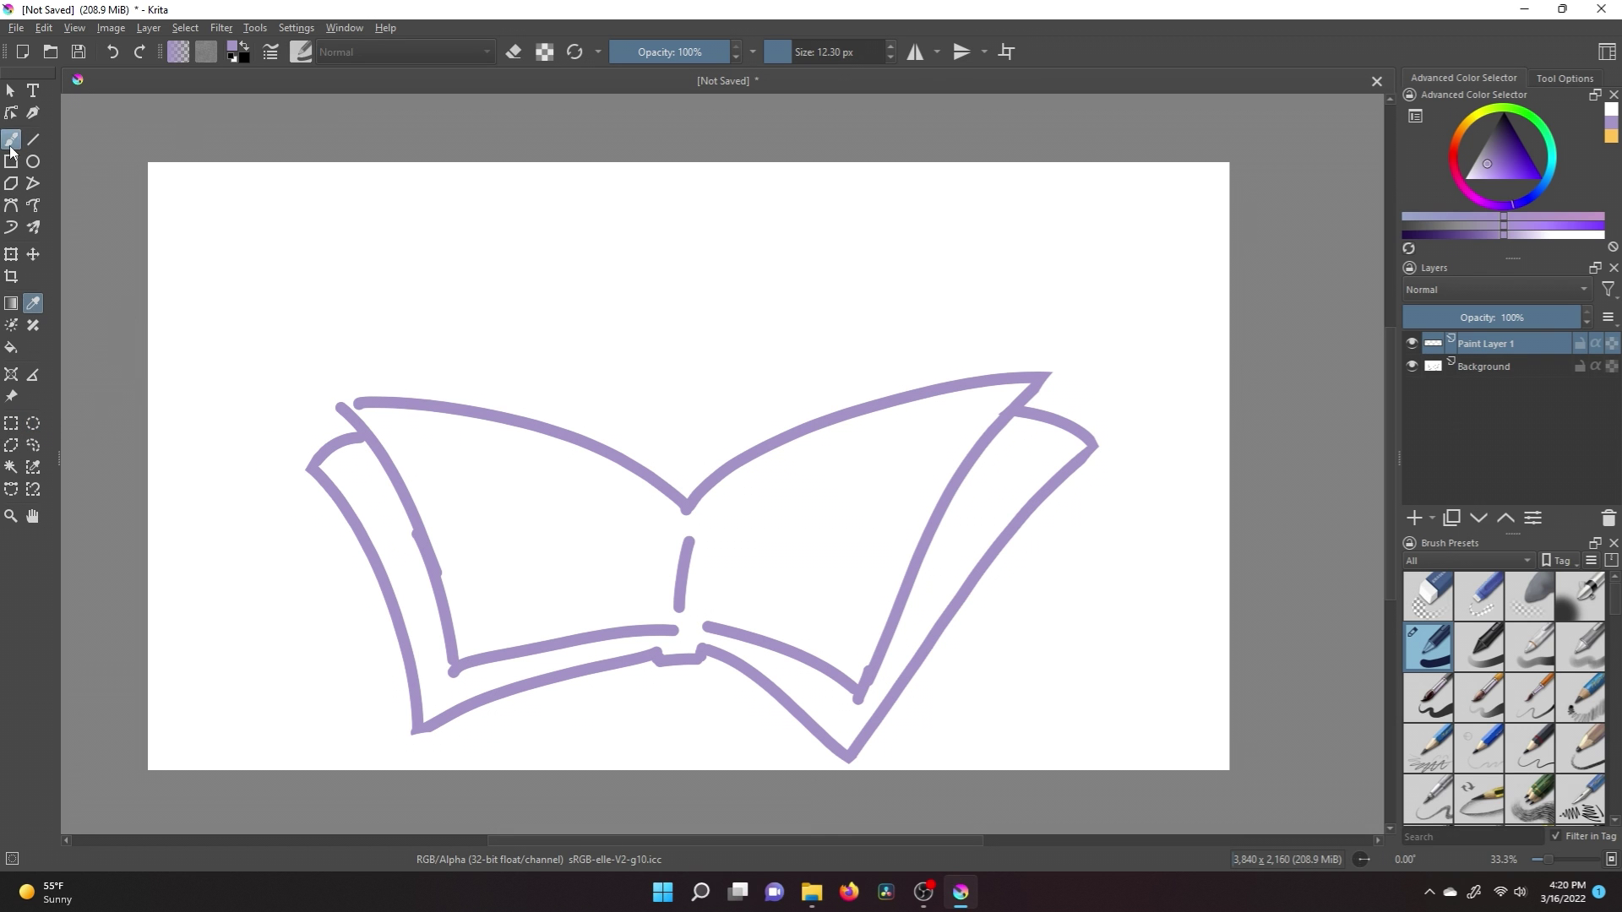
{"action": "left_click_drag", "start_coordinate": [405, 435], "coordinate": [637, 490]}
{"action": "left_click_drag", "start_coordinate": [420, 487], "coordinate": [606, 503]}
{"action": "left_click_drag", "start_coordinate": [460, 541], "coordinate": [640, 550]}
{"action": "left_click_drag", "start_coordinate": [485, 613], "coordinate": [638, 586]}
{"action": "left_click_drag", "start_coordinate": [741, 510], "coordinate": [957, 447]}
{"action": "left_click_drag", "start_coordinate": [767, 538], "coordinate": [920, 502]}
{"action": "left_click_drag", "start_coordinate": [754, 581], "coordinate": [853, 594]}
{"action": "left_click_drag", "start_coordinate": [735, 599], "coordinate": [843, 631]}
Fill the strip between the book's right page and its cover edge on a new layer with the Fill tool.
{"action": "left_click", "coordinate": [1454, 156]}
{"action": "left_click", "coordinate": [10, 347]}
{"action": "left_click", "coordinate": [1413, 518]}
{"action": "left_click", "coordinate": [1500, 163]}
{"action": "left_click", "coordinate": [605, 424]}
{"action": "key", "text": "ctrl+z"}
{"action": "left_click", "coordinate": [1412, 393]}
{"action": "left_click", "coordinate": [1003, 495]}
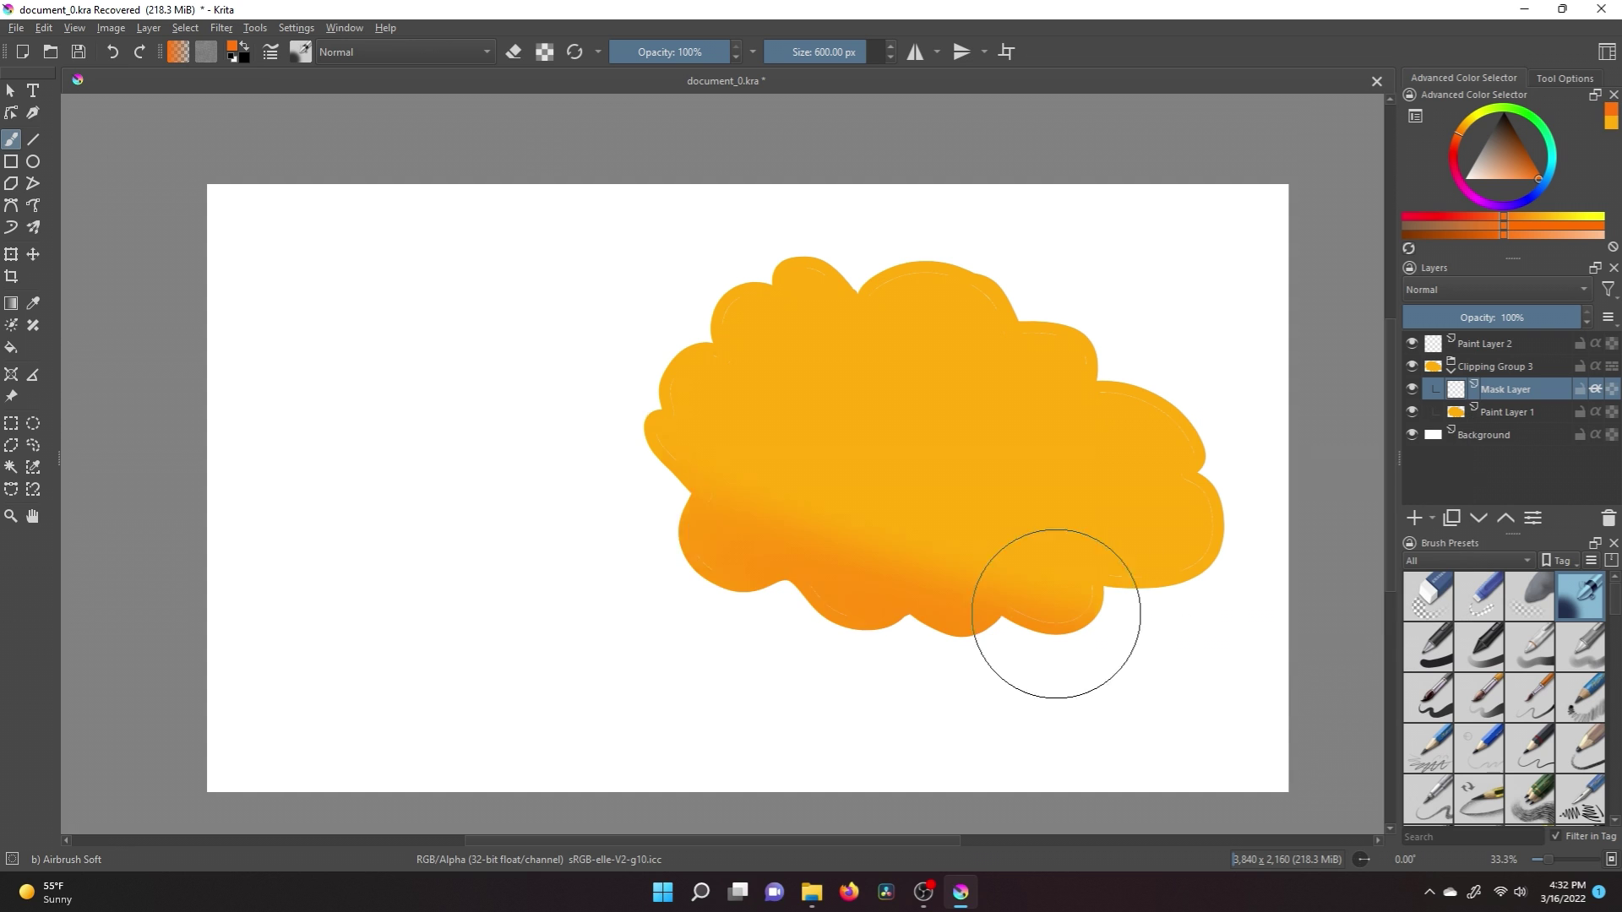
Airbrush darker orange and yellow shading onto the foliage's mask layer and merge Clipping Group 3.
{"action": "mouse_move", "coordinate": [1056, 616]}
{"action": "left_mouse_down"}
{"action": "mouse_move", "coordinate": [616, 372]}
{"action": "mouse_move", "coordinate": [1267, 659]}
{"action": "mouse_move", "coordinate": [1299, 569]}
{"action": "mouse_move", "coordinate": [1296, 419]}
{"action": "left_mouse_up"}
{"action": "right_click", "coordinate": [1487, 366]}
{"action": "left_click", "coordinate": [1426, 547]}
Move Paint Layer 2 beneath the merged foliage and paint a curved orange trunk on it with the Basic-1 brush.
{"action": "left_click_drag", "start_coordinate": [1459, 344], "coordinate": [1459, 370]}
{"action": "left_click", "coordinate": [1427, 648]}
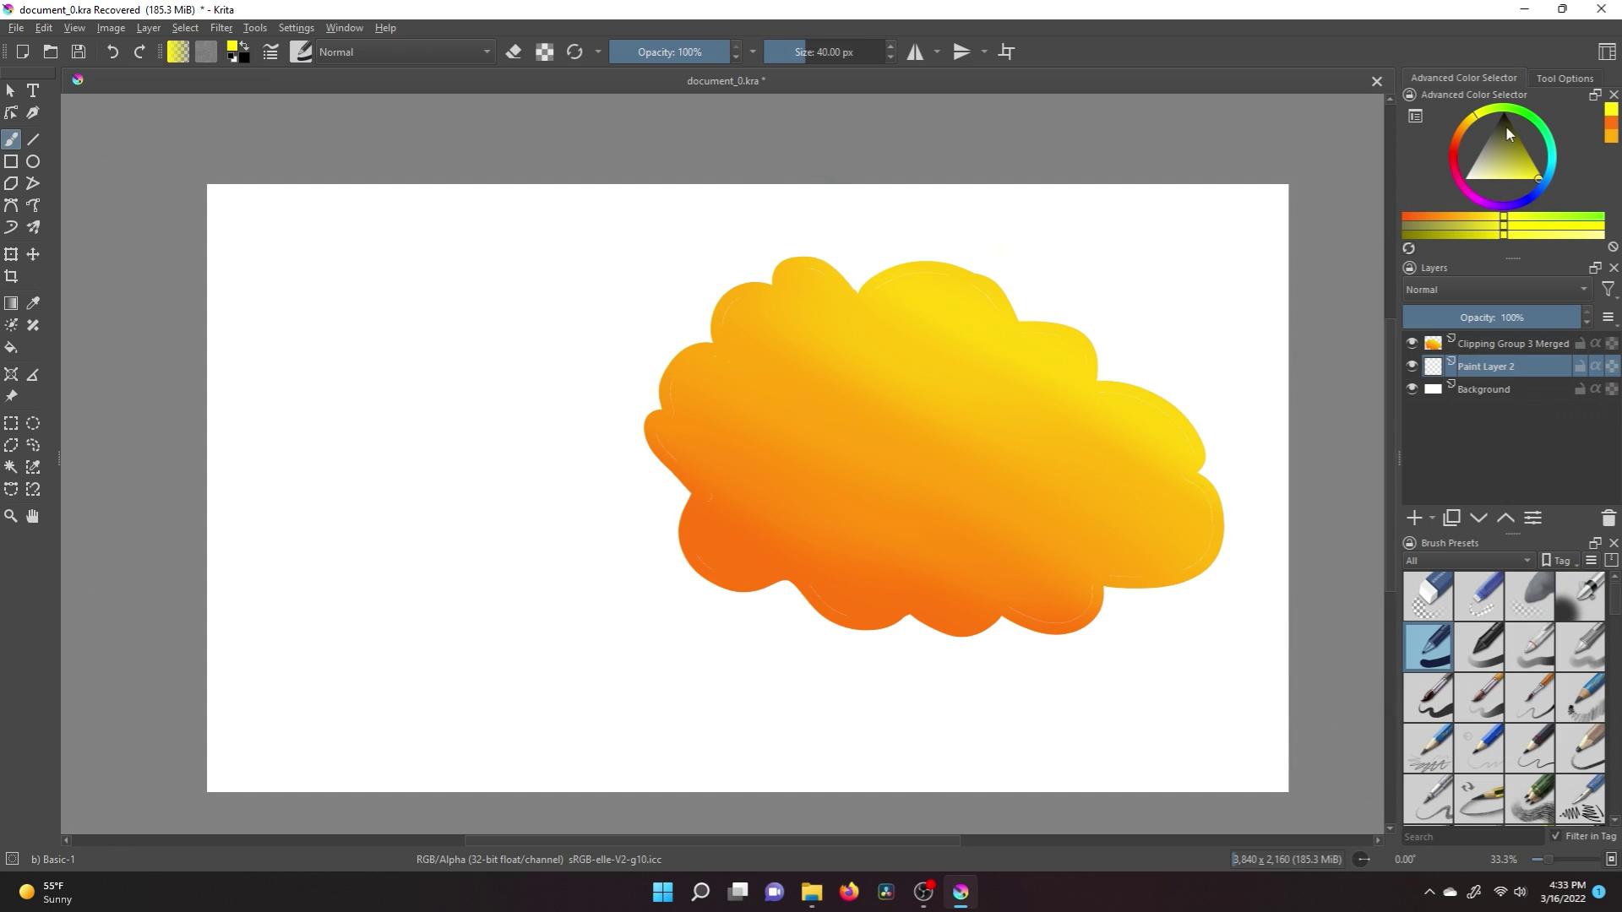
{"action": "left_click", "coordinate": [1463, 127]}
{"action": "left_click_drag", "start_coordinate": [834, 625], "coordinate": [603, 792]}
{"action": "left_click_drag", "start_coordinate": [919, 624], "coordinate": [867, 792]}
{"action": "left_click_drag", "start_coordinate": [861, 633], "coordinate": [760, 791]}
{"action": "left_click_drag", "start_coordinate": [798, 710], "coordinate": [676, 791]}
{"action": "key", "text": "ctrl+z"}
{"action": "left_click_drag", "start_coordinate": [765, 756], "coordinate": [705, 791]}
Add thin red and light yellow streaks along the trunk with an 8.35 px brush.
{"action": "left_click", "coordinate": [1454, 159]}
{"action": "mouse_move", "coordinate": [873, 626]}
{"action": "left_mouse_down"}
{"action": "mouse_move", "coordinate": [832, 791]}
{"action": "mouse_move", "coordinate": [768, 784]}
{"action": "left_mouse_up"}
{"action": "left_click", "coordinate": [788, 52]}
{"action": "left_click_drag", "start_coordinate": [919, 642], "coordinate": [870, 791]}
{"action": "left_click", "coordinate": [1478, 114]}
{"action": "left_click", "coordinate": [1512, 179]}
{"action": "left_click_drag", "start_coordinate": [863, 632], "coordinate": [786, 792]}
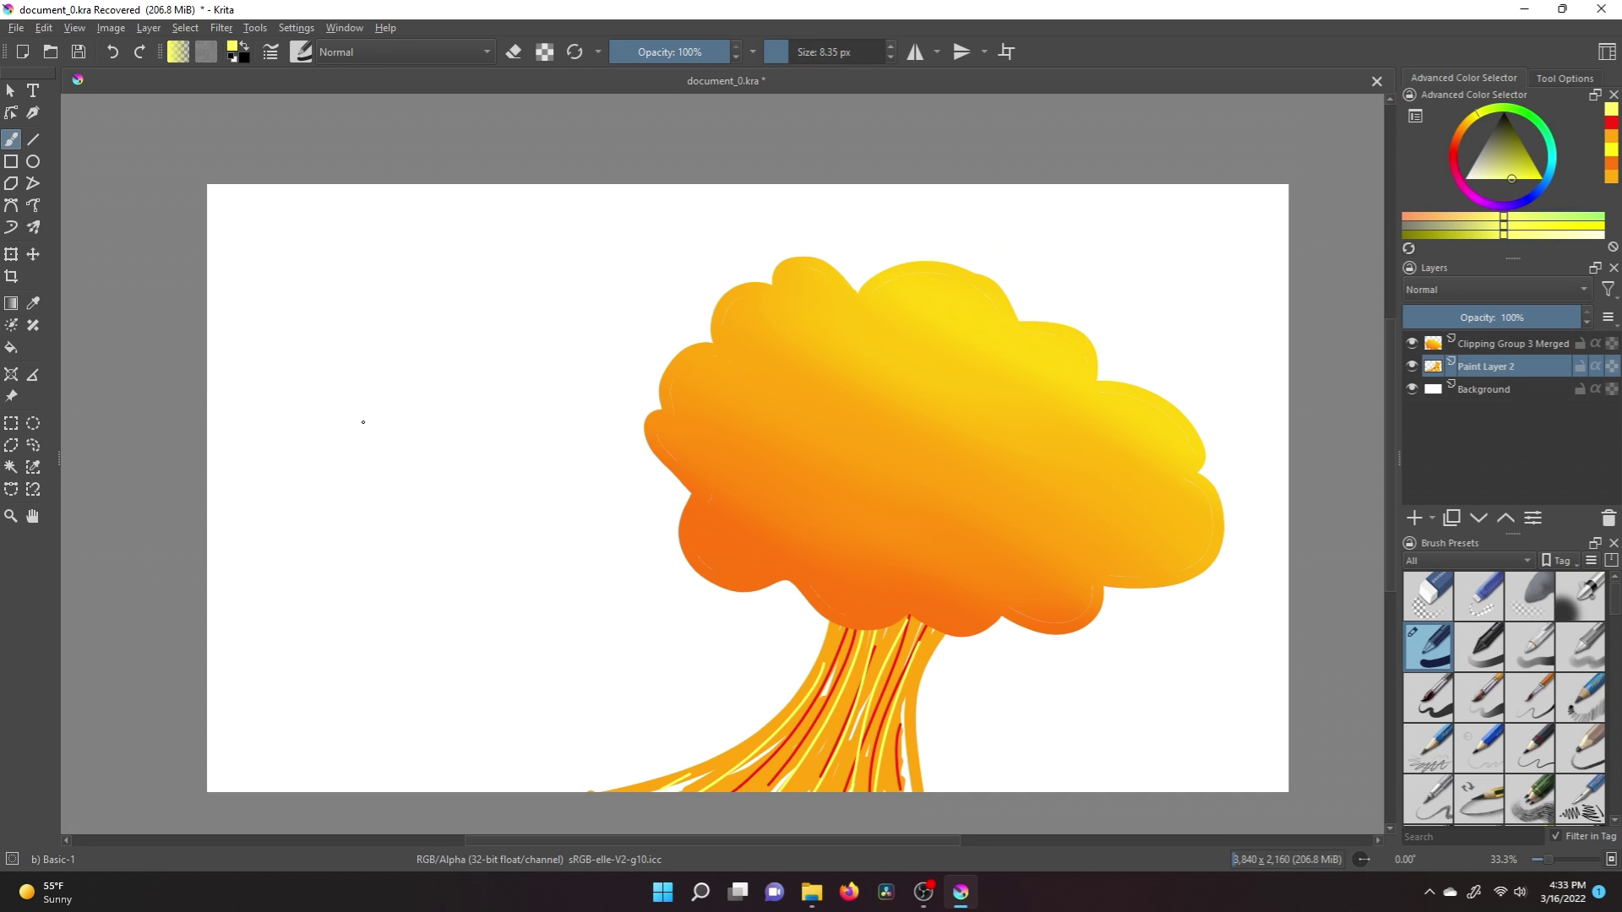
Draw a tapered brown wand to the left of the tree and fill its thick lower end with hatching.
{"action": "left_click", "coordinate": [1546, 178]}
{"action": "left_click", "coordinate": [1525, 151]}
{"action": "left_click", "coordinate": [1460, 131]}
{"action": "mouse_move", "coordinate": [451, 456]}
{"action": "left_mouse_down"}
{"action": "mouse_move", "coordinate": [579, 657]}
{"action": "mouse_move", "coordinate": [628, 679]}
{"action": "left_mouse_up"}
{"action": "left_click_drag", "start_coordinate": [582, 648], "coordinate": [631, 678]}
{"action": "left_click_drag", "start_coordinate": [525, 564], "coordinate": [583, 659]}
{"action": "left_click_drag", "start_coordinate": [592, 654], "coordinate": [623, 683]}
{"action": "key", "text": "ctrl+z"}
Write small near-black lettering along the wand's thick end.
{"action": "left_click", "coordinate": [1507, 127]}
{"action": "left_click_drag", "start_coordinate": [542, 614], "coordinate": [561, 615]}
{"action": "left_click_drag", "start_coordinate": [566, 624], "coordinate": [594, 652]}
Scatter small light cyan sparkles around and above the wand's tip.
{"action": "left_click", "coordinate": [1551, 159]}
{"action": "left_click", "coordinate": [1492, 179]}
{"action": "left_click_drag", "start_coordinate": [387, 479], "coordinate": [413, 484]}
{"action": "left_click_drag", "start_coordinate": [395, 360], "coordinate": [424, 365]}
{"action": "left_click_drag", "start_coordinate": [313, 228], "coordinate": [338, 225]}
Scribble pale purple zigzags spreading from the wand's tip behind the sparkles on a new layer above the Background.
{"action": "left_click", "coordinate": [1485, 389]}
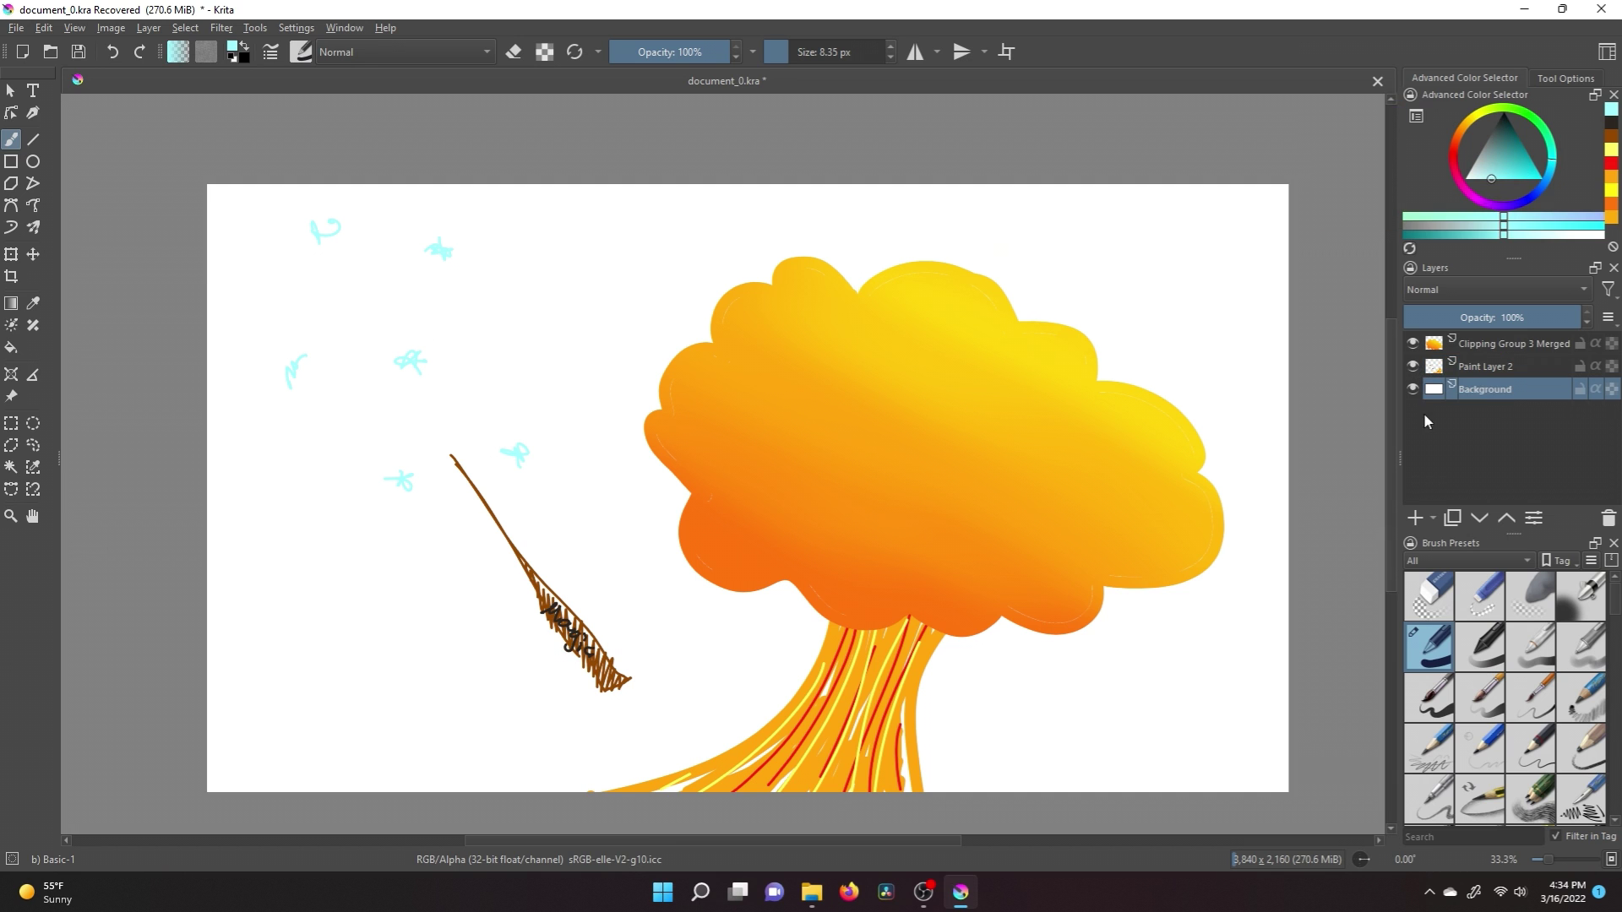
{"action": "left_click", "coordinate": [1414, 518]}
{"action": "left_click", "coordinate": [1490, 203]}
{"action": "left_click", "coordinate": [1473, 178]}
{"action": "left_click_drag", "start_coordinate": [532, 453], "coordinate": [265, 263]}
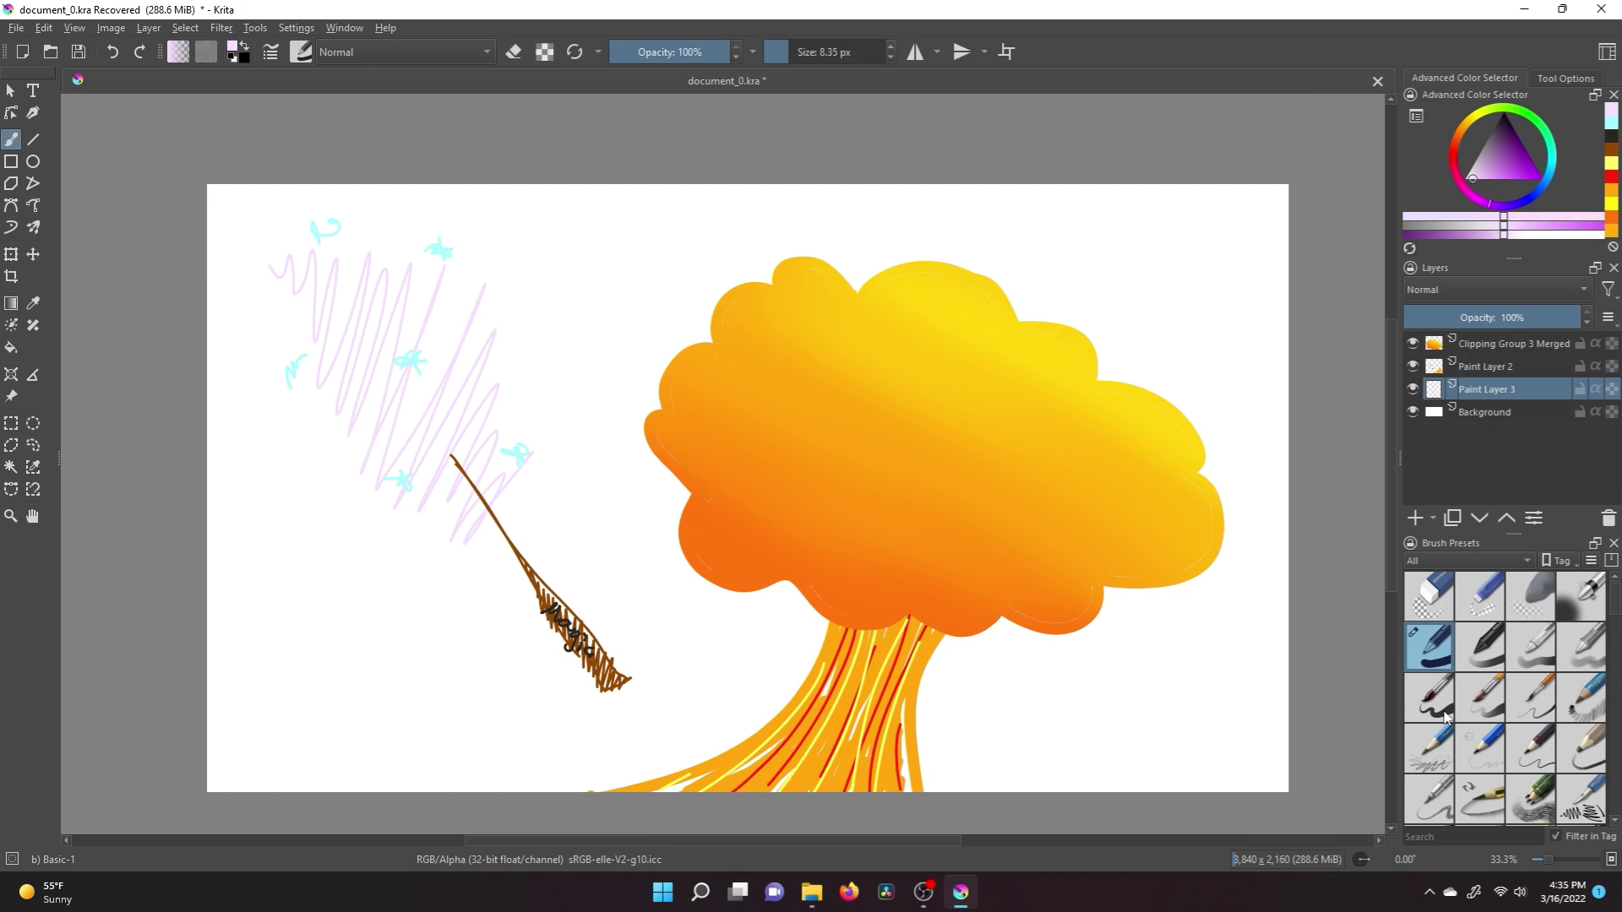
Draw a cluster of five round grey heads with worried faces in the lower-left corner beneath the wand.
{"action": "left_click", "coordinate": [1478, 152]}
{"action": "left_click_drag", "start_coordinate": [323, 680], "coordinate": [326, 686]}
{"action": "left_click", "coordinate": [332, 712]}
{"action": "left_click", "coordinate": [370, 692]}
{"action": "left_click_drag", "start_coordinate": [354, 722], "coordinate": [365, 720]}
{"action": "left_click_drag", "start_coordinate": [391, 615], "coordinate": [394, 609]}
{"action": "left_click", "coordinate": [394, 634]}
{"action": "left_click", "coordinate": [423, 621]}
{"action": "left_click_drag", "start_coordinate": [409, 648], "coordinate": [421, 638]}
{"action": "left_click_drag", "start_coordinate": [281, 631], "coordinate": [289, 624]}
{"action": "left_click_drag", "start_coordinate": [312, 653], "coordinate": [314, 666]}
{"action": "mouse_move", "coordinate": [425, 722]}
{"action": "left_mouse_down"}
{"action": "mouse_move", "coordinate": [441, 710]}
{"action": "mouse_move", "coordinate": [447, 753]}
{"action": "left_mouse_up"}
{"action": "key", "text": "ctrl+z"}
{"action": "left_click_drag", "start_coordinate": [409, 765], "coordinate": [415, 770]}
Add simple grey bodies around and beneath the crowd's heads.
{"action": "left_click_drag", "start_coordinate": [226, 667], "coordinate": [308, 714]}
{"action": "left_click_drag", "start_coordinate": [262, 676], "coordinate": [253, 689]}
{"action": "left_click_drag", "start_coordinate": [362, 663], "coordinate": [376, 672]}
{"action": "left_click_drag", "start_coordinate": [420, 667], "coordinate": [414, 698]}
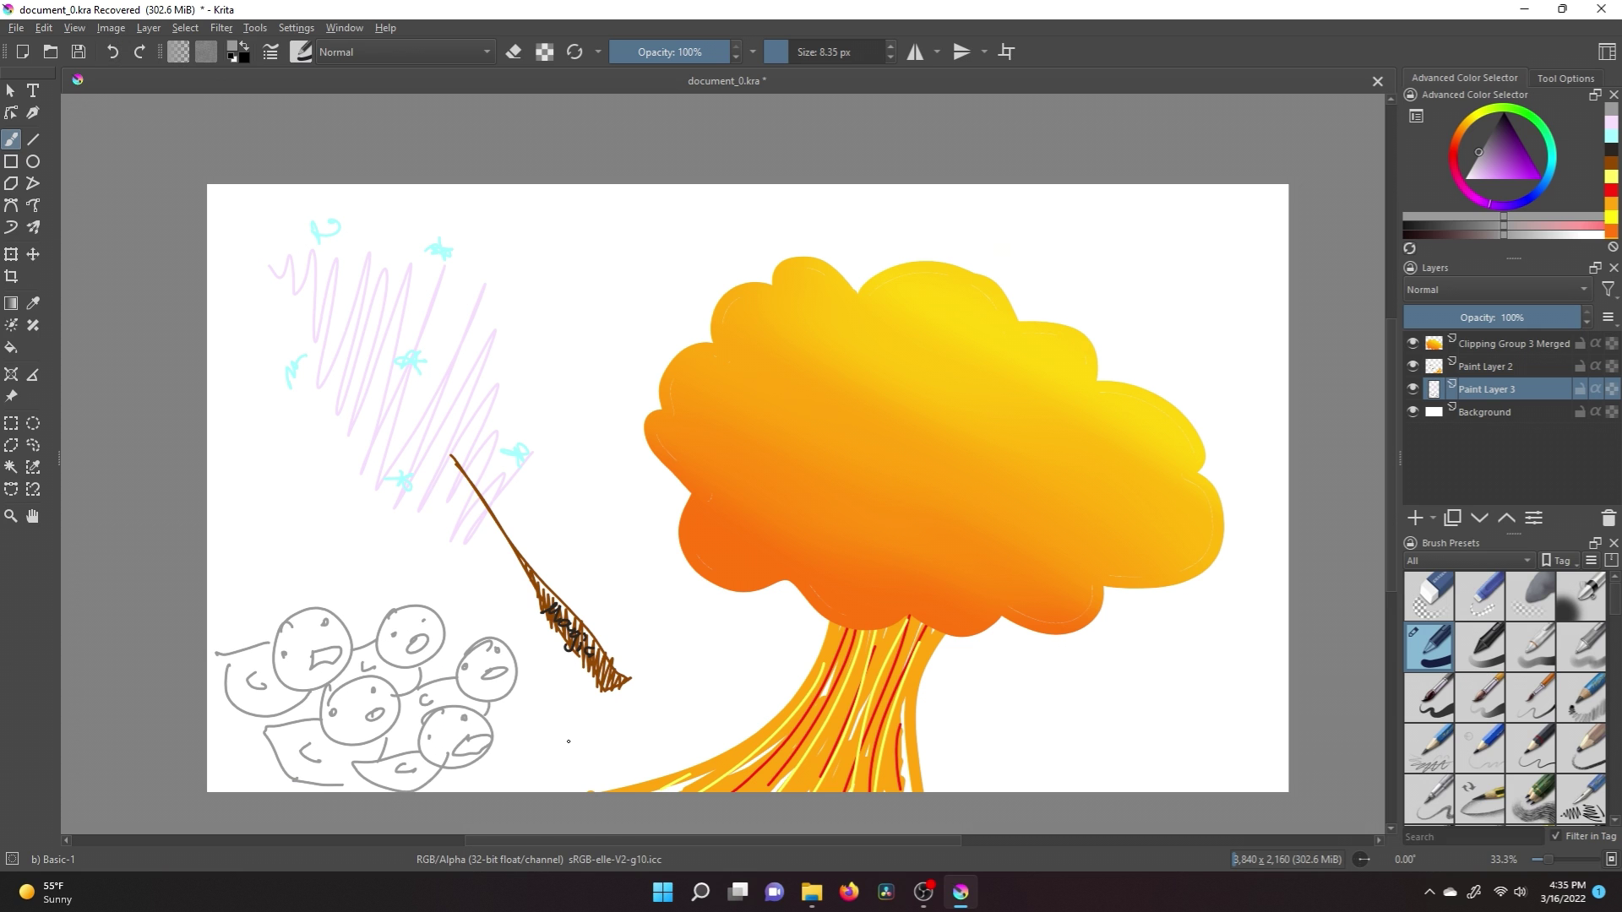
Draw and hatch dark grey mounds in the lower-right corner on a new layer beneath Paint Layer 3.
{"action": "left_click", "coordinate": [1551, 160]}
{"action": "left_click", "coordinate": [1526, 176]}
{"action": "left_click", "coordinate": [1415, 518]}
{"action": "left_click", "coordinate": [1478, 518]}
{"action": "left_click", "coordinate": [1494, 127]}
{"action": "mouse_move", "coordinate": [993, 791]}
{"action": "left_mouse_down"}
{"action": "mouse_move", "coordinate": [1285, 662]}
{"action": "mouse_move", "coordinate": [1056, 752]}
{"action": "mouse_move", "coordinate": [1280, 676]}
{"action": "mouse_move", "coordinate": [1048, 727]}
{"action": "left_mouse_up"}
Paint along the upper edge of the dark mounds in a greyish teal with a brush of about 20 px.
{"action": "left_click", "coordinate": [795, 51]}
{"action": "left_click", "coordinate": [1497, 136]}
{"action": "left_click_drag", "start_coordinate": [1136, 688], "coordinate": [1237, 652]}
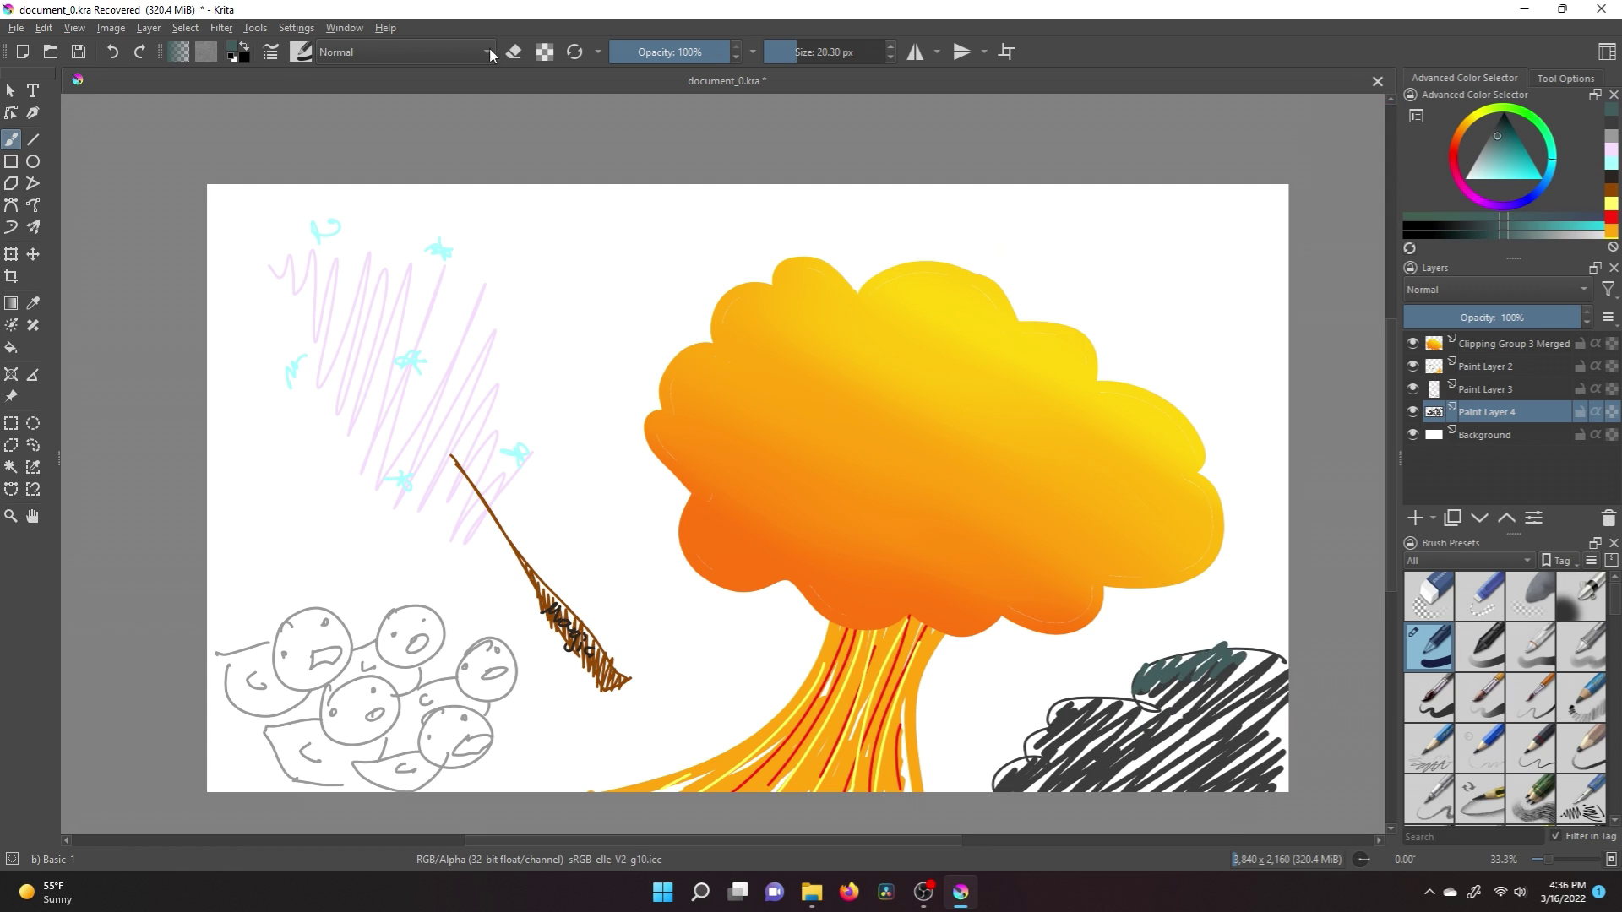
{"action": "left_click", "coordinate": [113, 52]}
{"action": "left_click", "coordinate": [1488, 161]}
{"action": "left_click_drag", "start_coordinate": [1136, 697], "coordinate": [1276, 675]}
{"action": "left_click_drag", "start_coordinate": [1123, 710], "coordinate": [997, 781]}
Scribble a light cyan backdrop around the tree and wand on a new layer directly above the Background.
{"action": "left_click", "coordinate": [1484, 434]}
{"action": "left_click", "coordinate": [1414, 518]}
{"action": "left_click", "coordinate": [1505, 178]}
{"action": "mouse_move", "coordinate": [1221, 498]}
{"action": "left_mouse_down"}
{"action": "mouse_move", "coordinate": [1268, 371]}
{"action": "mouse_move", "coordinate": [1113, 239]}
{"action": "left_mouse_up"}
{"action": "left_click_drag", "start_coordinate": [1132, 695], "coordinate": [1014, 625]}
{"action": "left_click_drag", "start_coordinate": [591, 579], "coordinate": [764, 706]}
{"action": "left_click_drag", "start_coordinate": [901, 258], "coordinate": [981, 263]}
Write large black lettering across the middle of the illustration on a new top layer.
{"action": "left_click", "coordinate": [1487, 343]}
{"action": "left_click", "coordinate": [1414, 518]}
{"action": "left_click", "coordinate": [1503, 113]}
{"action": "mouse_move", "coordinate": [560, 343]}
{"action": "left_mouse_down"}
{"action": "mouse_move", "coordinate": [436, 417]}
{"action": "mouse_move", "coordinate": [592, 490]}
{"action": "left_mouse_up"}
{"action": "left_click_drag", "start_coordinate": [454, 487], "coordinate": [543, 431]}
{"action": "left_click_drag", "start_coordinate": [604, 431], "coordinate": [773, 486]}
{"action": "left_click_drag", "start_coordinate": [801, 489], "coordinate": [878, 503]}
{"action": "left_click_drag", "start_coordinate": [966, 319], "coordinate": [925, 490]}
{"action": "left_click_drag", "start_coordinate": [1077, 452], "coordinate": [996, 505]}
{"action": "left_click_drag", "start_coordinate": [892, 431], "coordinate": [980, 433]}
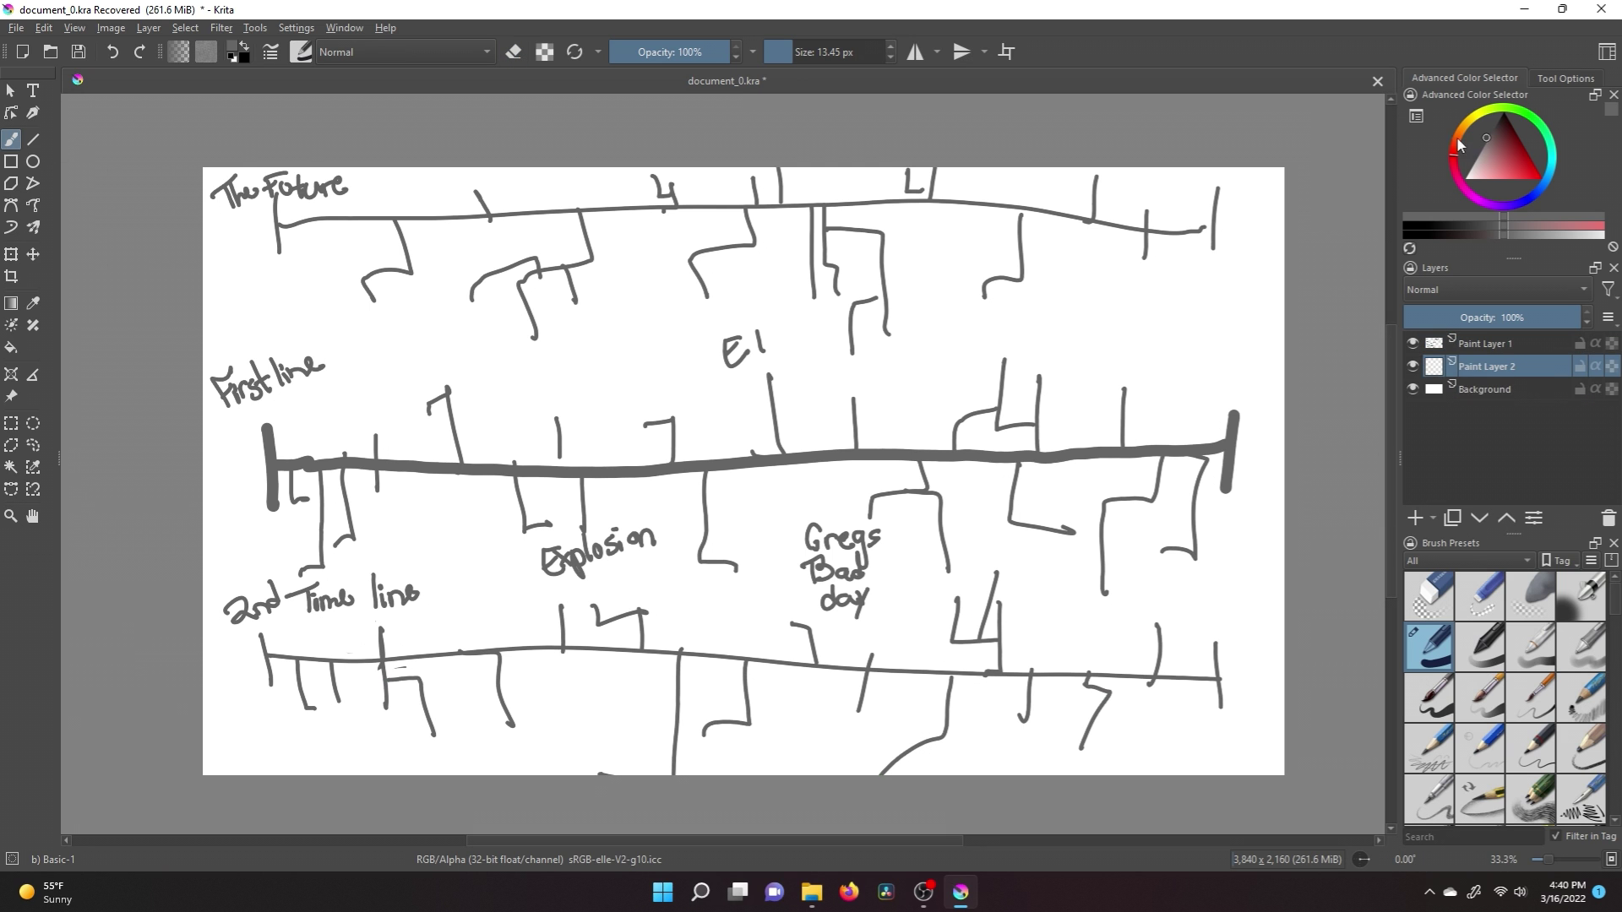
Airbrush soft orange over the middle of the timelines on Paint Layer 2 beneath the line art.
{"action": "left_click", "coordinate": [1462, 127]}
{"action": "left_click", "coordinate": [1541, 178]}
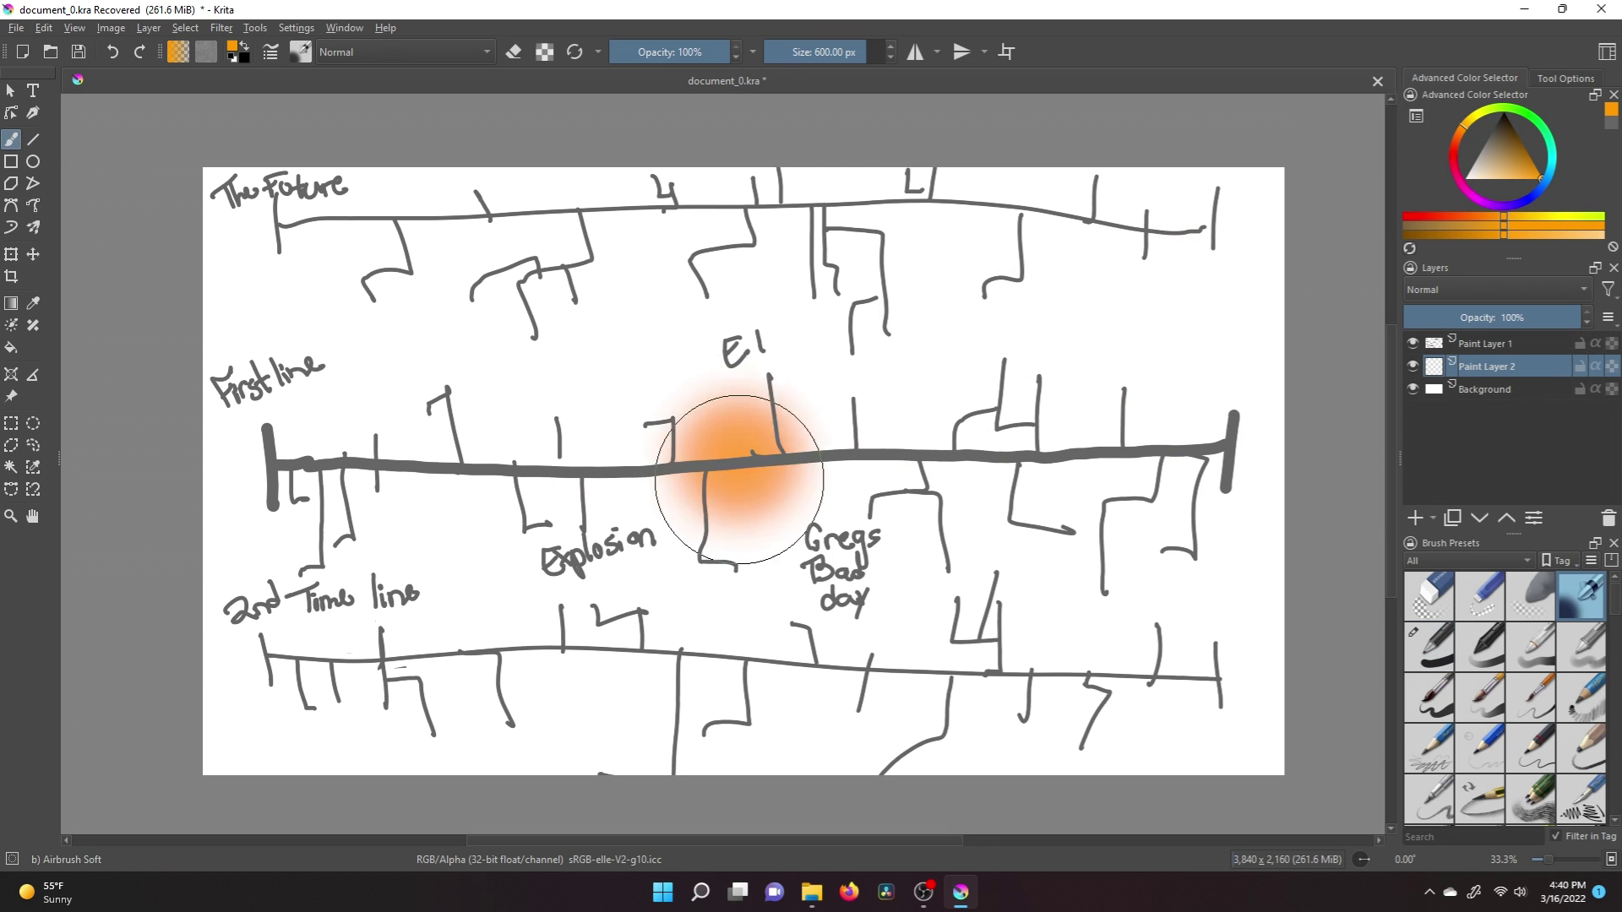
{"action": "mouse_move", "coordinate": [739, 480]}
{"action": "left_mouse_down"}
{"action": "mouse_move", "coordinate": [989, 282]}
{"action": "mouse_move", "coordinate": [355, 363]}
{"action": "left_mouse_up"}
Airbrush soft light violet patches around the orange glow behind the timelines.
{"action": "left_click", "coordinate": [1495, 205]}
{"action": "left_click", "coordinate": [1514, 178]}
{"action": "left_click", "coordinate": [847, 384]}
{"action": "left_click", "coordinate": [722, 596]}
{"action": "left_click_drag", "start_coordinate": [574, 296], "coordinate": [552, 428]}
{"action": "left_click_drag", "start_coordinate": [882, 220], "coordinate": [1014, 313]}
{"action": "mouse_move", "coordinate": [913, 727]}
{"action": "left_mouse_down"}
{"action": "mouse_move", "coordinate": [373, 427]}
{"action": "mouse_move", "coordinate": [367, 532]}
{"action": "left_mouse_up"}
Airbrush blue and black shading around the glow behind the timelines.
{"action": "left_click", "coordinate": [1521, 201]}
{"action": "left_click", "coordinate": [1541, 178]}
{"action": "mouse_move", "coordinate": [1048, 330]}
{"action": "left_mouse_down"}
{"action": "mouse_move", "coordinate": [1104, 456]}
{"action": "mouse_move", "coordinate": [532, 619]}
{"action": "mouse_move", "coordinate": [929, 279]}
{"action": "left_mouse_up"}
{"action": "left_click", "coordinate": [1542, 156]}
{"action": "mouse_move", "coordinate": [1234, 220]}
{"action": "left_mouse_down"}
{"action": "mouse_move", "coordinate": [1007, 616]}
{"action": "mouse_move", "coordinate": [253, 253]}
{"action": "mouse_move", "coordinate": [289, 688]}
{"action": "mouse_move", "coordinate": [1149, 728]}
{"action": "mouse_move", "coordinate": [612, 177]}
{"action": "mouse_move", "coordinate": [554, 445]}
{"action": "left_mouse_up"}
Write large black title lettering over the timelines on a new top layer with the Basic-1 brush.
{"action": "left_click", "coordinate": [1415, 518]}
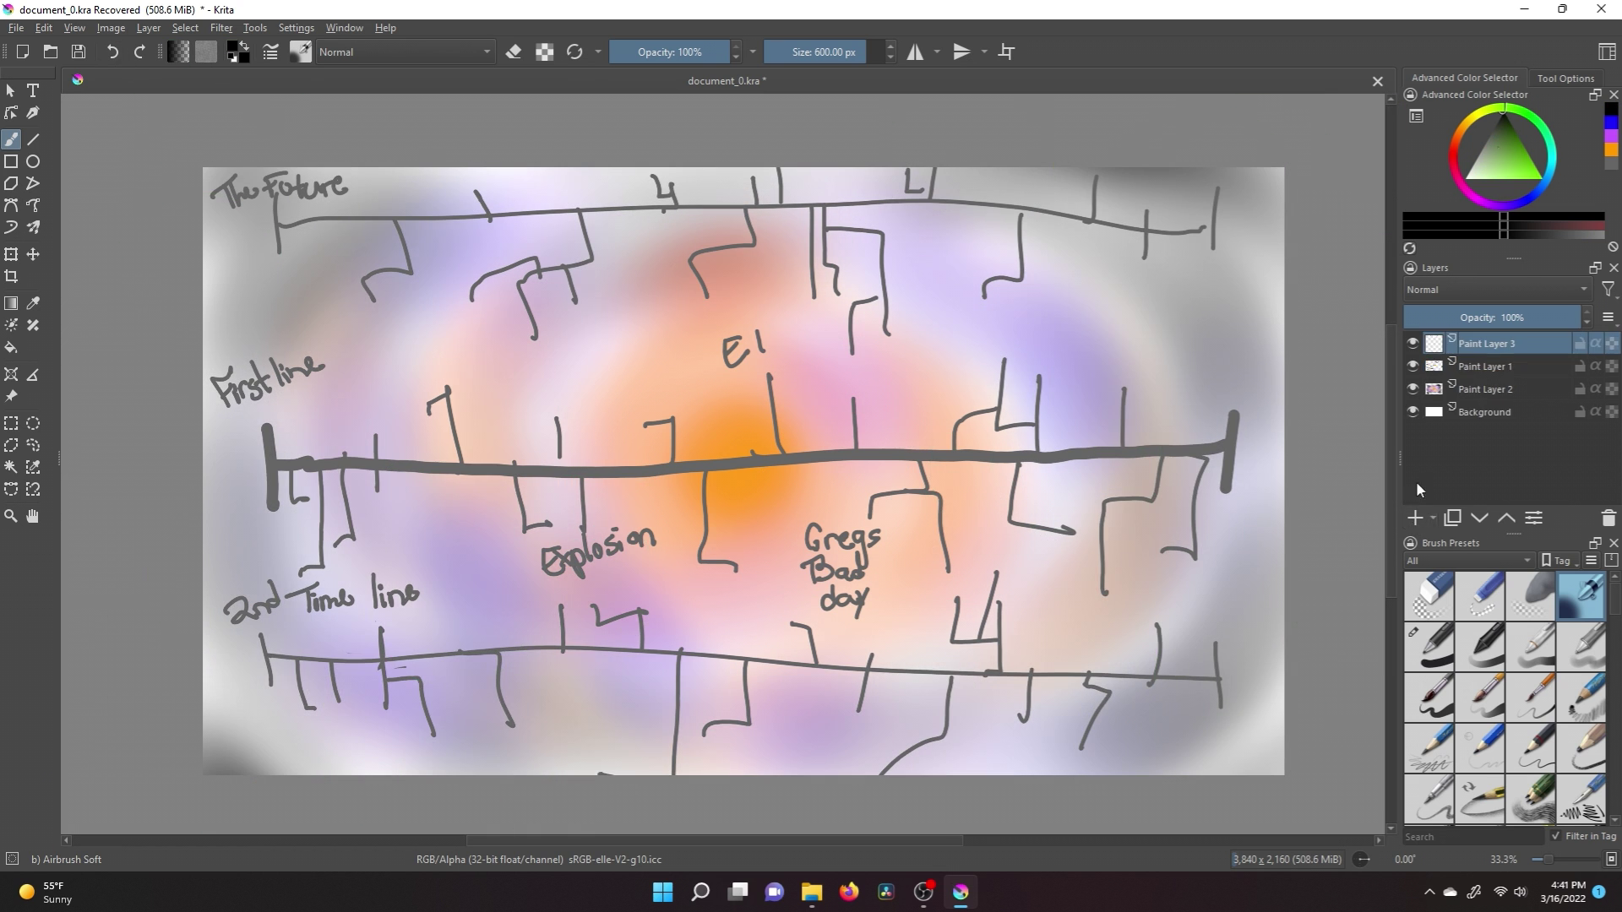
{"action": "left_click", "coordinate": [1446, 653]}
{"action": "left_click_drag", "start_coordinate": [371, 385], "coordinate": [515, 376]}
{"action": "left_click_drag", "start_coordinate": [448, 381], "coordinate": [460, 540]}
{"action": "mouse_move", "coordinate": [549, 460]}
{"action": "left_mouse_down"}
{"action": "mouse_move", "coordinate": [558, 524]}
{"action": "mouse_move", "coordinate": [625, 516]}
{"action": "left_mouse_up"}
{"action": "left_click_drag", "start_coordinate": [630, 494], "coordinate": [655, 507]}
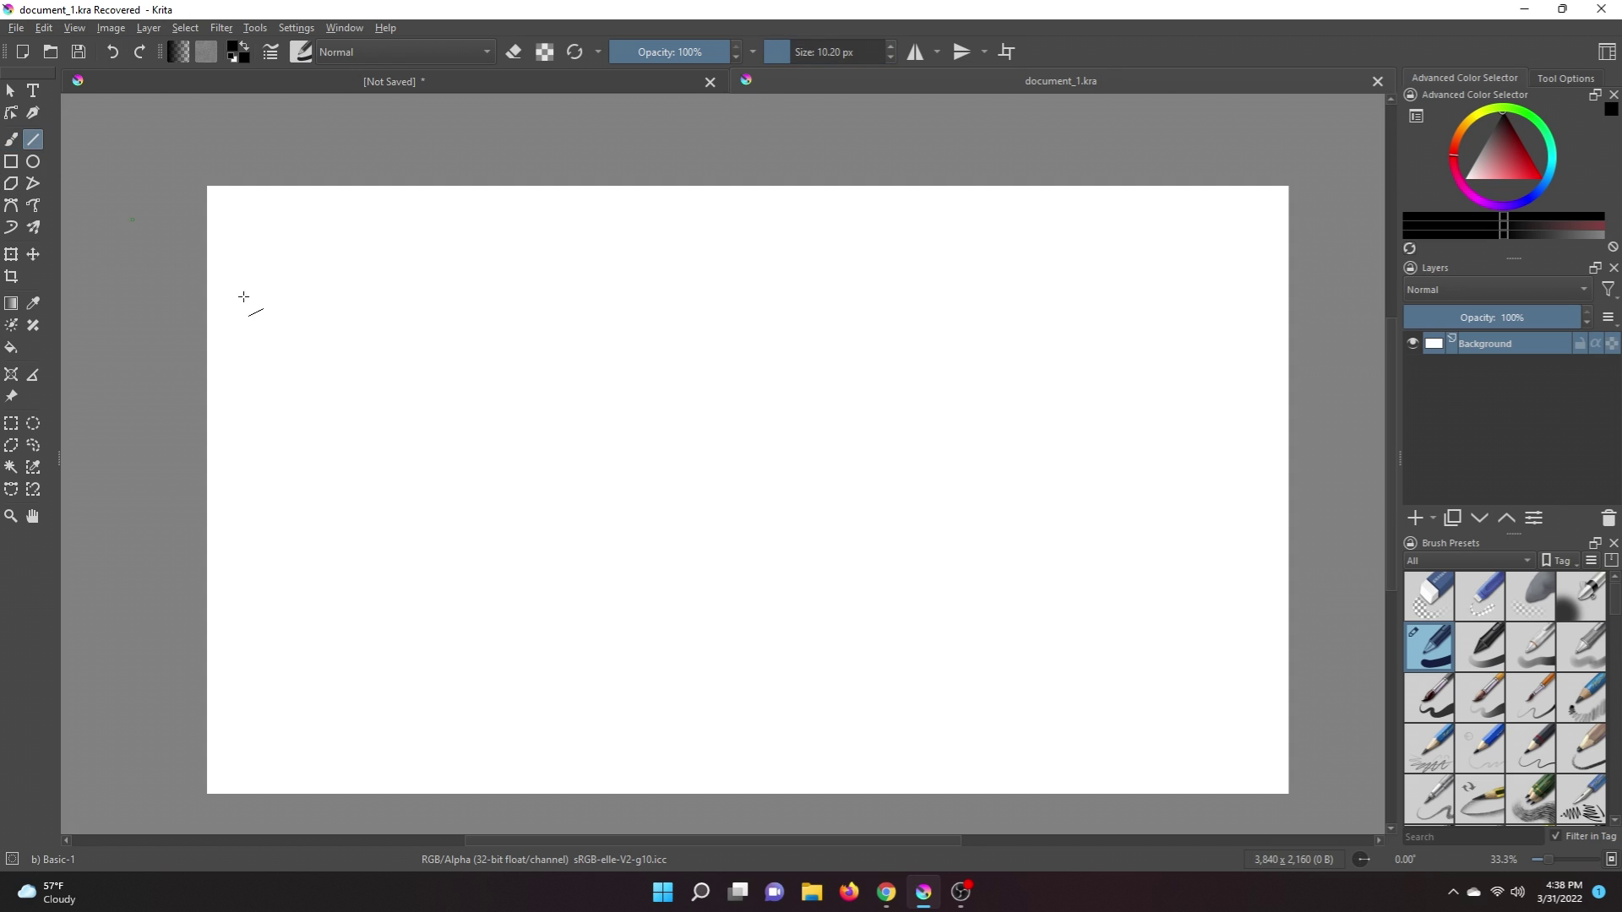
Draw two long horizontal black height lines and sketch a reddish-brown stick figure between them near their left ends.
{"action": "left_click_drag", "start_coordinate": [289, 294], "coordinate": [1194, 296]}
{"action": "left_click_drag", "start_coordinate": [297, 621], "coordinate": [1220, 625]}
{"action": "left_click", "coordinate": [11, 140]}
{"action": "left_click", "coordinate": [1493, 148]}
{"action": "left_click_drag", "start_coordinate": [342, 305], "coordinate": [343, 306]}
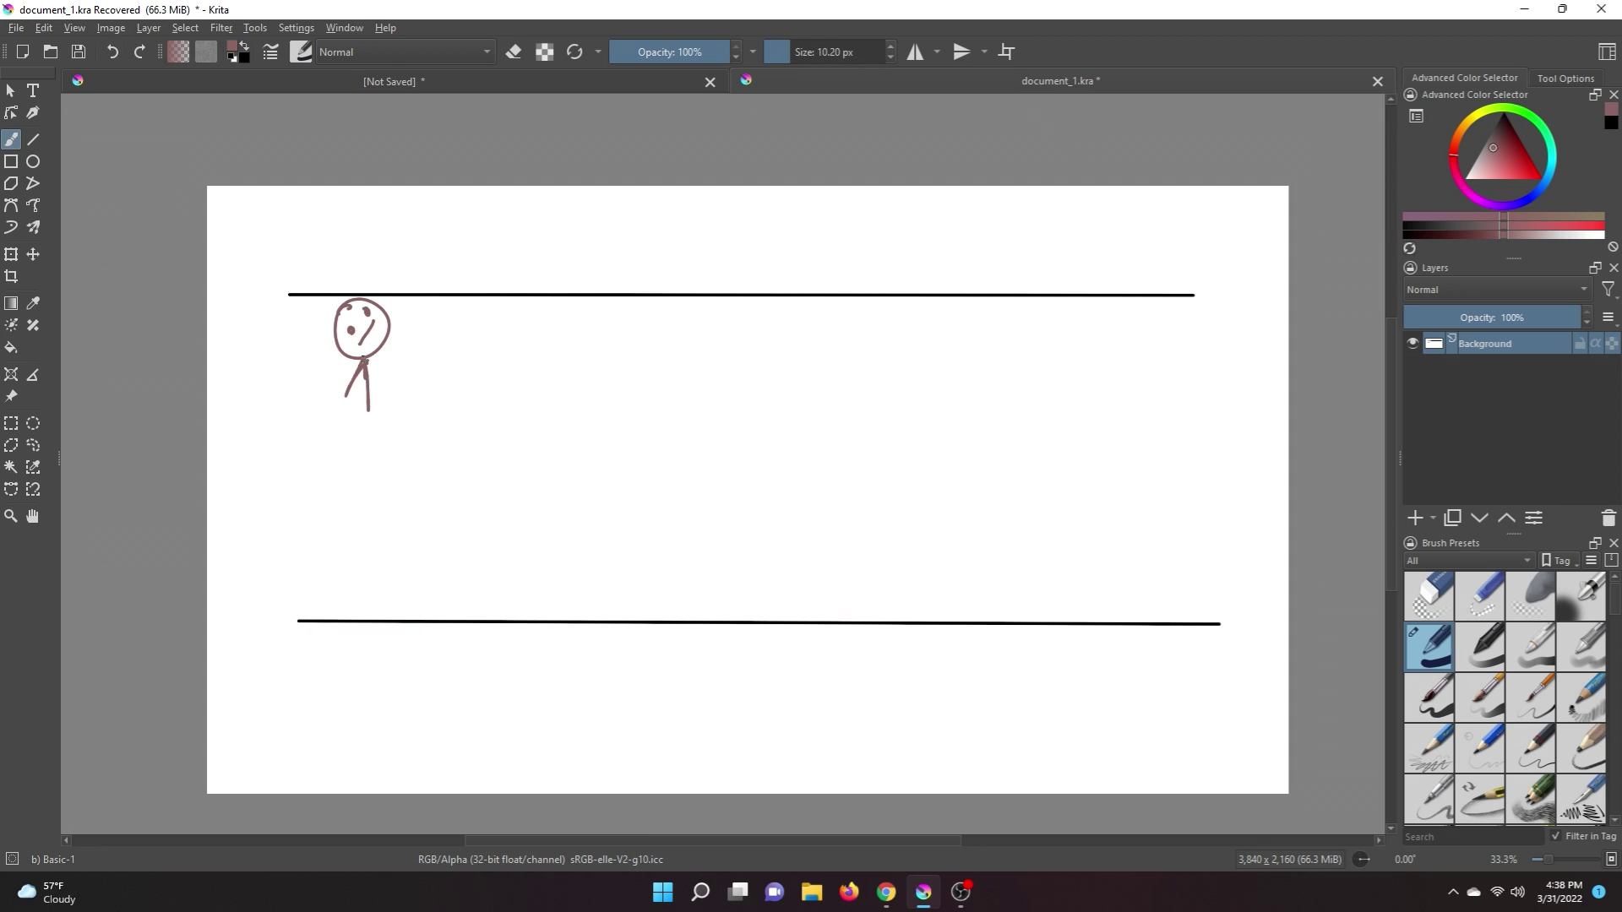
{"action": "left_click_drag", "start_coordinate": [365, 360], "coordinate": [391, 380]}
{"action": "left_click_drag", "start_coordinate": [367, 410], "coordinate": [361, 626]}
{"action": "key", "text": "ctrl+z"}
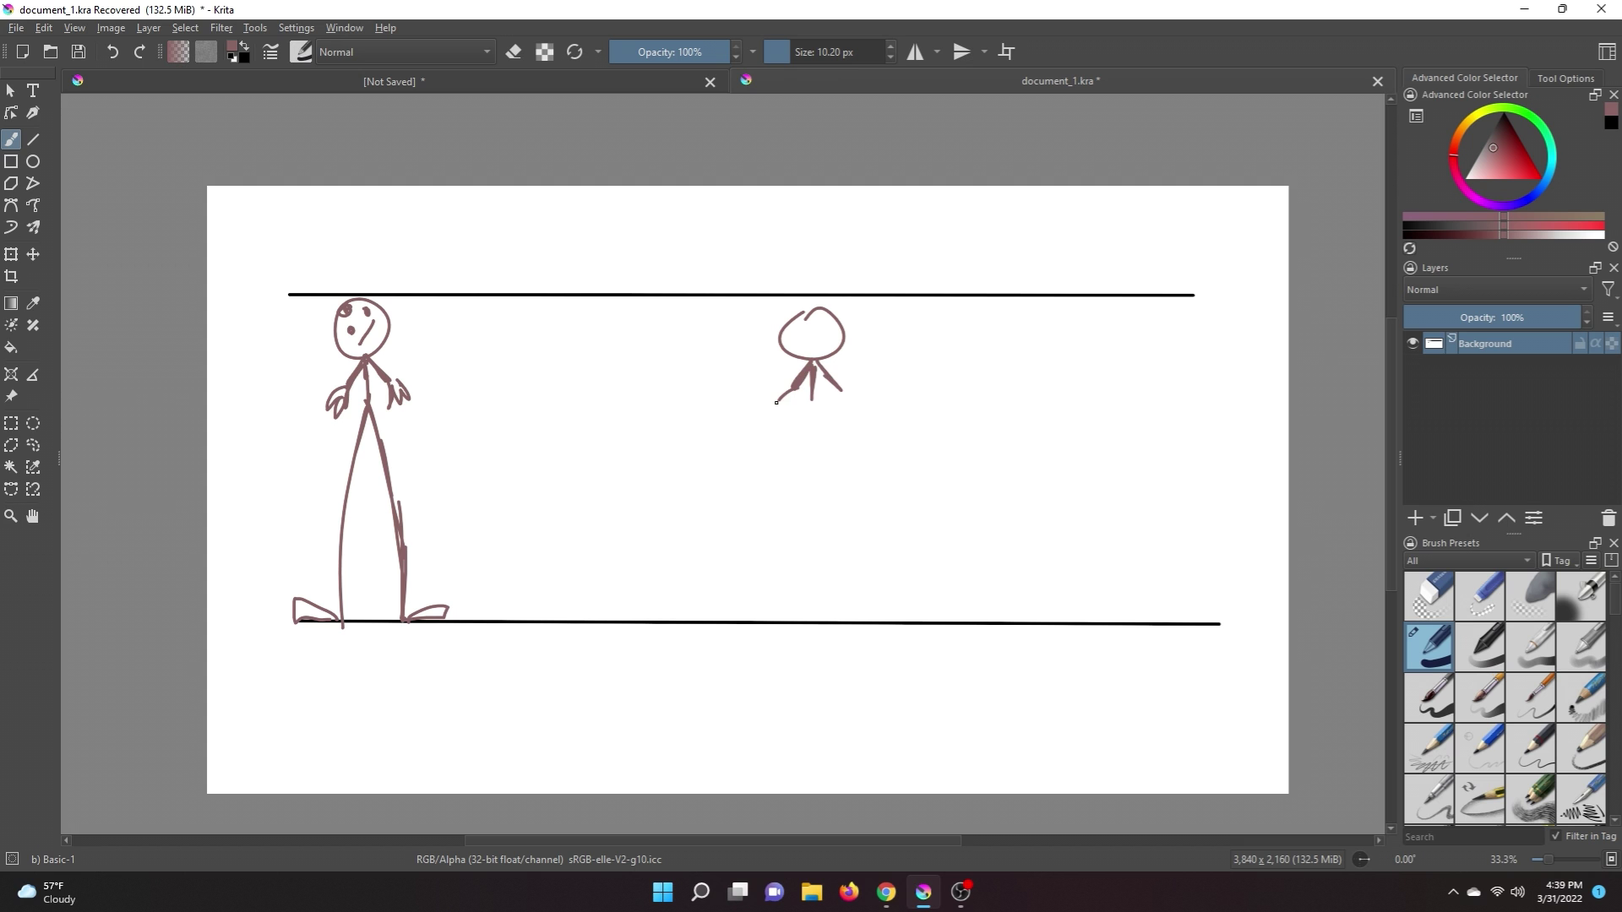
Sketch the legs, feet and hair of the faceless back-view figure standing between the height lines.
{"action": "mouse_move", "coordinate": [813, 397]}
{"action": "left_mouse_down"}
{"action": "mouse_move", "coordinate": [786, 564]}
{"action": "mouse_move", "coordinate": [778, 539]}
{"action": "left_mouse_up"}
{"action": "key", "text": "ctrl+z"}
{"action": "left_click_drag", "start_coordinate": [792, 473], "coordinate": [775, 620]}
{"action": "mouse_move", "coordinate": [811, 414]}
{"action": "left_mouse_down"}
{"action": "mouse_move", "coordinate": [844, 620]}
{"action": "mouse_move", "coordinate": [778, 621]}
{"action": "left_mouse_up"}
{"action": "left_click_drag", "start_coordinate": [843, 615], "coordinate": [844, 621]}
{"action": "left_click_drag", "start_coordinate": [811, 304], "coordinate": [815, 338]}
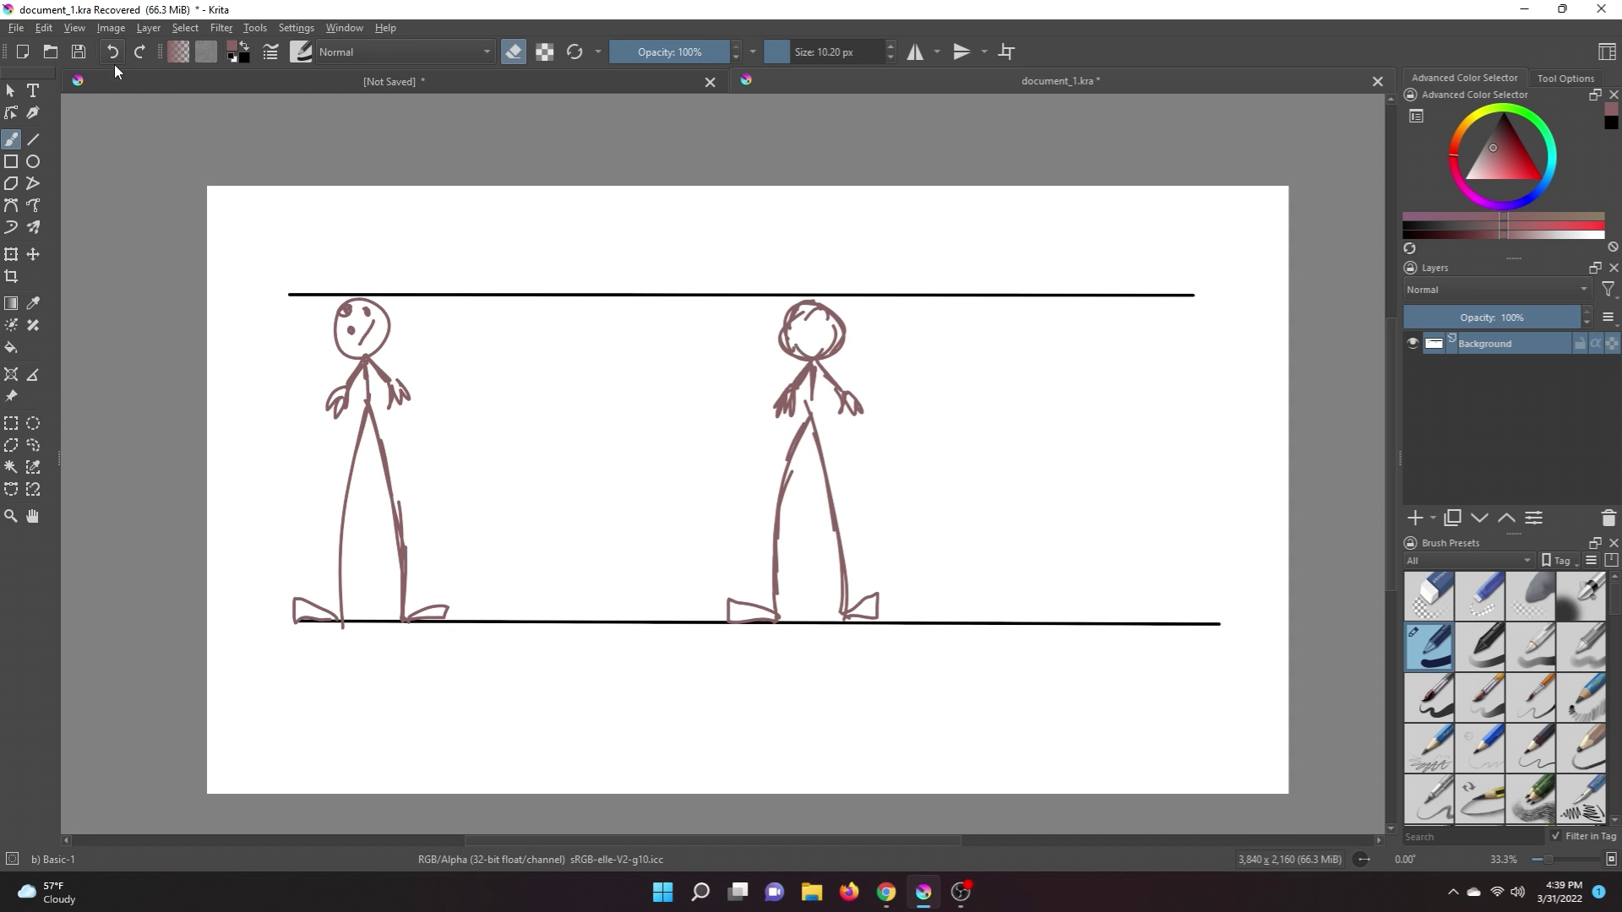
Draw three thin straight black guide lines across both figures at neck, hip and ankle height.
{"action": "key", "text": "e"}
{"action": "key", "text": "d"}
{"action": "key", "text": "v"}
{"action": "left_click_drag", "start_coordinate": [254, 354], "coordinate": [1160, 359]}
{"action": "left_click_drag", "start_coordinate": [279, 409], "coordinate": [1149, 412]}
{"action": "left_click_drag", "start_coordinate": [223, 601], "coordinate": [1140, 599]}
{"action": "key", "text": "b"}
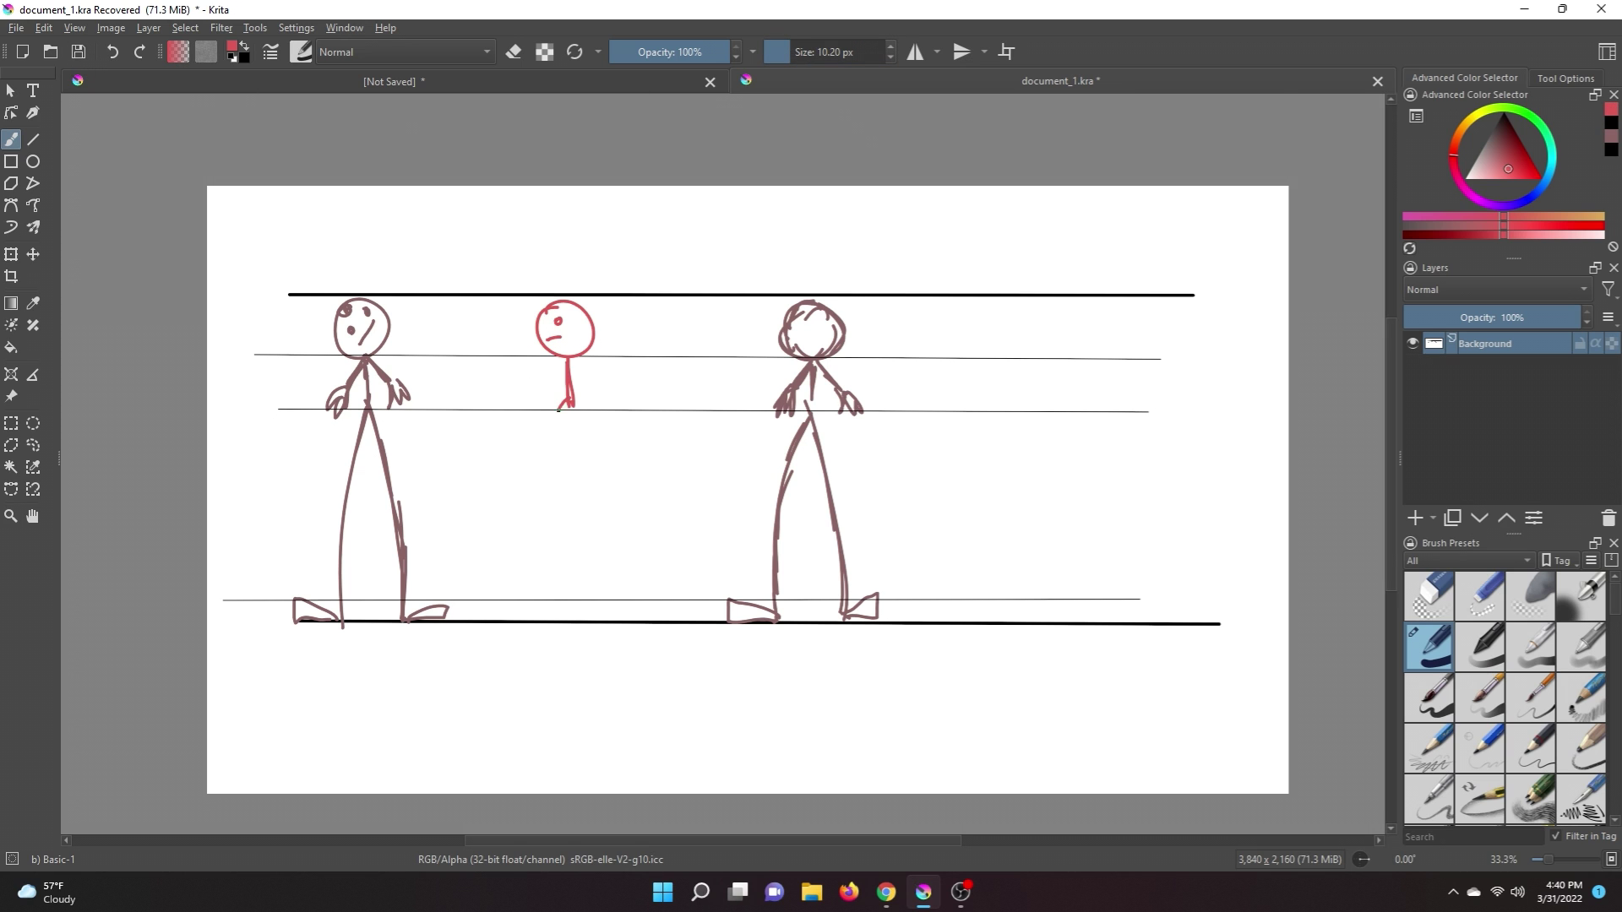
Sketch two red side-view stick figures, one between the brown figures and one to the right of them.
{"action": "mouse_move", "coordinate": [571, 404]}
{"action": "left_mouse_down"}
{"action": "mouse_move", "coordinate": [580, 423]}
{"action": "mouse_move", "coordinate": [570, 388]}
{"action": "left_mouse_up"}
{"action": "key", "text": "ctrl+z"}
{"action": "key", "text": "ctrl+z"}
{"action": "left_click_drag", "start_coordinate": [578, 604], "coordinate": [583, 619]}
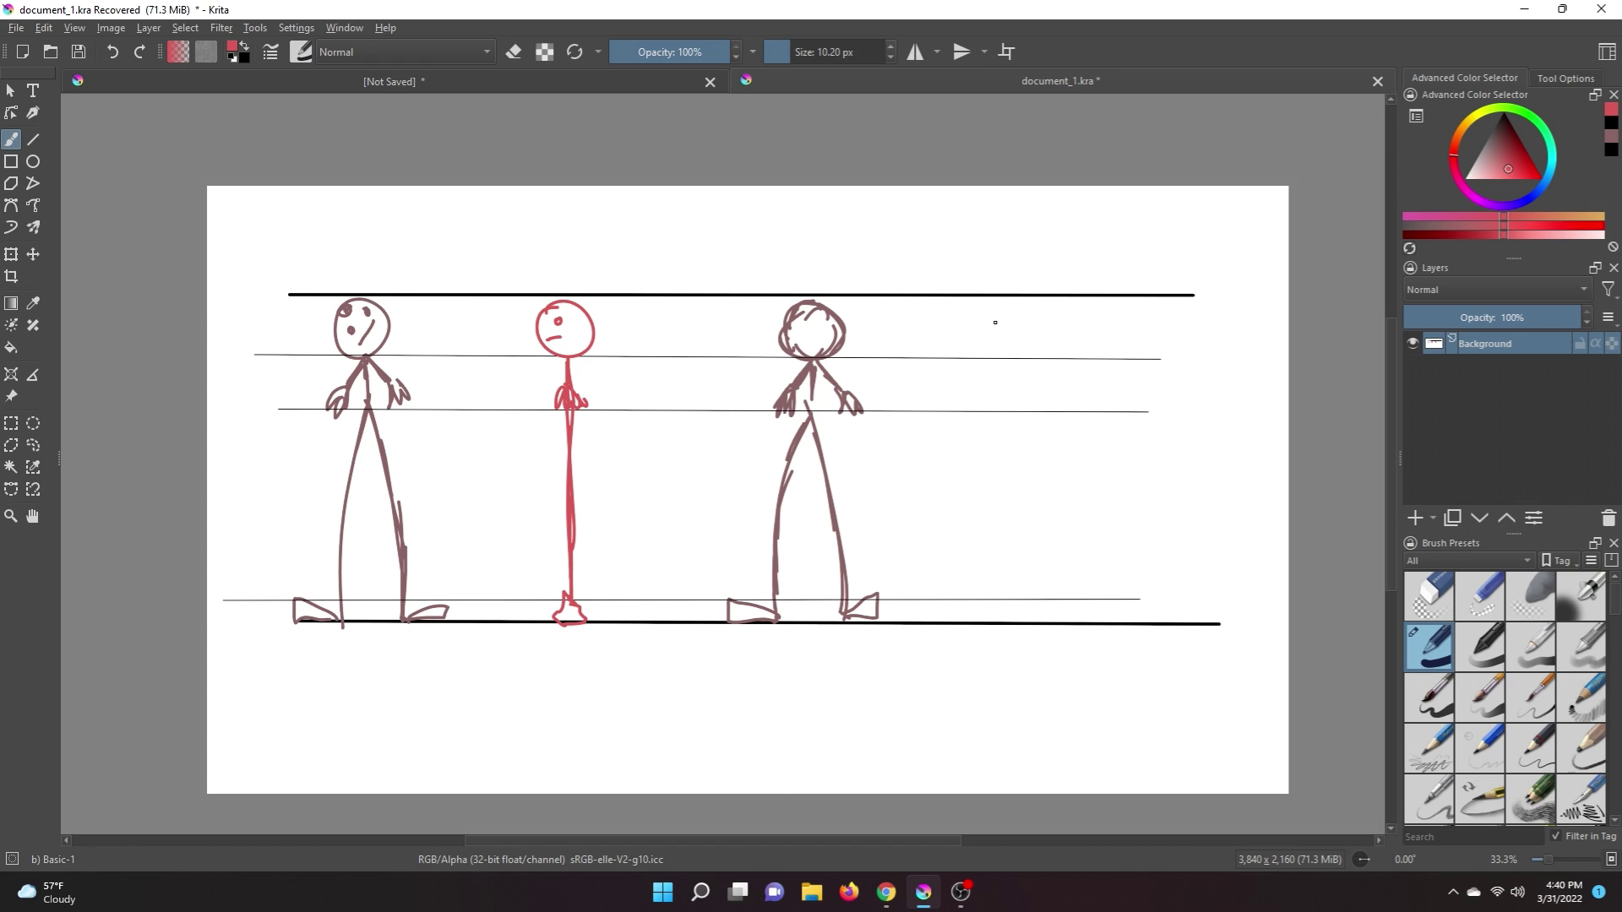
{"action": "mouse_move", "coordinate": [1037, 320]}
{"action": "left_mouse_down"}
{"action": "mouse_move", "coordinate": [1024, 314]}
{"action": "mouse_move", "coordinate": [1020, 341]}
{"action": "left_mouse_up"}
{"action": "left_click_drag", "start_coordinate": [994, 621], "coordinate": [1020, 618]}
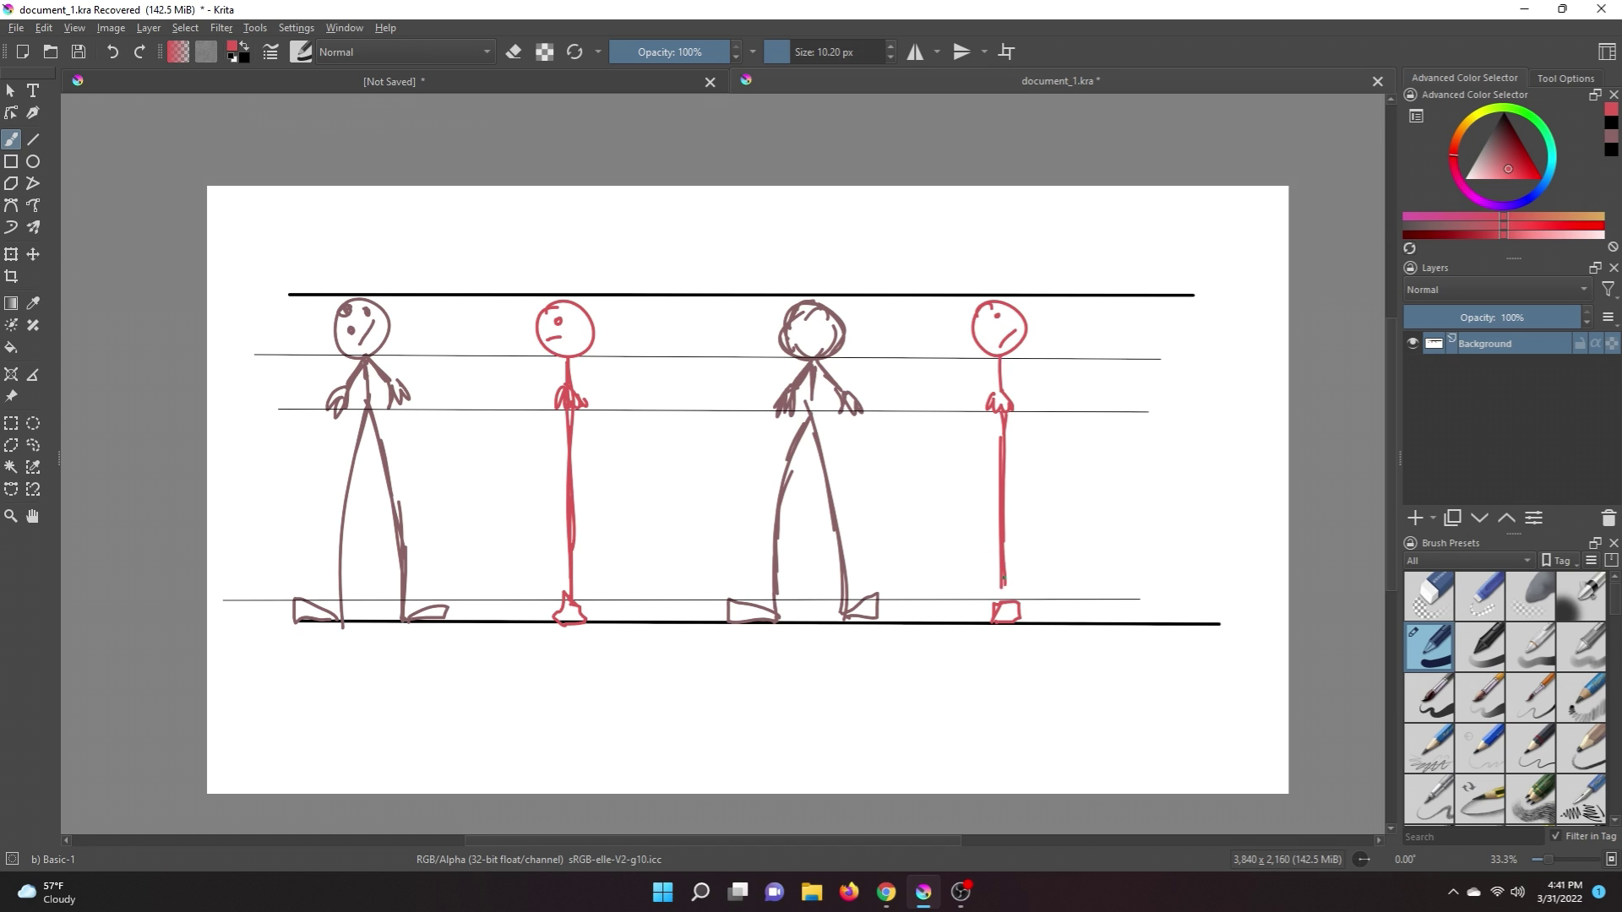
Write "Character" above and "Sheets" below the figures in dark blue with a brush of about 36 px.
{"action": "left_click", "coordinate": [1518, 204]}
{"action": "left_click_drag", "start_coordinate": [809, 48], "coordinate": [795, 47]}
{"action": "left_click_drag", "start_coordinate": [461, 211], "coordinate": [494, 269]}
{"action": "left_click_drag", "start_coordinate": [497, 215], "coordinate": [530, 267]}
{"action": "left_click_drag", "start_coordinate": [559, 247], "coordinate": [549, 264]}
{"action": "left_click_drag", "start_coordinate": [706, 245], "coordinate": [790, 247]}
{"action": "left_click_drag", "start_coordinate": [632, 647], "coordinate": [643, 723]}
{"action": "mouse_move", "coordinate": [650, 642]}
{"action": "left_mouse_down"}
{"action": "mouse_move", "coordinate": [722, 710]}
{"action": "mouse_move", "coordinate": [837, 672]}
{"action": "left_mouse_up"}
{"action": "left_click_drag", "start_coordinate": [819, 632], "coordinate": [824, 705]}
{"action": "left_click_drag", "start_coordinate": [895, 667], "coordinate": [844, 701]}
{"action": "left_click_drag", "start_coordinate": [790, 676], "coordinate": [824, 676]}
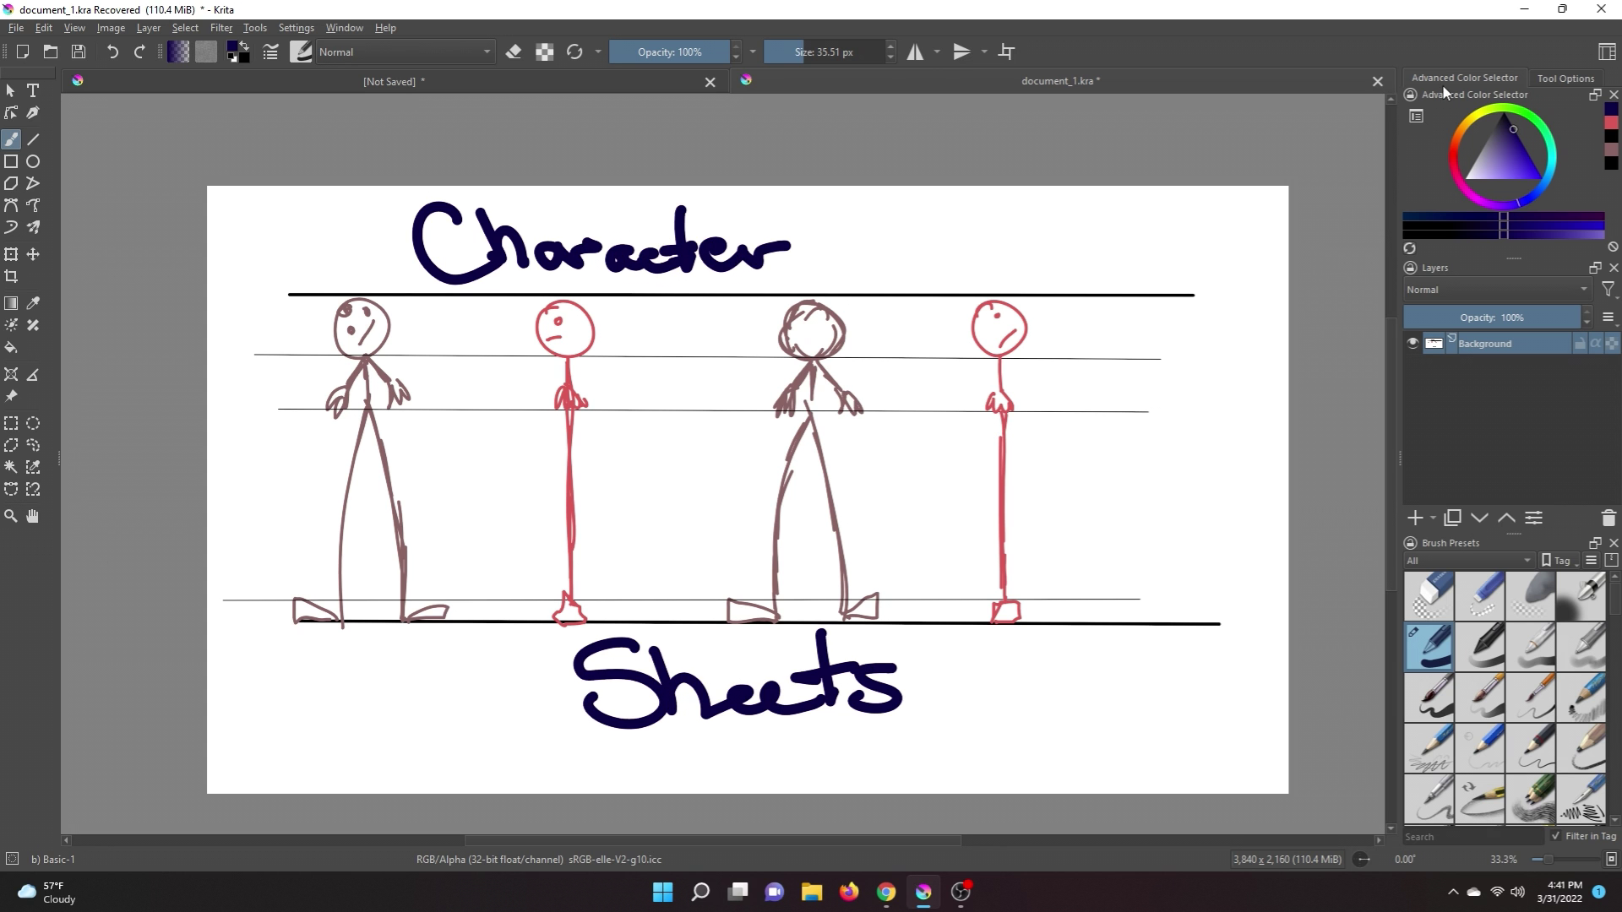
{"action": "left_click", "coordinate": [1477, 111]}
{"action": "left_click", "coordinate": [1528, 178]}
{"action": "left_click_drag", "start_coordinate": [1032, 288], "coordinate": [1083, 262]}
{"action": "left_click", "coordinate": [113, 51]}
{"action": "left_click", "coordinate": [782, 51]}
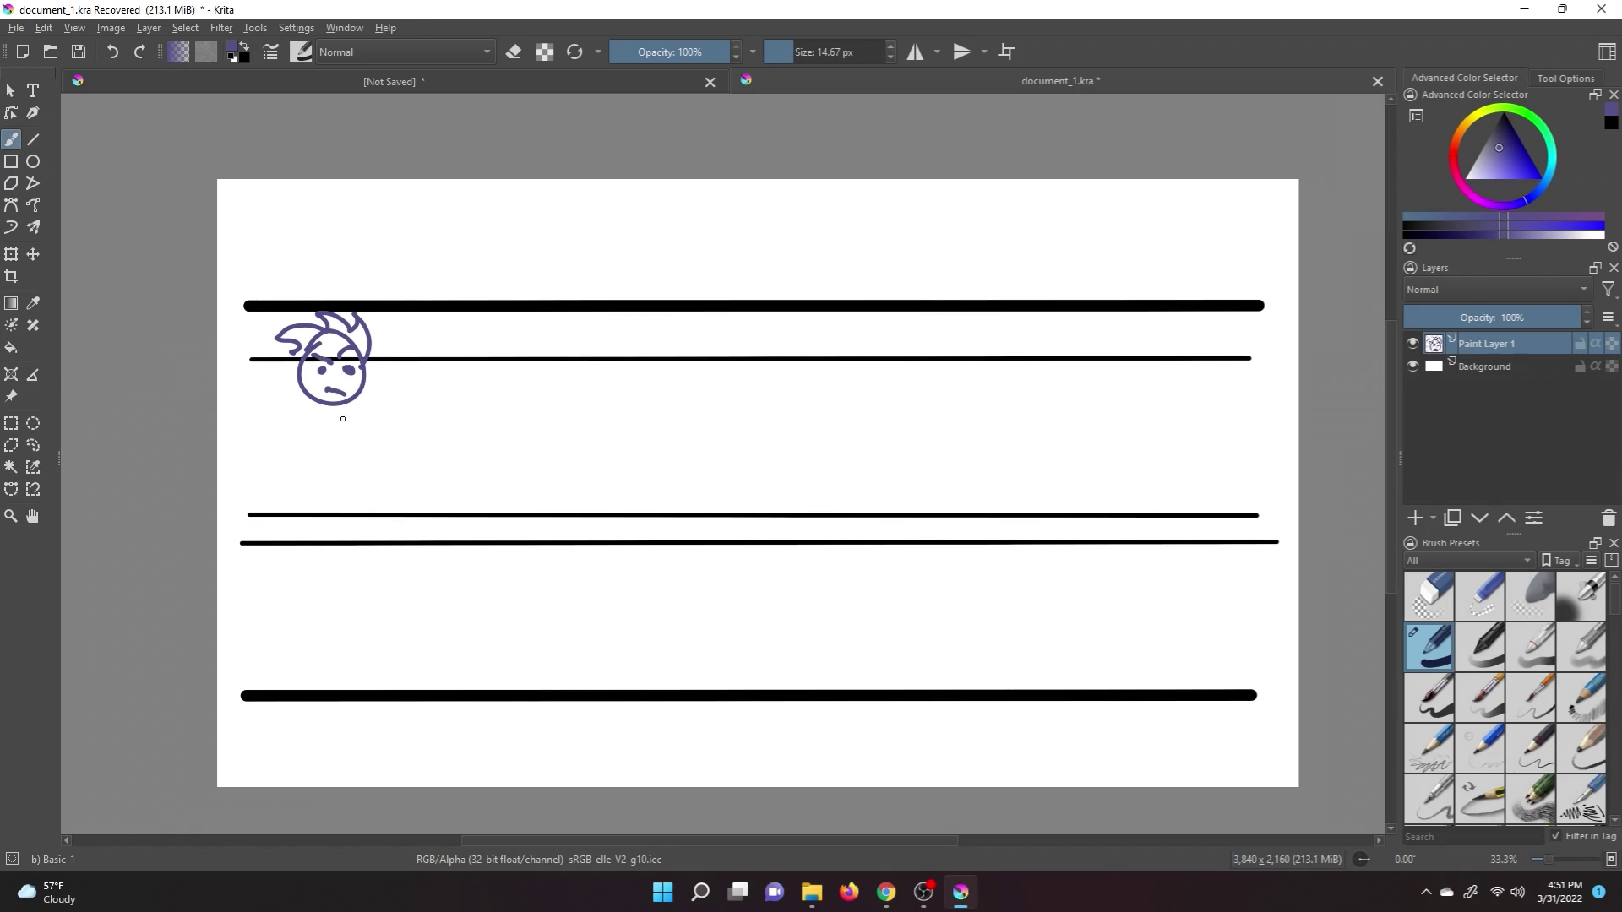
Draw the long legs and flat feet of the tall violet figure standing on the lowest line.
{"action": "left_click_drag", "start_coordinate": [364, 534], "coordinate": [422, 701]}
{"action": "left_click_drag", "start_coordinate": [370, 698], "coordinate": [411, 690]}
{"action": "left_click_drag", "start_coordinate": [421, 702], "coordinate": [456, 692]}
Draw a short red character with a round head and dot eyes to the right of the violet figure.
{"action": "left_click", "coordinate": [1453, 151]}
{"action": "left_click_drag", "start_coordinate": [1521, 169], "coordinate": [1551, 200]}
{"action": "left_click_drag", "start_coordinate": [538, 533], "coordinate": [533, 537]}
{"action": "left_click", "coordinate": [541, 545]}
{"action": "left_click", "coordinate": [575, 543]}
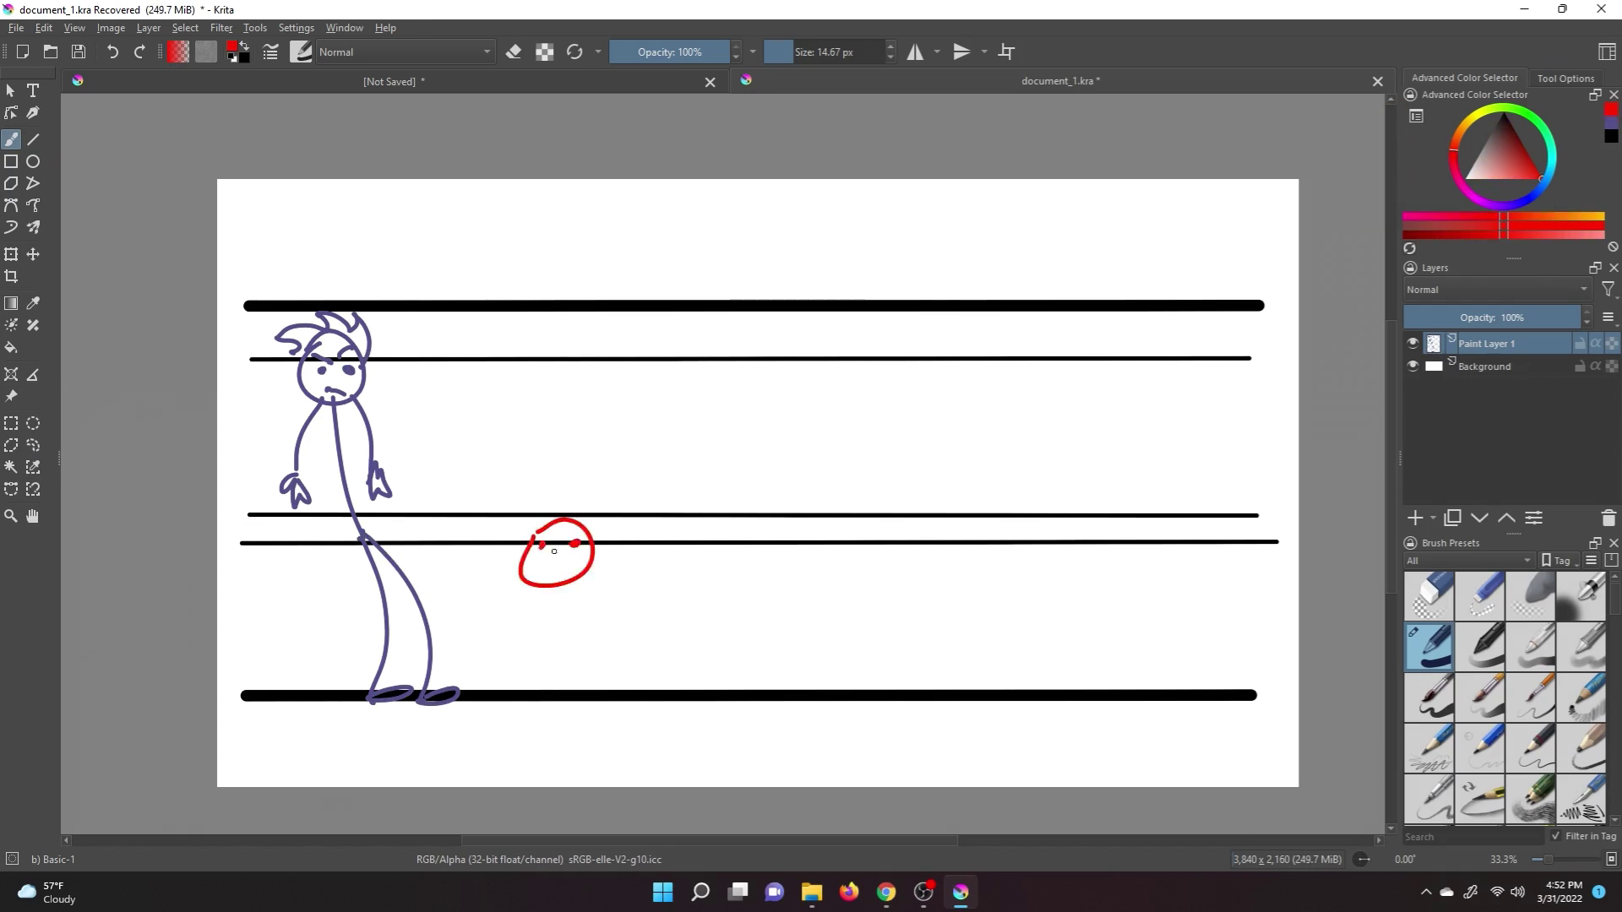
Draw a medium-height turquoise character to the right of the red one.
{"action": "left_click", "coordinate": [1552, 131]}
{"action": "left_click_drag", "start_coordinate": [685, 381], "coordinate": [677, 392]}
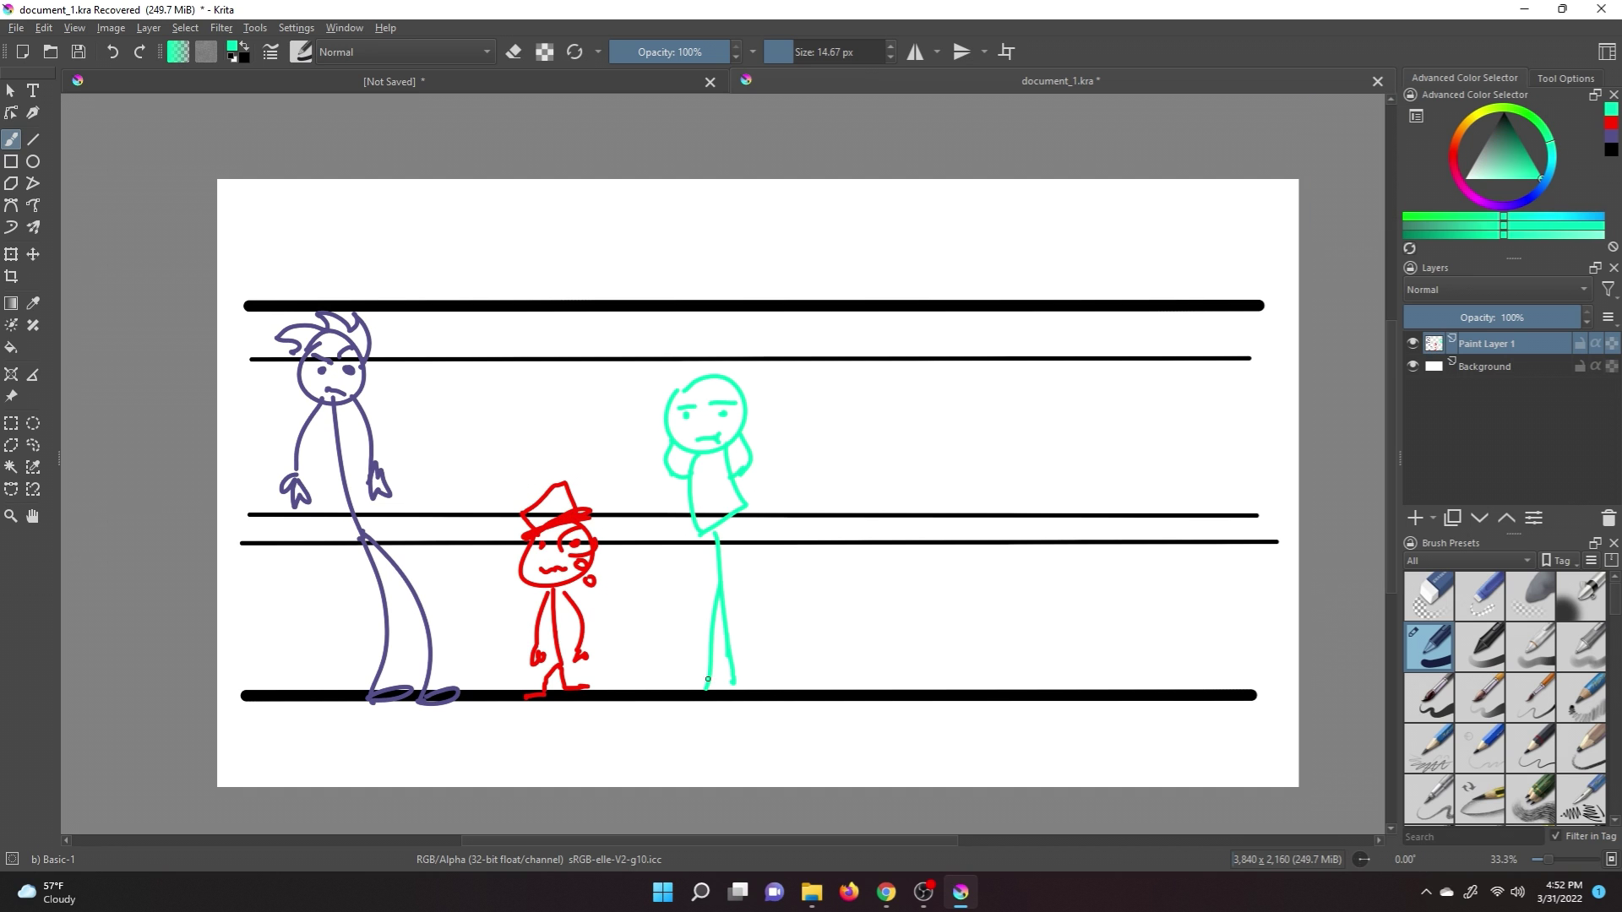
{"action": "left_click_drag", "start_coordinate": [736, 484], "coordinate": [769, 571]}
Draw a dark blue giant whose head rises above the thick top line, with long arms and blocky hands.
{"action": "left_click", "coordinate": [1529, 198]}
{"action": "left_click", "coordinate": [1517, 138]}
{"action": "left_click_drag", "start_coordinate": [887, 205], "coordinate": [892, 206]}
{"action": "left_click_drag", "start_coordinate": [875, 220], "coordinate": [902, 222]}
{"action": "left_click", "coordinate": [871, 264]}
{"action": "left_click", "coordinate": [906, 243]}
{"action": "left_click_drag", "start_coordinate": [891, 272], "coordinate": [848, 467]}
{"action": "left_click_drag", "start_coordinate": [902, 296], "coordinate": [953, 463]}
{"action": "left_click_drag", "start_coordinate": [851, 469], "coordinate": [861, 500]}
{"action": "left_click_drag", "start_coordinate": [937, 465], "coordinate": [971, 494]}
Draw a tiny spiky green creature on the ground line to the right of the giant.
{"action": "left_click", "coordinate": [1541, 124]}
{"action": "left_click", "coordinate": [1528, 155]}
{"action": "left_click_drag", "start_coordinate": [1122, 653], "coordinate": [1131, 657]}
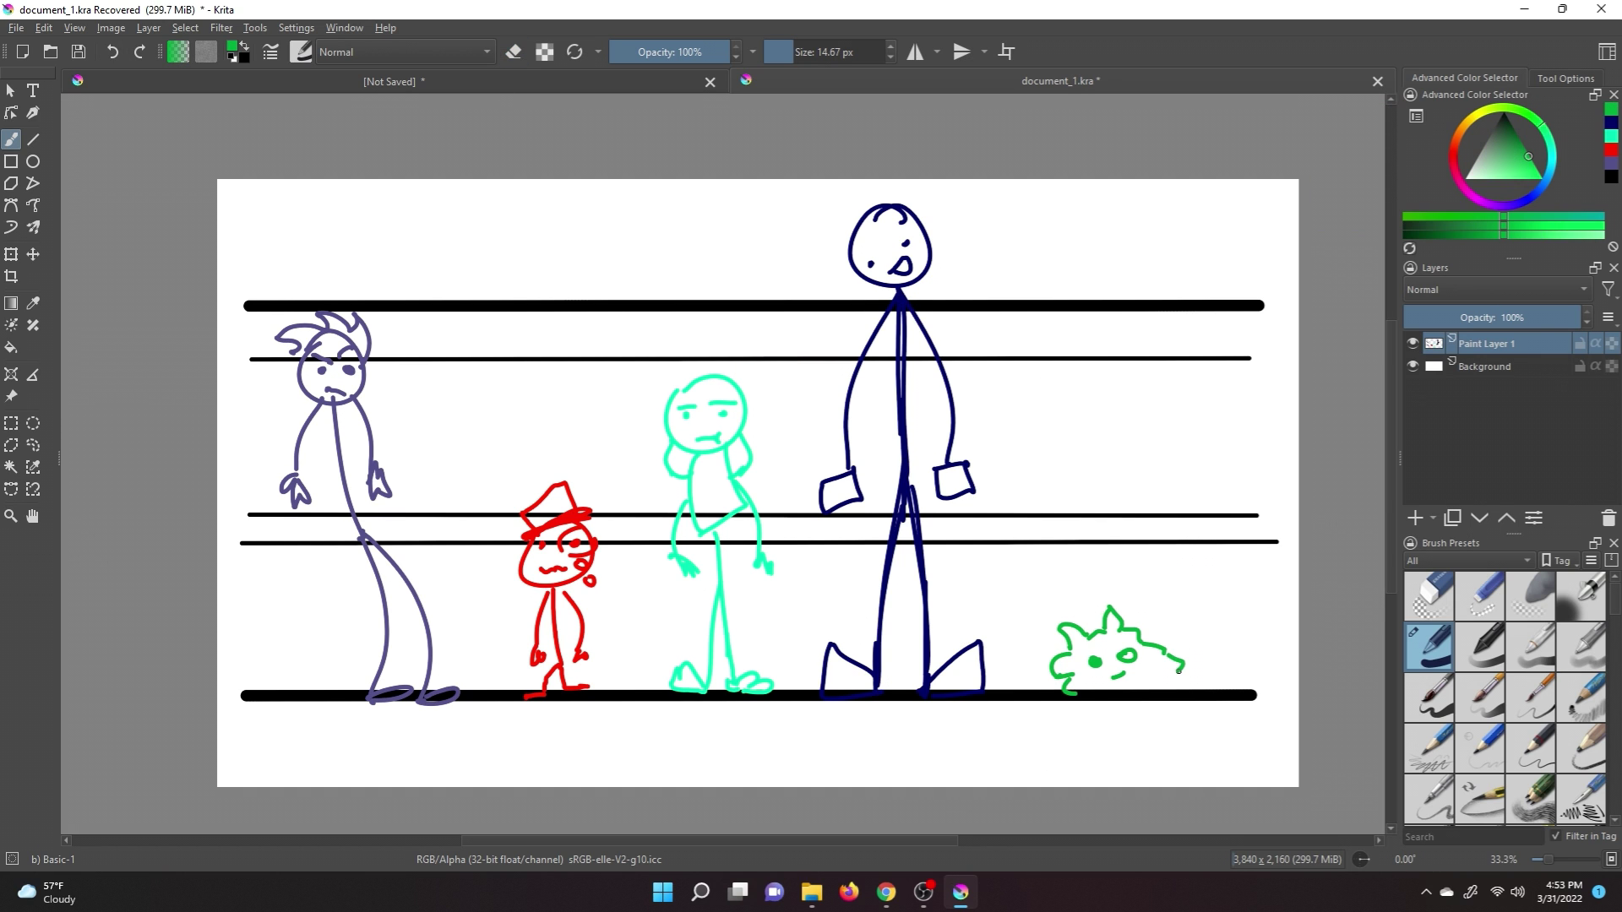
Write large black lettering across the top of the height chart on a new layer.
{"action": "left_click", "coordinate": [1503, 114]}
{"action": "left_click", "coordinate": [1416, 518]}
{"action": "left_click_drag", "start_coordinate": [272, 202], "coordinate": [321, 299]}
{"action": "mouse_move", "coordinate": [314, 190]}
{"action": "left_mouse_down"}
{"action": "mouse_move", "coordinate": [353, 275]}
{"action": "mouse_move", "coordinate": [401, 283]}
{"action": "left_mouse_up"}
{"action": "left_click", "coordinate": [112, 51]}
{"action": "left_click_drag", "start_coordinate": [651, 211], "coordinate": [712, 206]}
{"action": "left_click_drag", "start_coordinate": [748, 289], "coordinate": [737, 267]}
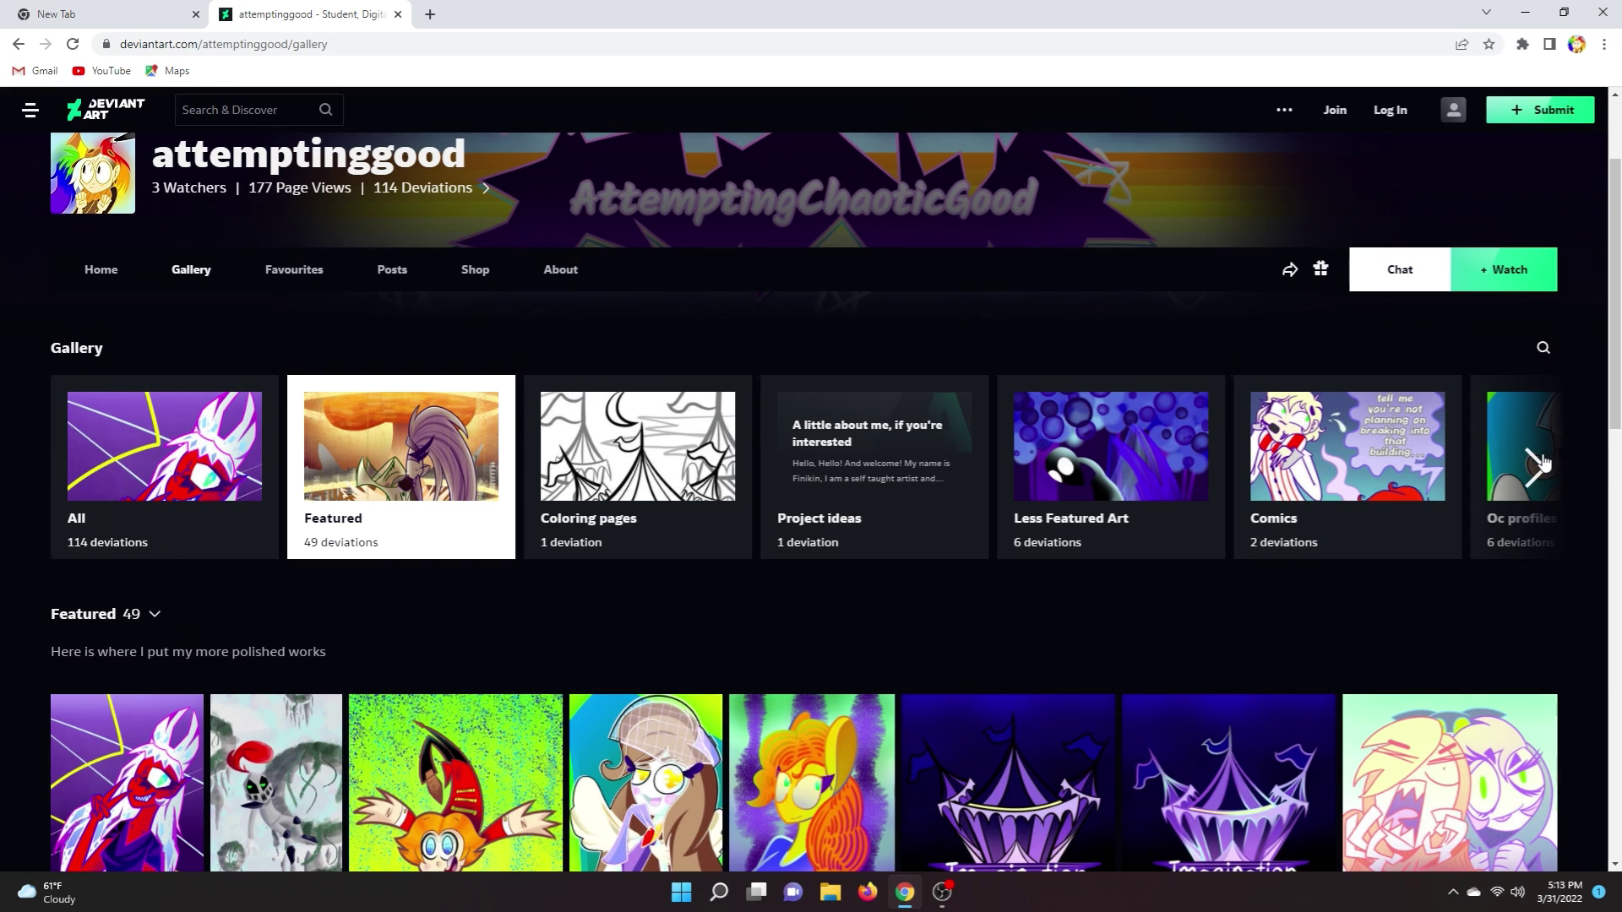
In the DeviantArt gallery, open the Thumbnails folder and view the "Mude in Mado Ville" video thumbnail.
{"action": "left_click", "coordinate": [1548, 463]}
{"action": "left_click", "coordinate": [1547, 463]}
{"action": "left_click", "coordinate": [978, 470]}
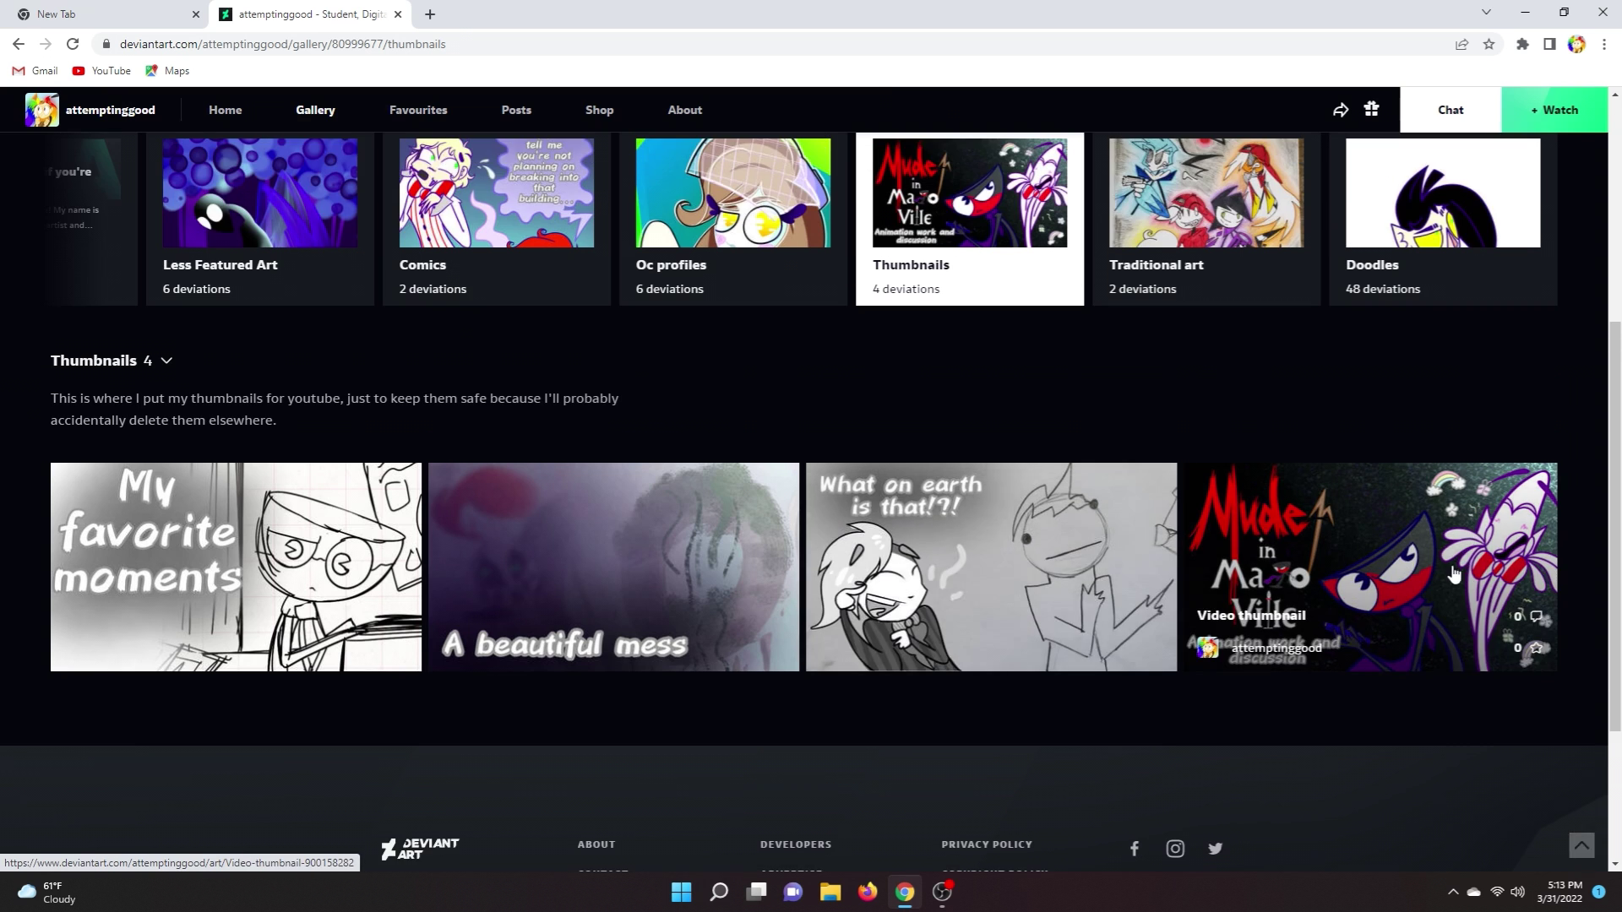
{"action": "left_click", "coordinate": [1420, 505]}
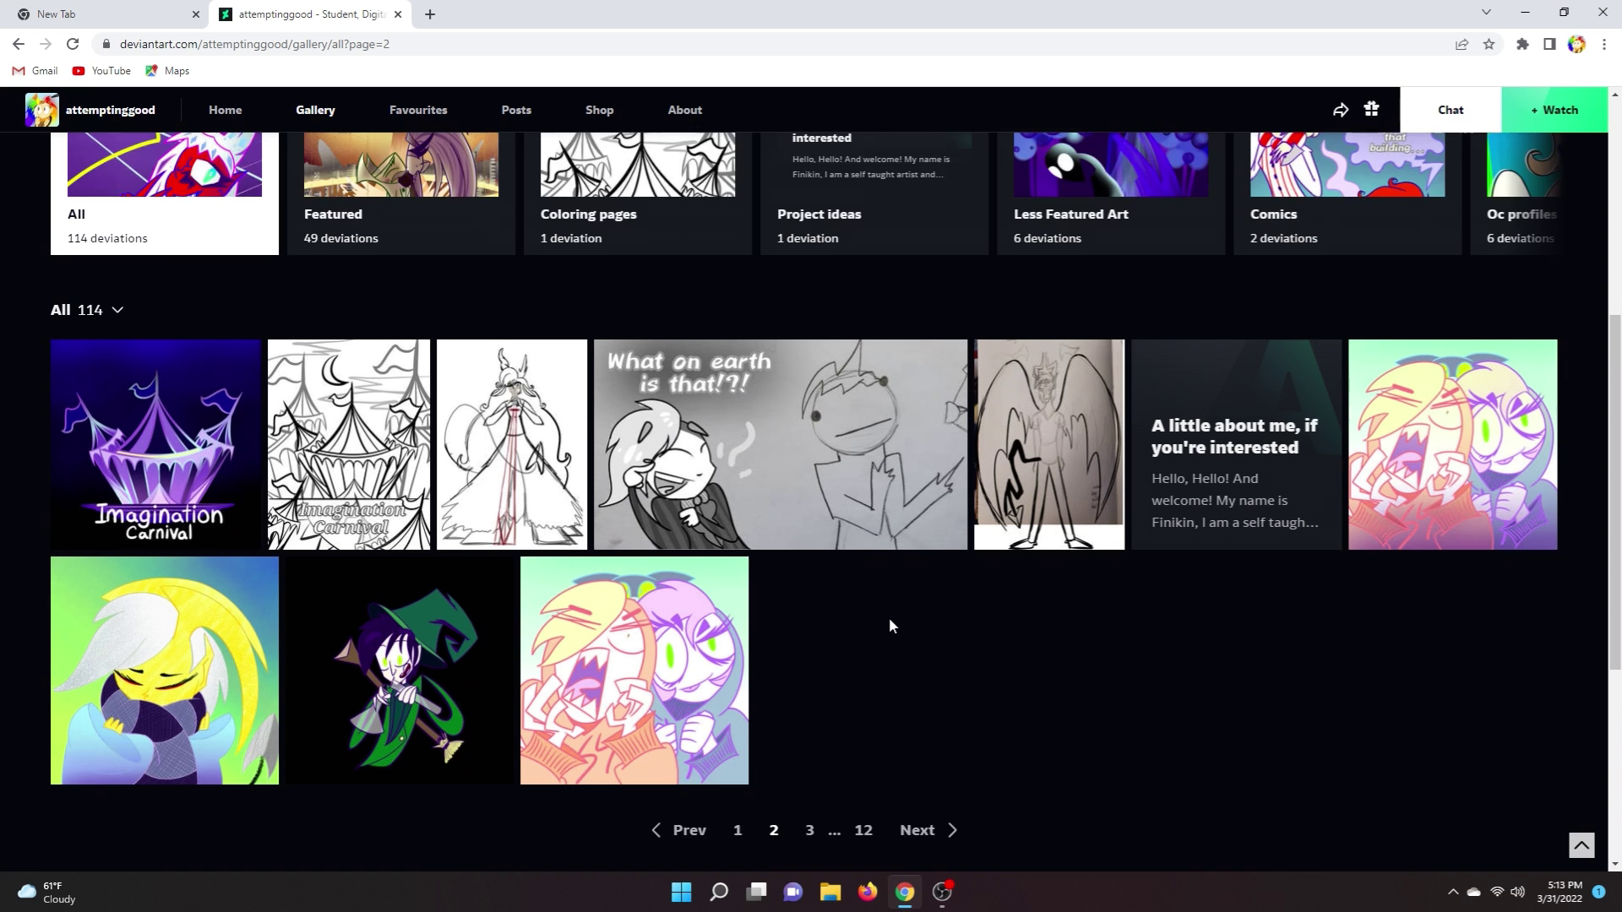
Browse the gallery's full collection of artworks on through page 3.
{"action": "scroll", "coordinate": [890, 619], "scroll_direction": "down", "scroll_amount": 1}
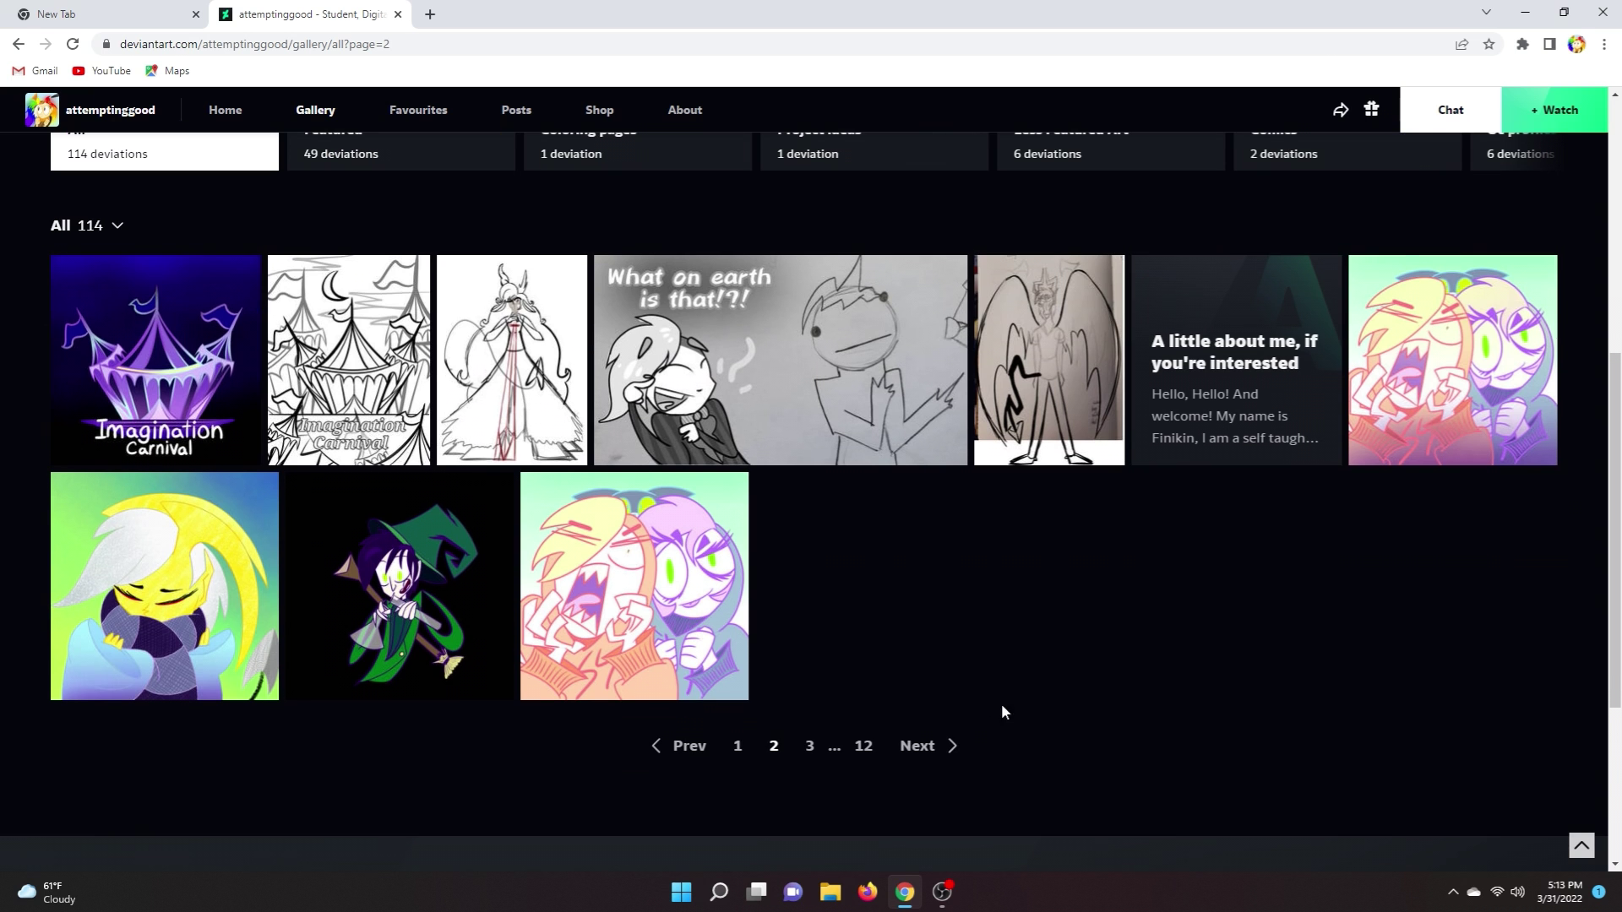
{"action": "left_click", "coordinate": [957, 737]}
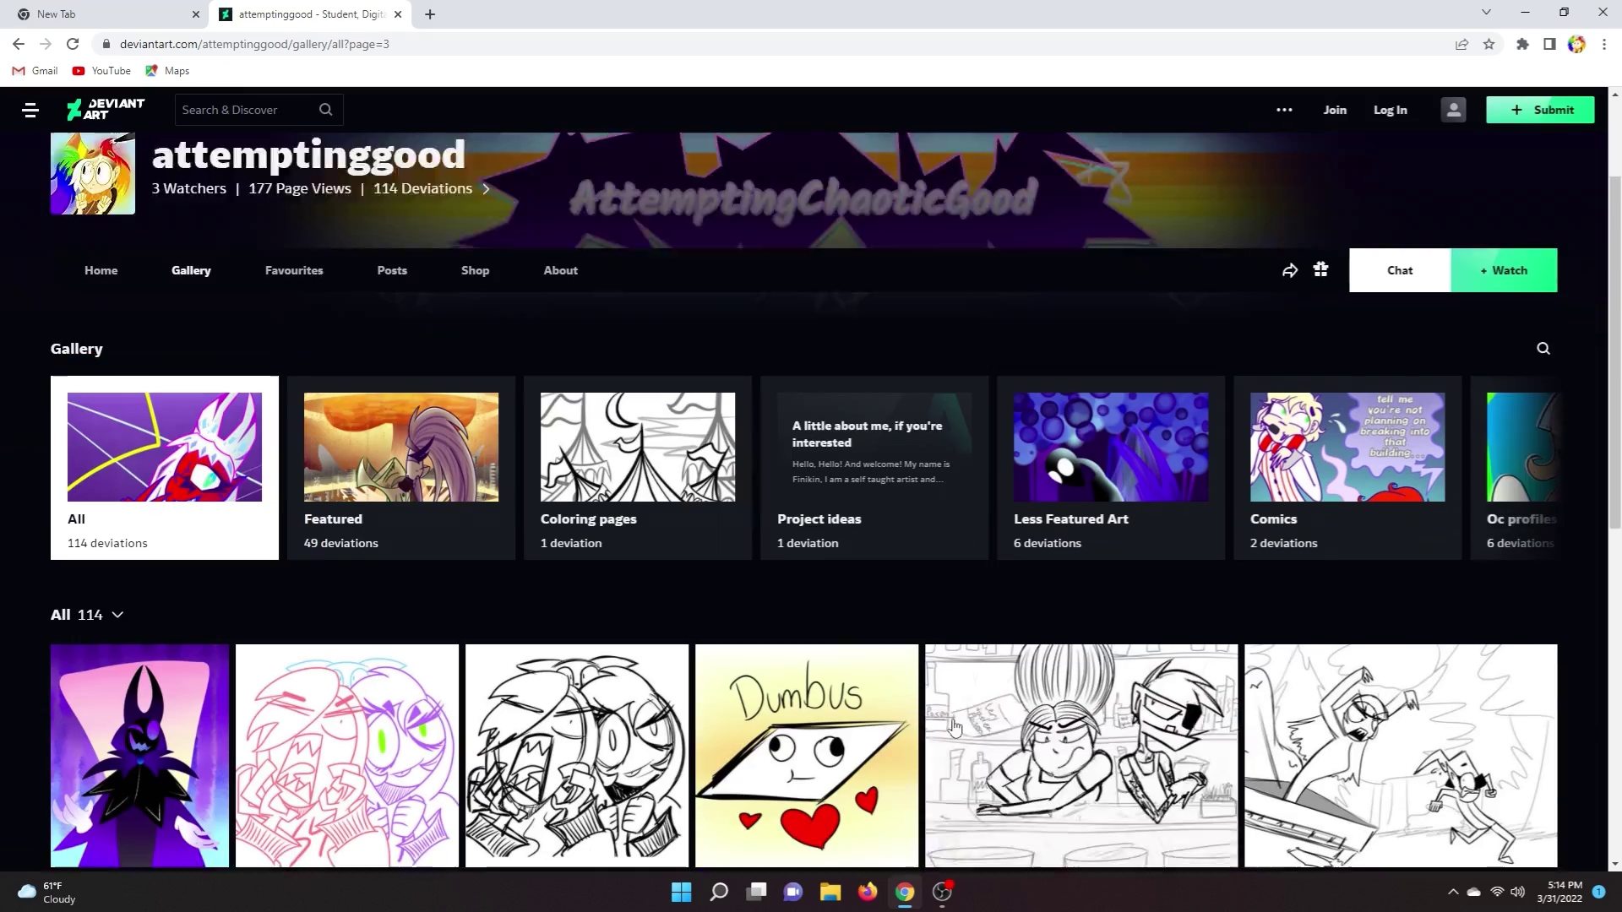
{"action": "scroll", "coordinate": [950, 723], "scroll_direction": "down", "scroll_amount": 4}
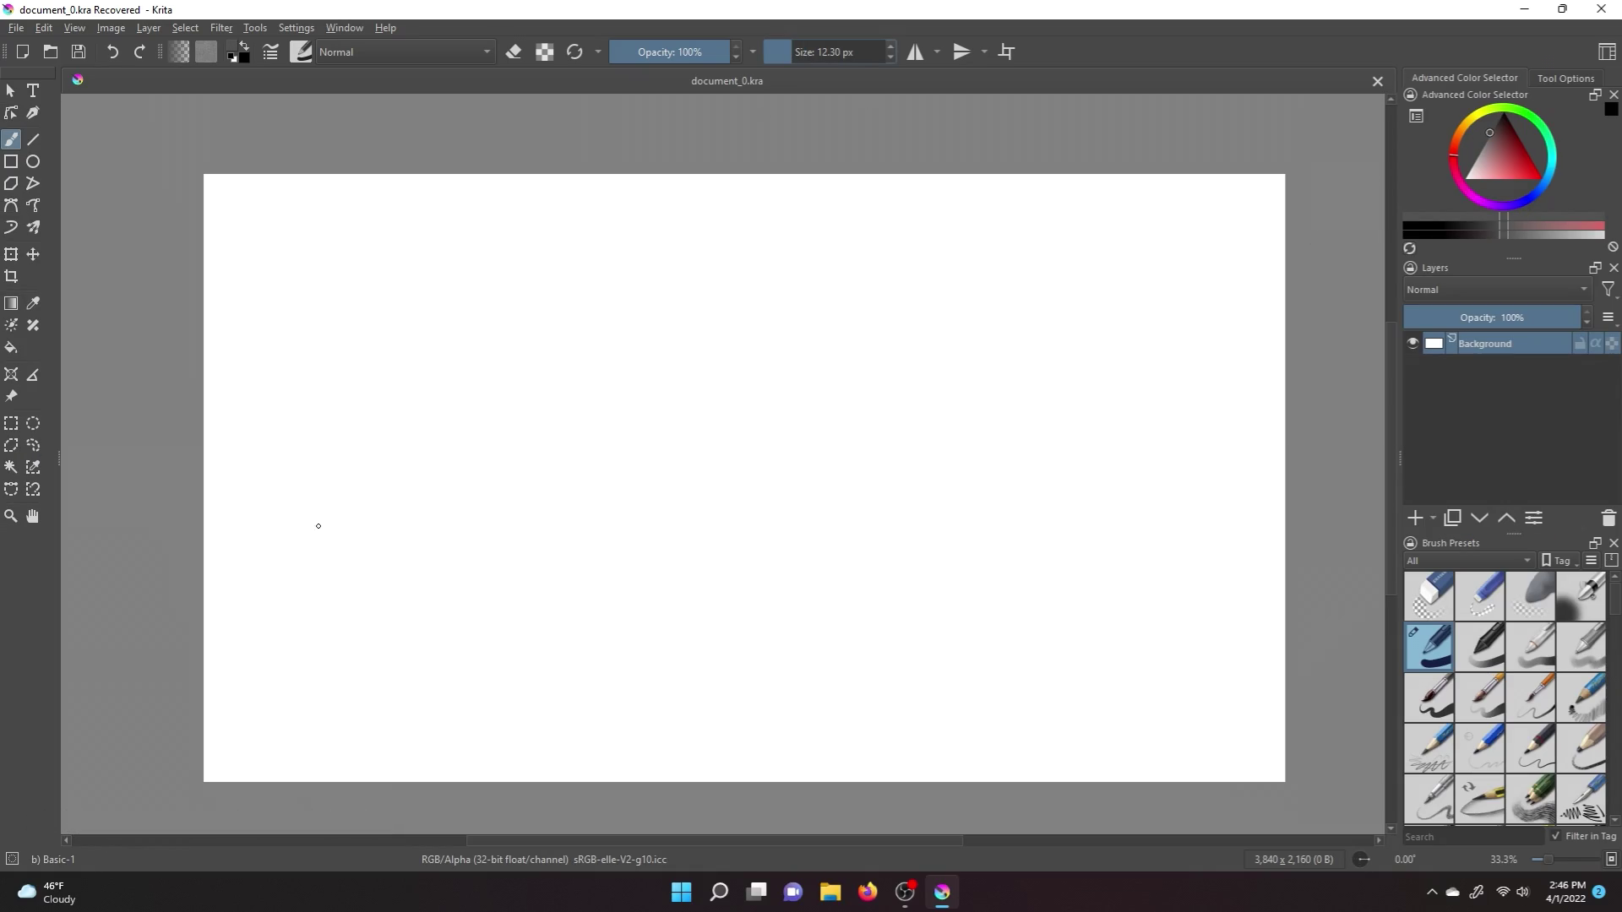
In Krita, sketch a dark grey squinting round head with squiggles beside it, adding an ear and erasing the outline inside it.
{"action": "mouse_move", "coordinate": [332, 496]}
{"action": "left_mouse_down"}
{"action": "mouse_move", "coordinate": [290, 507]}
{"action": "mouse_move", "coordinate": [270, 571]}
{"action": "mouse_move", "coordinate": [405, 570]}
{"action": "left_mouse_up"}
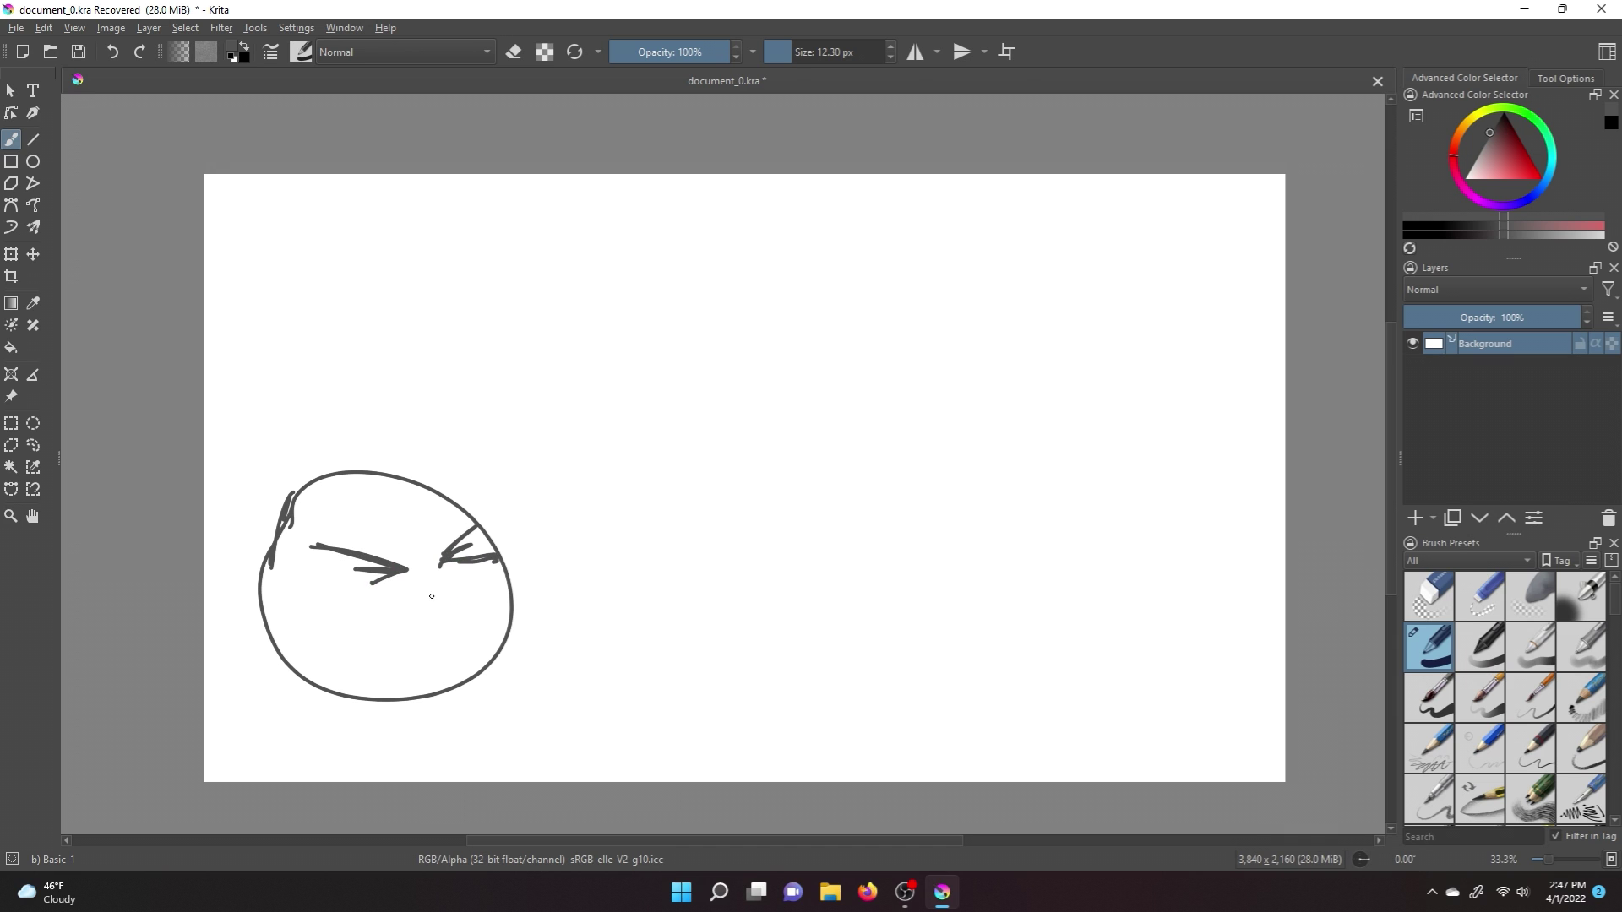
{"action": "left_click_drag", "start_coordinate": [521, 523], "coordinate": [526, 463]}
{"action": "left_click_drag", "start_coordinate": [538, 560], "coordinate": [625, 504]}
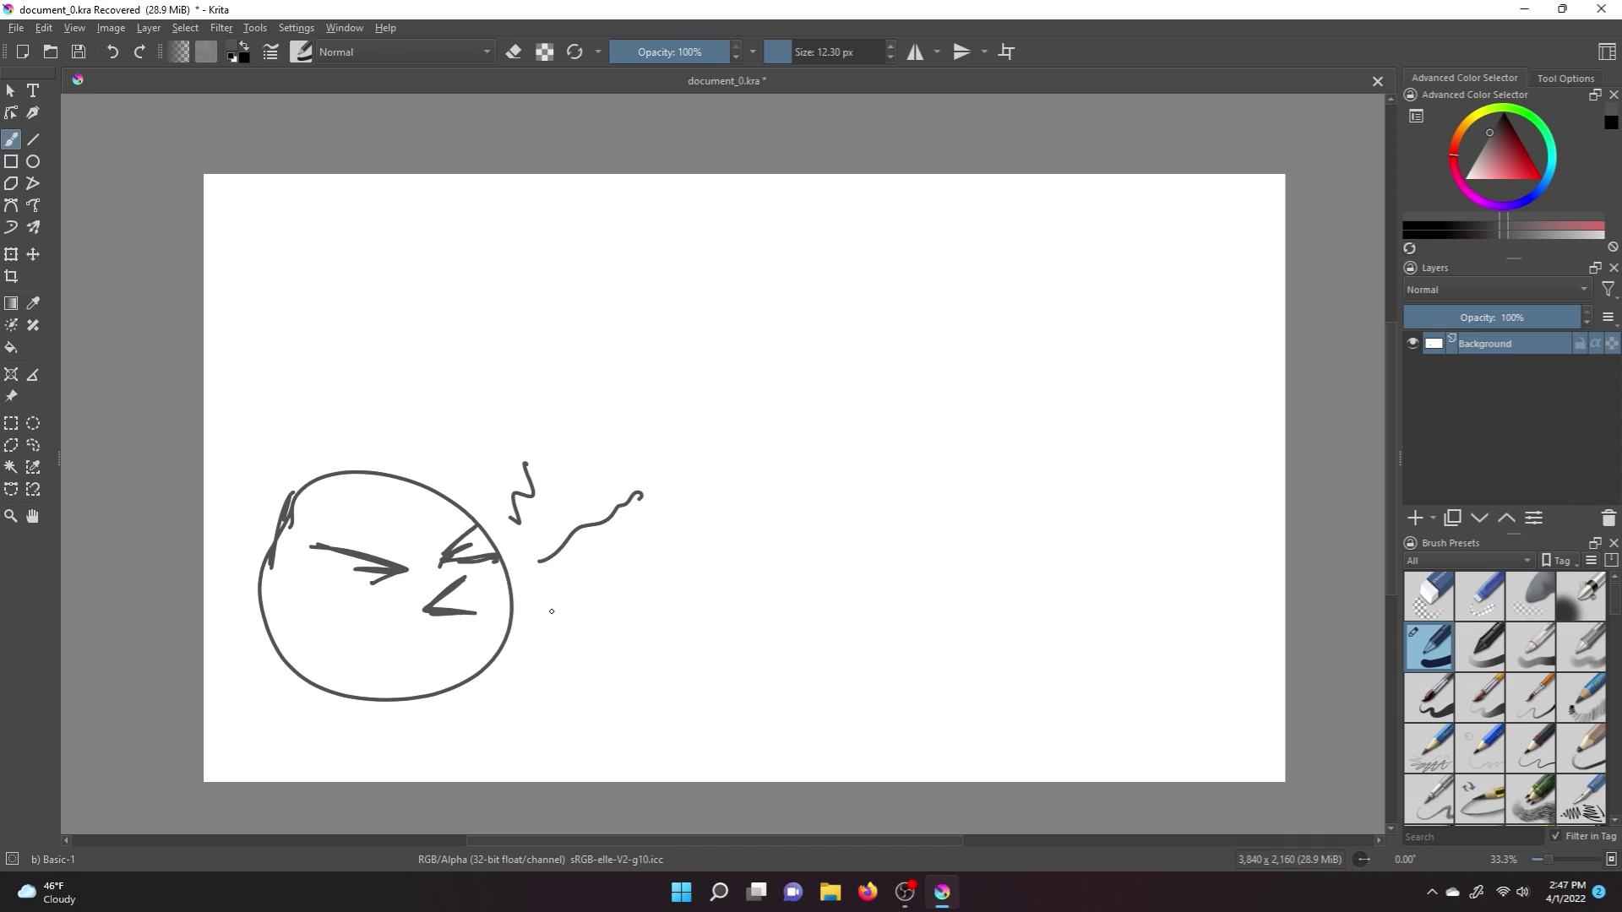
{"action": "mouse_move", "coordinate": [293, 608]}
{"action": "left_mouse_down"}
{"action": "mouse_move", "coordinate": [283, 630]}
{"action": "mouse_move", "coordinate": [259, 614]}
{"action": "left_mouse_up"}
{"action": "left_click", "coordinate": [513, 54]}
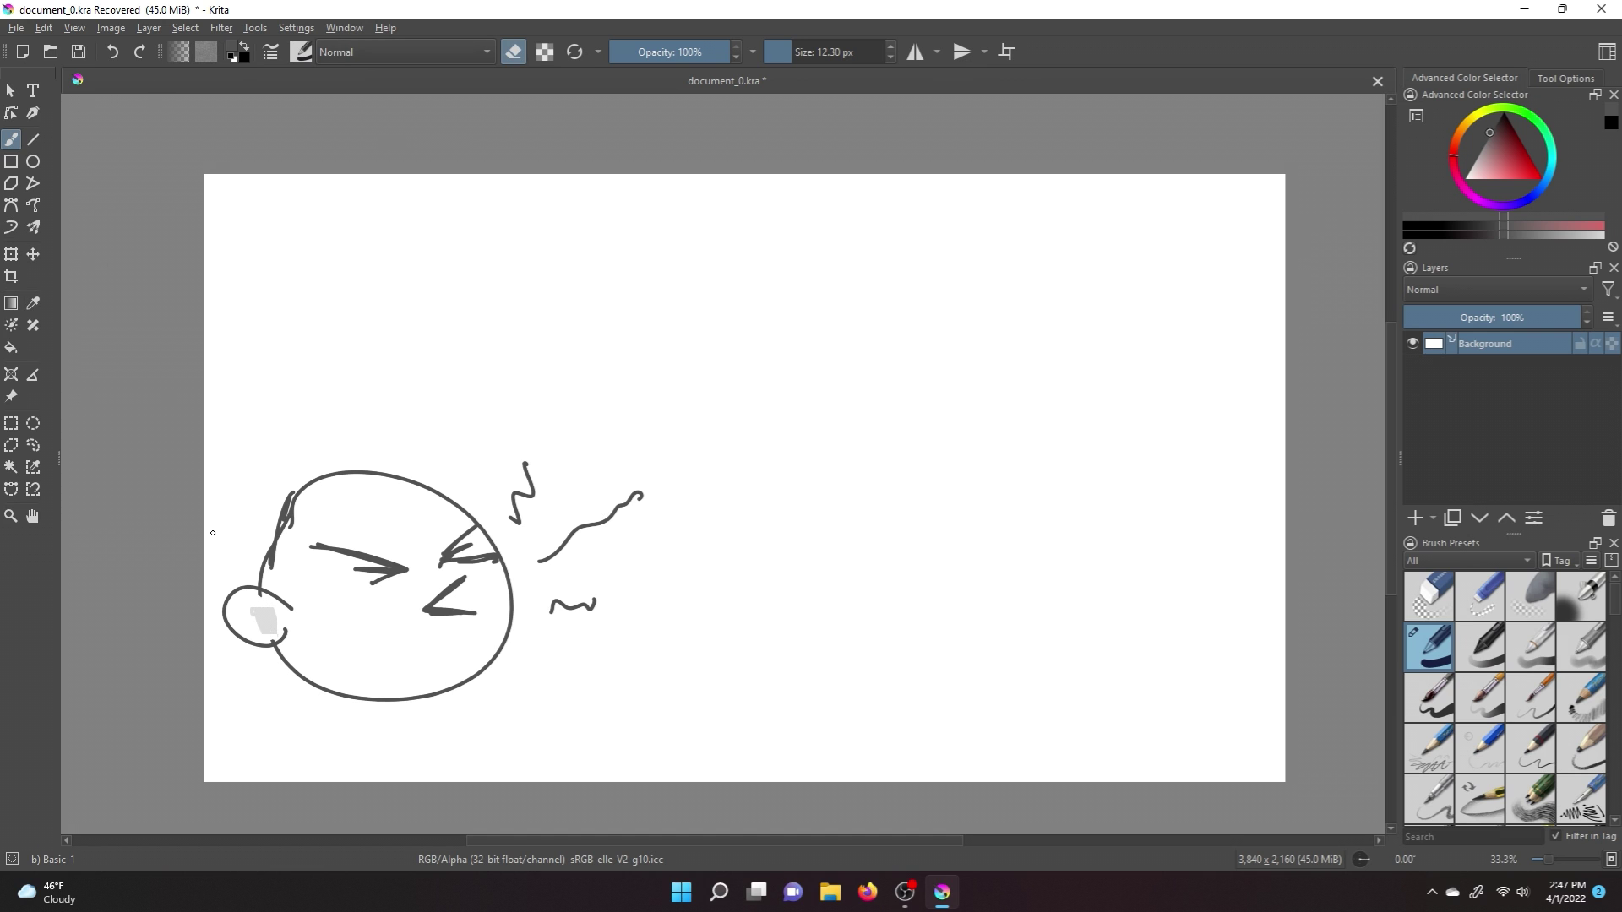
Turn off eraser mode and scribble golden-yellow shading across the round head and its ear-shaped bump.
{"action": "left_click", "coordinate": [1459, 129]}
{"action": "key", "text": "e"}
{"action": "left_click", "coordinate": [1516, 179]}
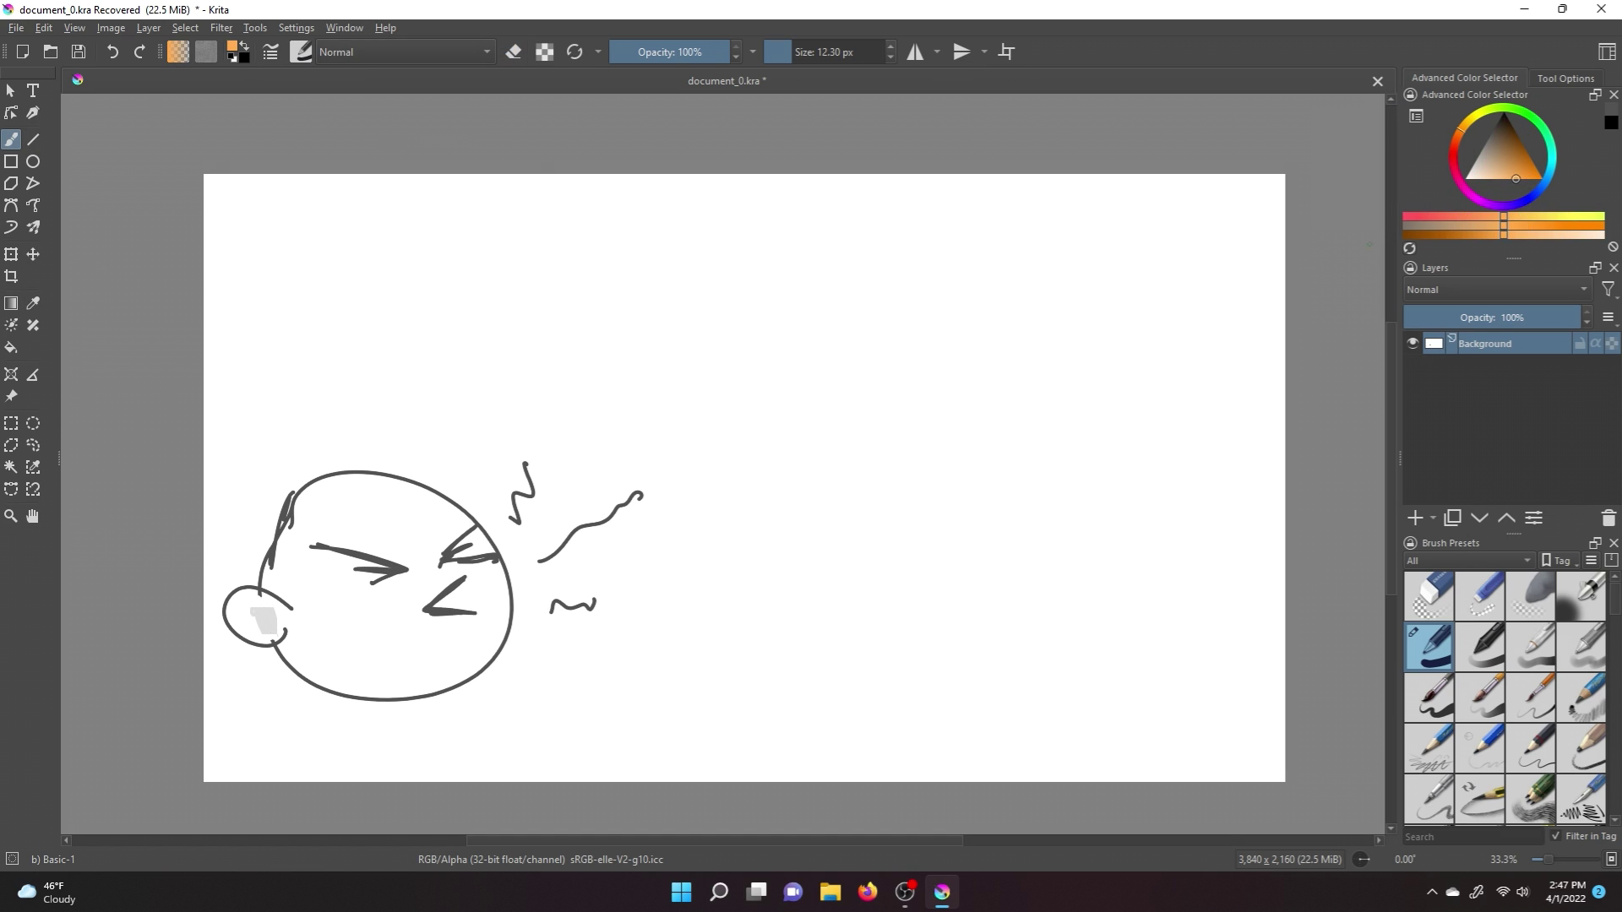
{"action": "left_click_drag", "start_coordinate": [1513, 177], "coordinate": [1544, 195]}
{"action": "left_click", "coordinate": [1467, 120]}
{"action": "mouse_move", "coordinate": [494, 614]}
{"action": "left_mouse_down"}
{"action": "mouse_move", "coordinate": [475, 660]}
{"action": "mouse_move", "coordinate": [411, 685]}
{"action": "left_mouse_up"}
{"action": "mouse_move", "coordinate": [423, 626]}
{"action": "left_mouse_down"}
{"action": "mouse_move", "coordinate": [243, 609]}
{"action": "mouse_move", "coordinate": [320, 507]}
{"action": "mouse_move", "coordinate": [423, 515]}
{"action": "mouse_move", "coordinate": [355, 596]}
{"action": "mouse_move", "coordinate": [338, 528]}
{"action": "mouse_move", "coordinate": [428, 563]}
{"action": "mouse_move", "coordinate": [402, 497]}
{"action": "left_mouse_up"}
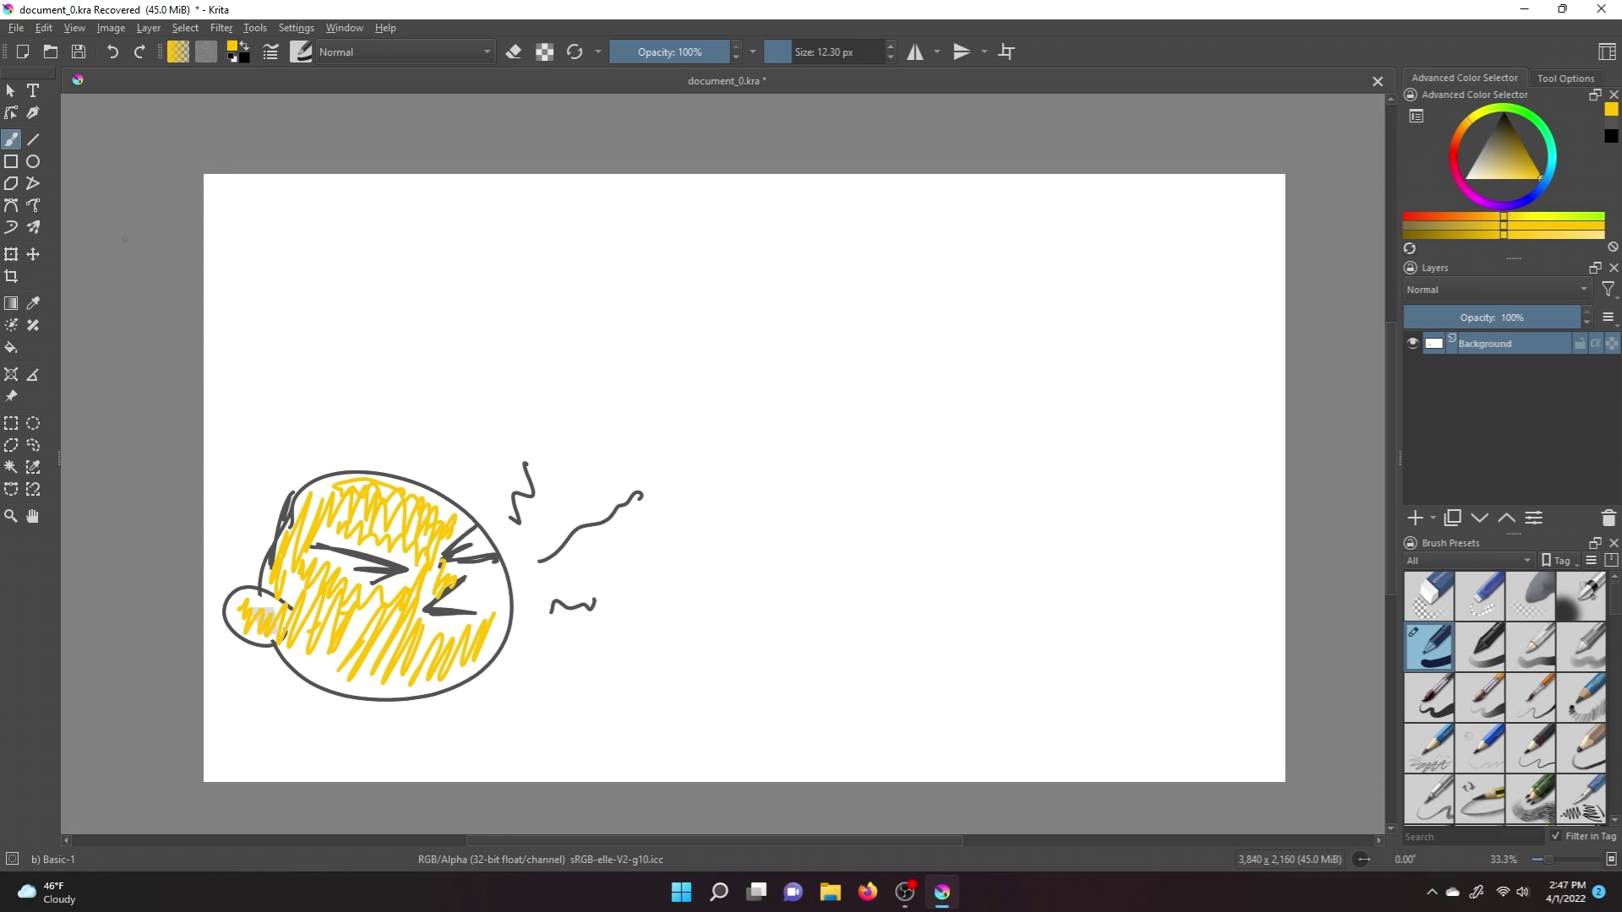
{"action": "left_click_drag", "start_coordinate": [477, 572], "coordinate": [477, 587]}
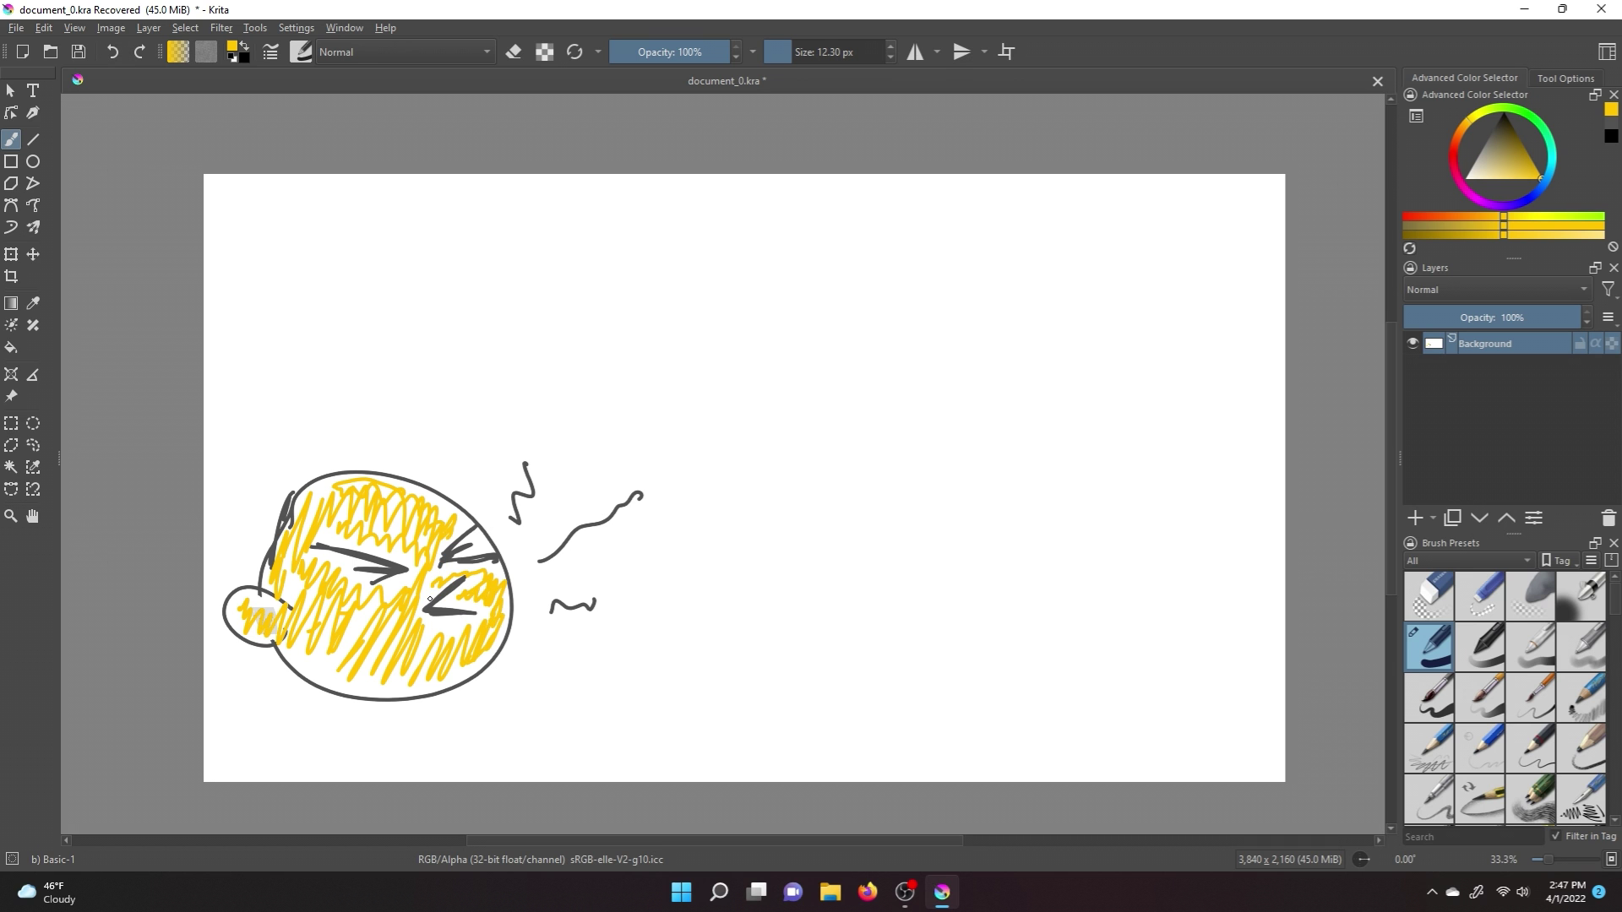
{"action": "left_click_drag", "start_coordinate": [418, 685], "coordinate": [292, 646]}
Paint a solid red two-lobed comb above the head and add black bird feet beneath it.
{"action": "left_click", "coordinate": [1455, 147]}
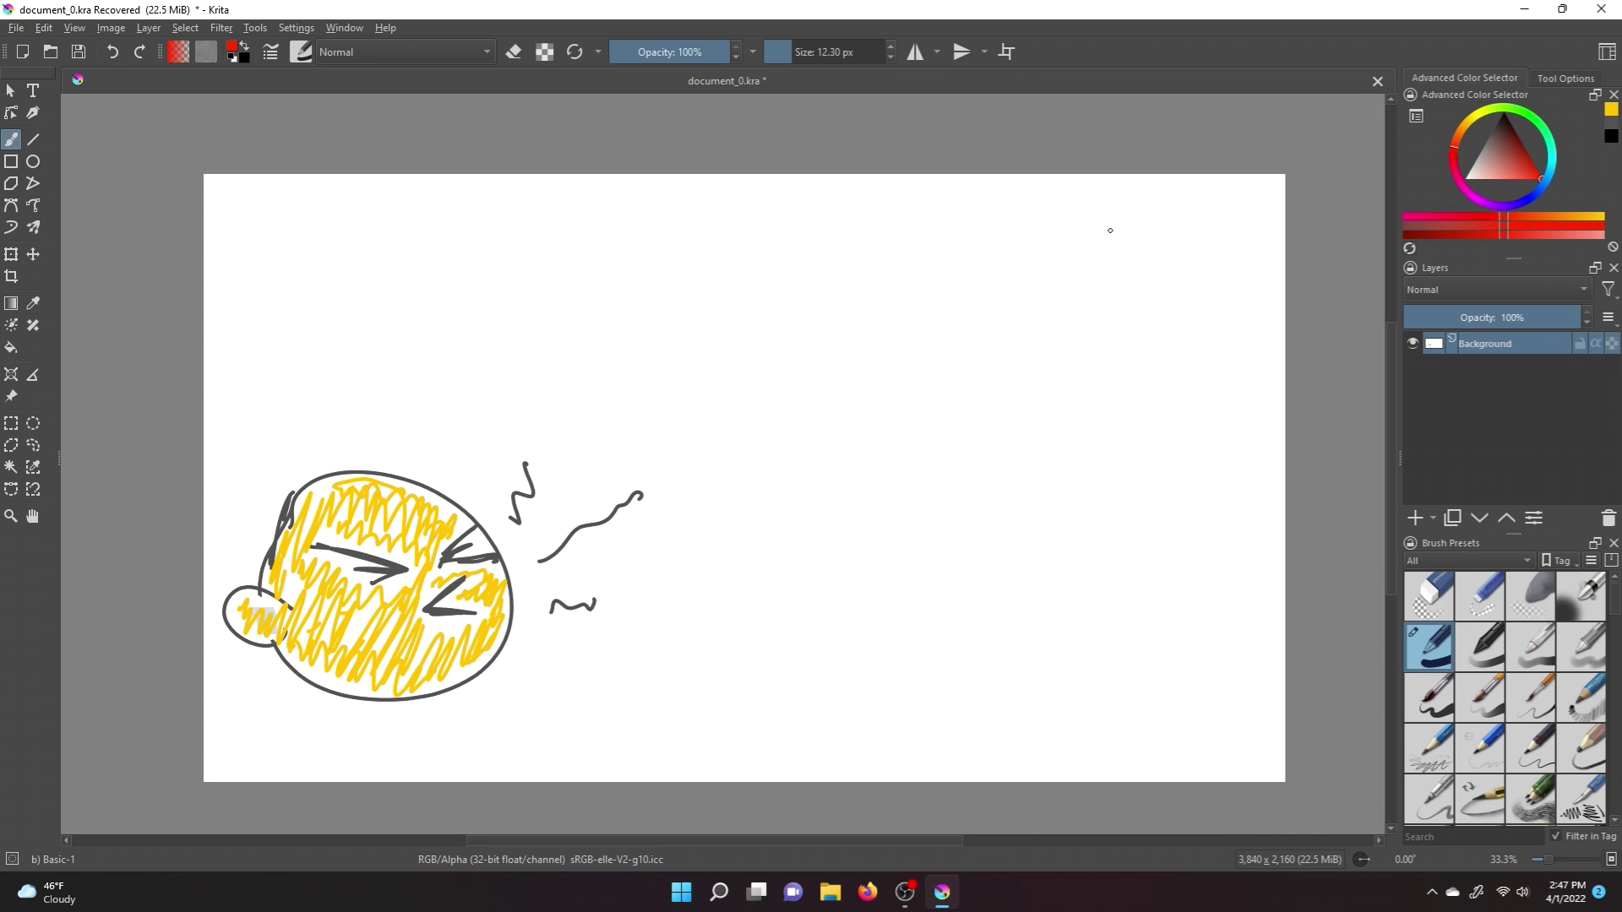
{"action": "mouse_move", "coordinate": [351, 463]}
{"action": "left_mouse_down"}
{"action": "mouse_move", "coordinate": [332, 355]}
{"action": "mouse_move", "coordinate": [369, 446]}
{"action": "left_mouse_up"}
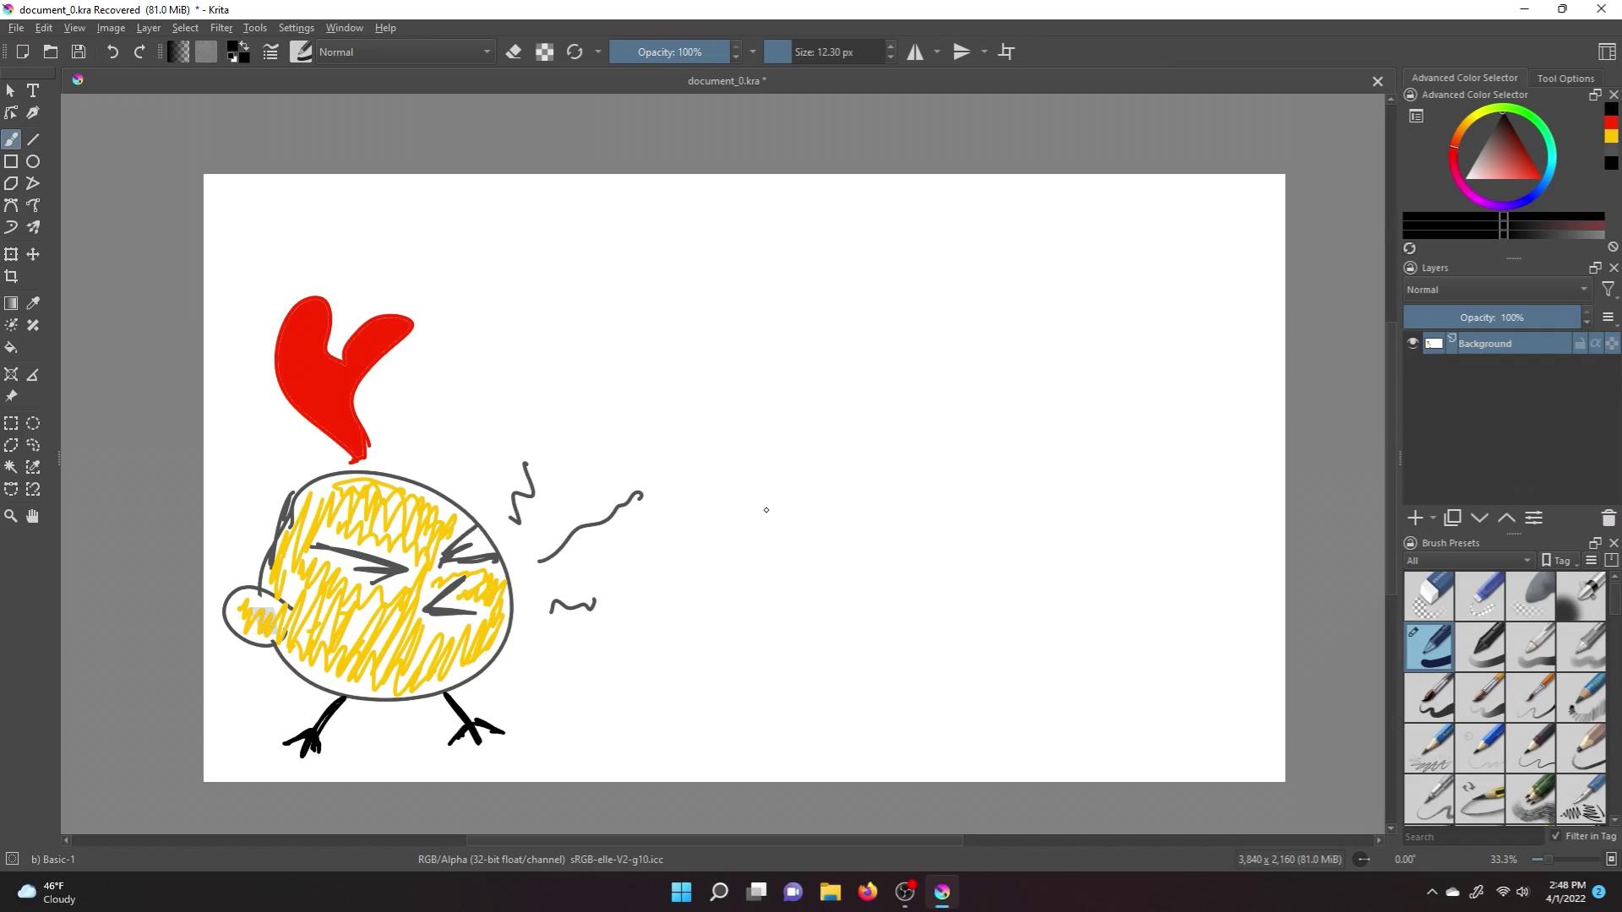
Draw dark grey music notes around the squiggles beside the yellow bird.
{"action": "left_click", "coordinate": [1491, 129]}
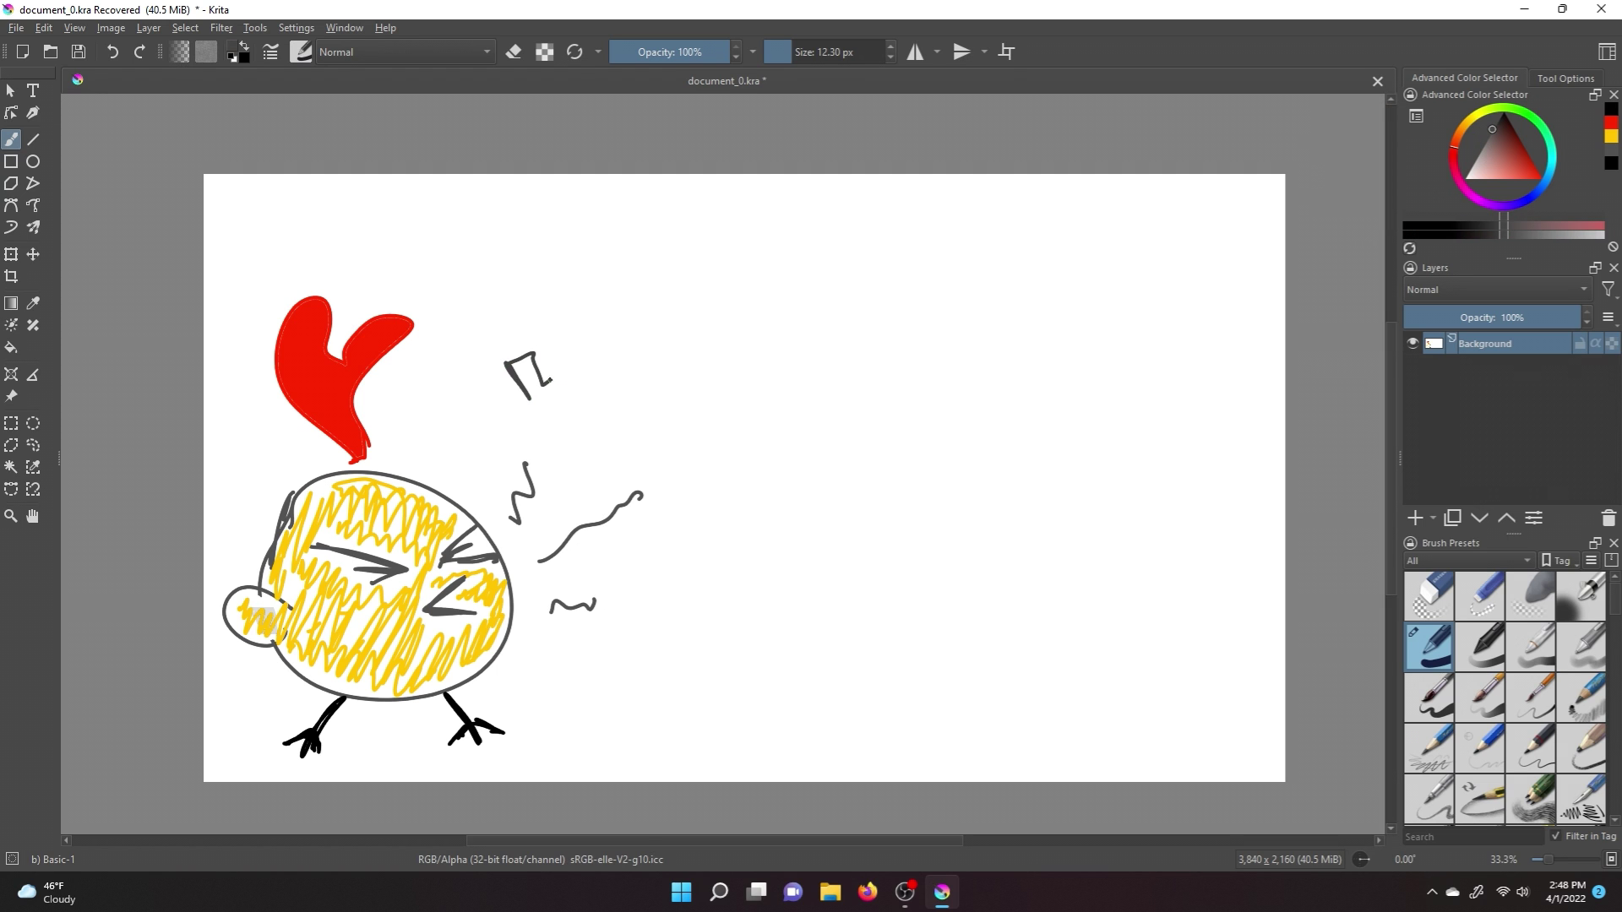
{"action": "left_click_drag", "start_coordinate": [549, 381], "coordinate": [530, 404]}
{"action": "left_click_drag", "start_coordinate": [628, 431], "coordinate": [630, 479]}
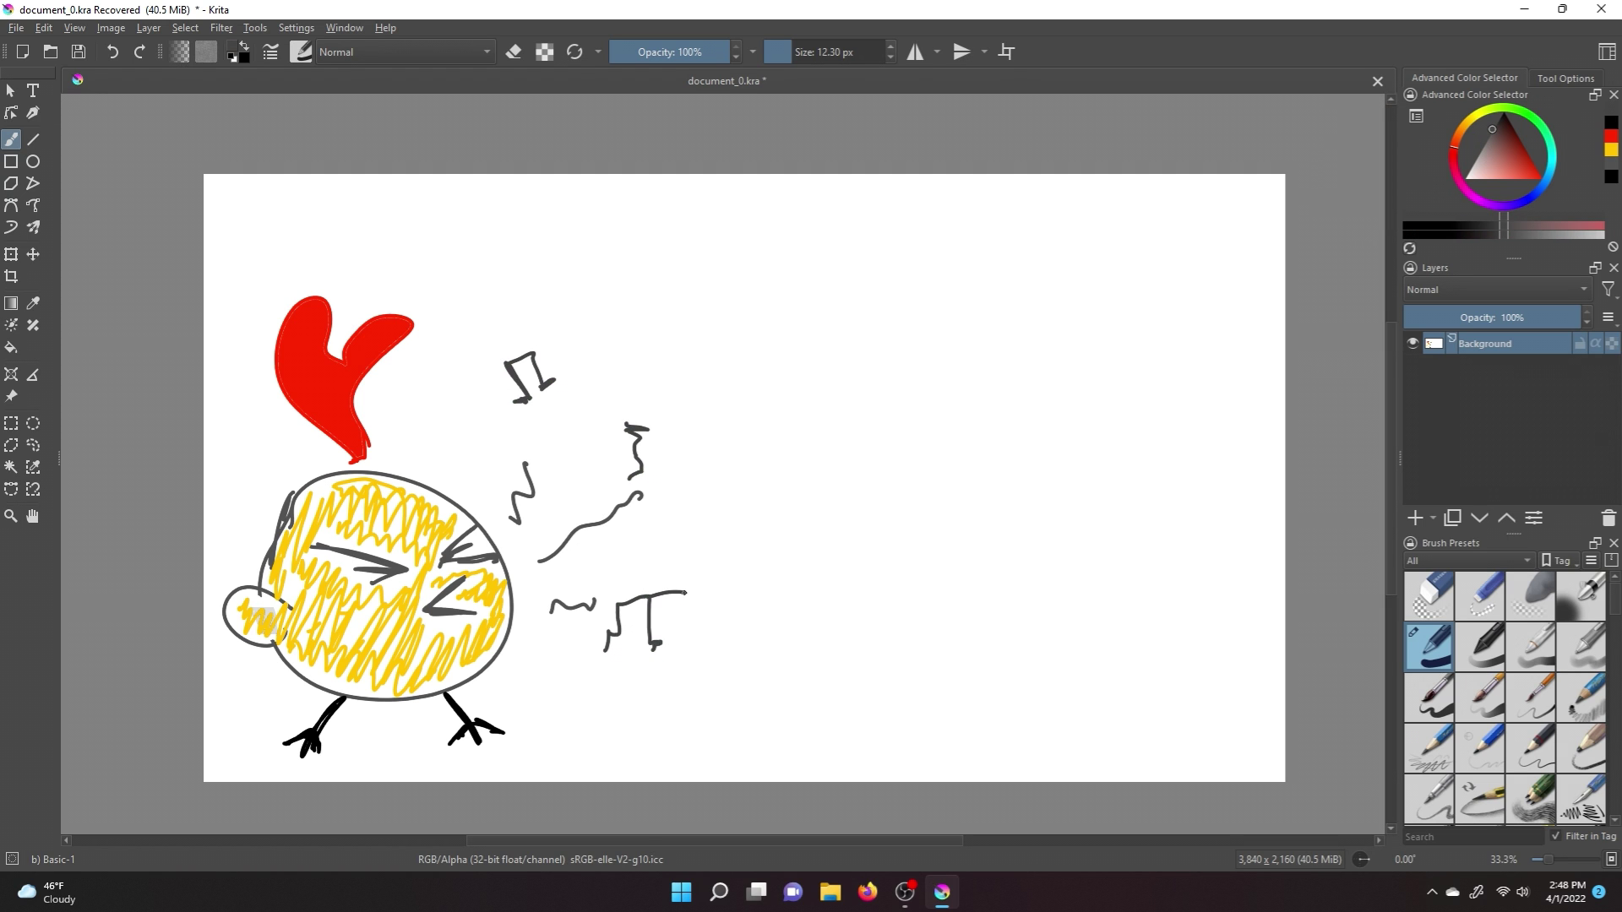
{"action": "left_click_drag", "start_coordinate": [621, 604], "coordinate": [709, 635]}
Sketch a grey guitar in the upper right half of the canvas, with tuning pegs, a sound hole and strings.
{"action": "left_click", "coordinate": [1485, 140]}
{"action": "mouse_move", "coordinate": [1025, 391]}
{"action": "left_mouse_down"}
{"action": "mouse_move", "coordinate": [928, 427]}
{"action": "mouse_move", "coordinate": [1048, 582]}
{"action": "mouse_move", "coordinate": [1044, 490]}
{"action": "mouse_move", "coordinate": [1045, 595]}
{"action": "left_mouse_up"}
{"action": "left_click_drag", "start_coordinate": [1005, 512], "coordinate": [993, 545]}
{"action": "mouse_move", "coordinate": [1002, 383]}
{"action": "left_mouse_down"}
{"action": "mouse_move", "coordinate": [1022, 269]}
{"action": "mouse_move", "coordinate": [1007, 395]}
{"action": "left_mouse_up"}
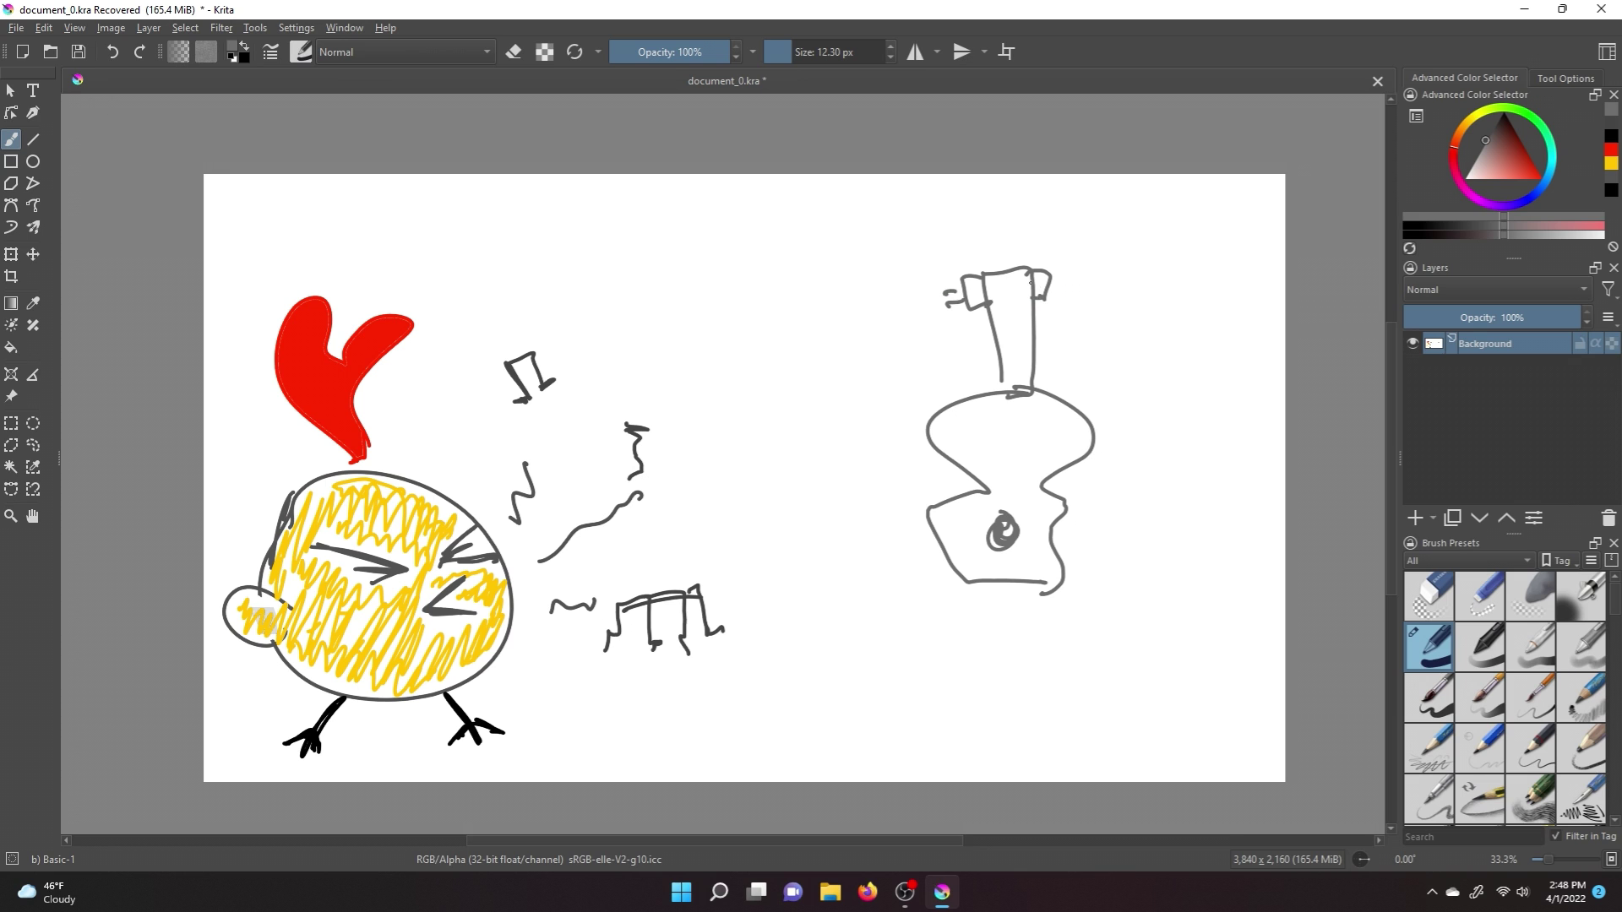
{"action": "left_click_drag", "start_coordinate": [1007, 319], "coordinate": [1005, 516]}
{"action": "left_click_drag", "start_coordinate": [1019, 305], "coordinate": [1012, 517]}
{"action": "left_click_drag", "start_coordinate": [997, 316], "coordinate": [1026, 559]}
Sketch a grey saxophone with a shaded bell and a slanted flute below the guitar.
{"action": "mouse_move", "coordinate": [794, 537]}
{"action": "left_mouse_down"}
{"action": "mouse_move", "coordinate": [862, 677]}
{"action": "mouse_move", "coordinate": [807, 694]}
{"action": "mouse_move", "coordinate": [878, 642]}
{"action": "mouse_move", "coordinate": [784, 526]}
{"action": "mouse_move", "coordinate": [793, 545]}
{"action": "left_mouse_up"}
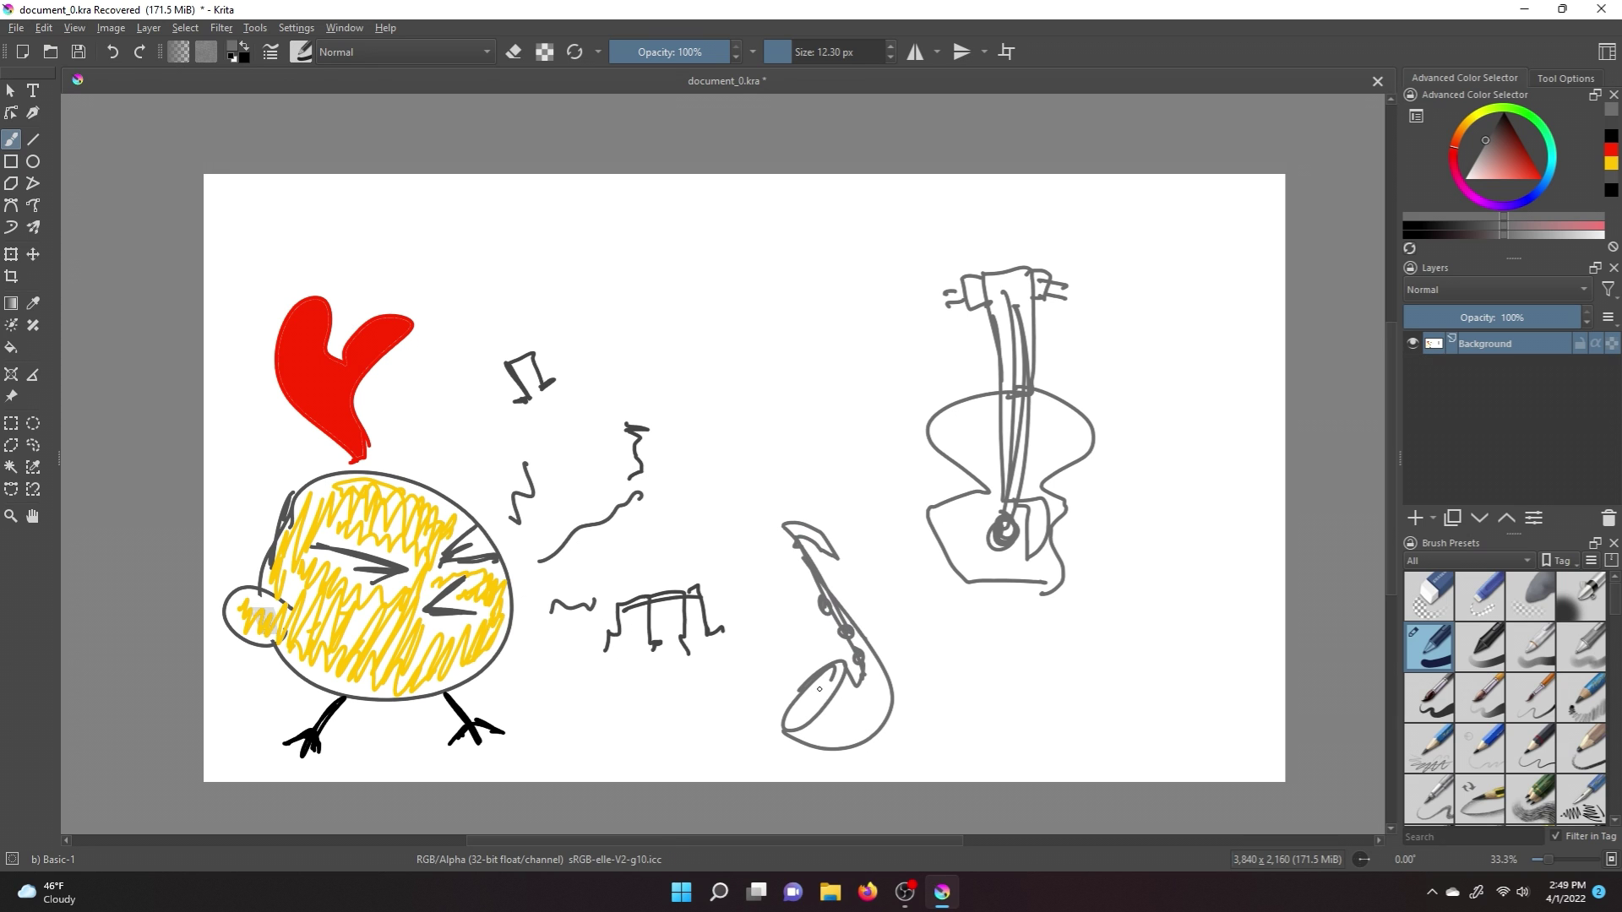
{"action": "mouse_move", "coordinate": [809, 701]}
{"action": "left_mouse_down"}
{"action": "mouse_move", "coordinate": [836, 672]}
{"action": "mouse_move", "coordinate": [786, 696]}
{"action": "left_mouse_up"}
{"action": "left_click_drag", "start_coordinate": [1201, 556], "coordinate": [1042, 719]}
{"action": "left_click_drag", "start_coordinate": [1214, 558], "coordinate": [1059, 711]}
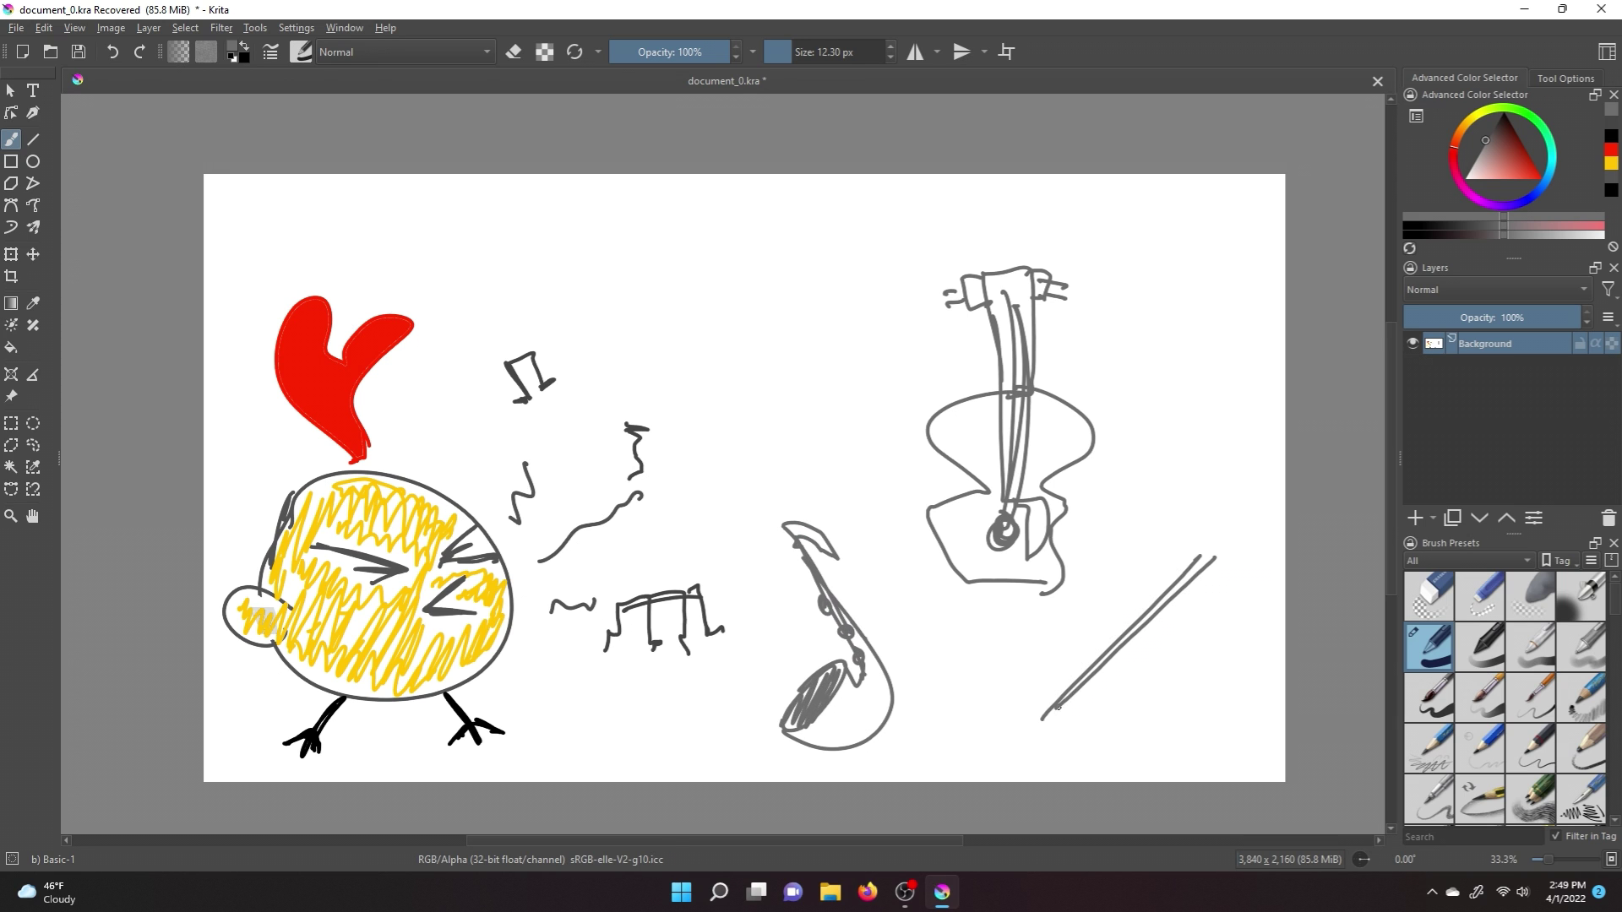
{"action": "left_click_drag", "start_coordinate": [1153, 612], "coordinate": [1063, 708]}
{"action": "left_click_drag", "start_coordinate": [1045, 712], "coordinate": [1058, 718]}
Add small grey music notes around the guitar and flute, undoing and redrawing the beamed group beside the guitar's neck.
{"action": "left_click_drag", "start_coordinate": [1041, 655], "coordinate": [1021, 661]}
{"action": "mouse_move", "coordinate": [859, 335]}
{"action": "left_mouse_down"}
{"action": "mouse_move", "coordinate": [831, 407]}
{"action": "mouse_move", "coordinate": [897, 330]}
{"action": "left_mouse_up"}
{"action": "left_click", "coordinate": [112, 51]}
{"action": "left_click_drag", "start_coordinate": [863, 340], "coordinate": [867, 368]}
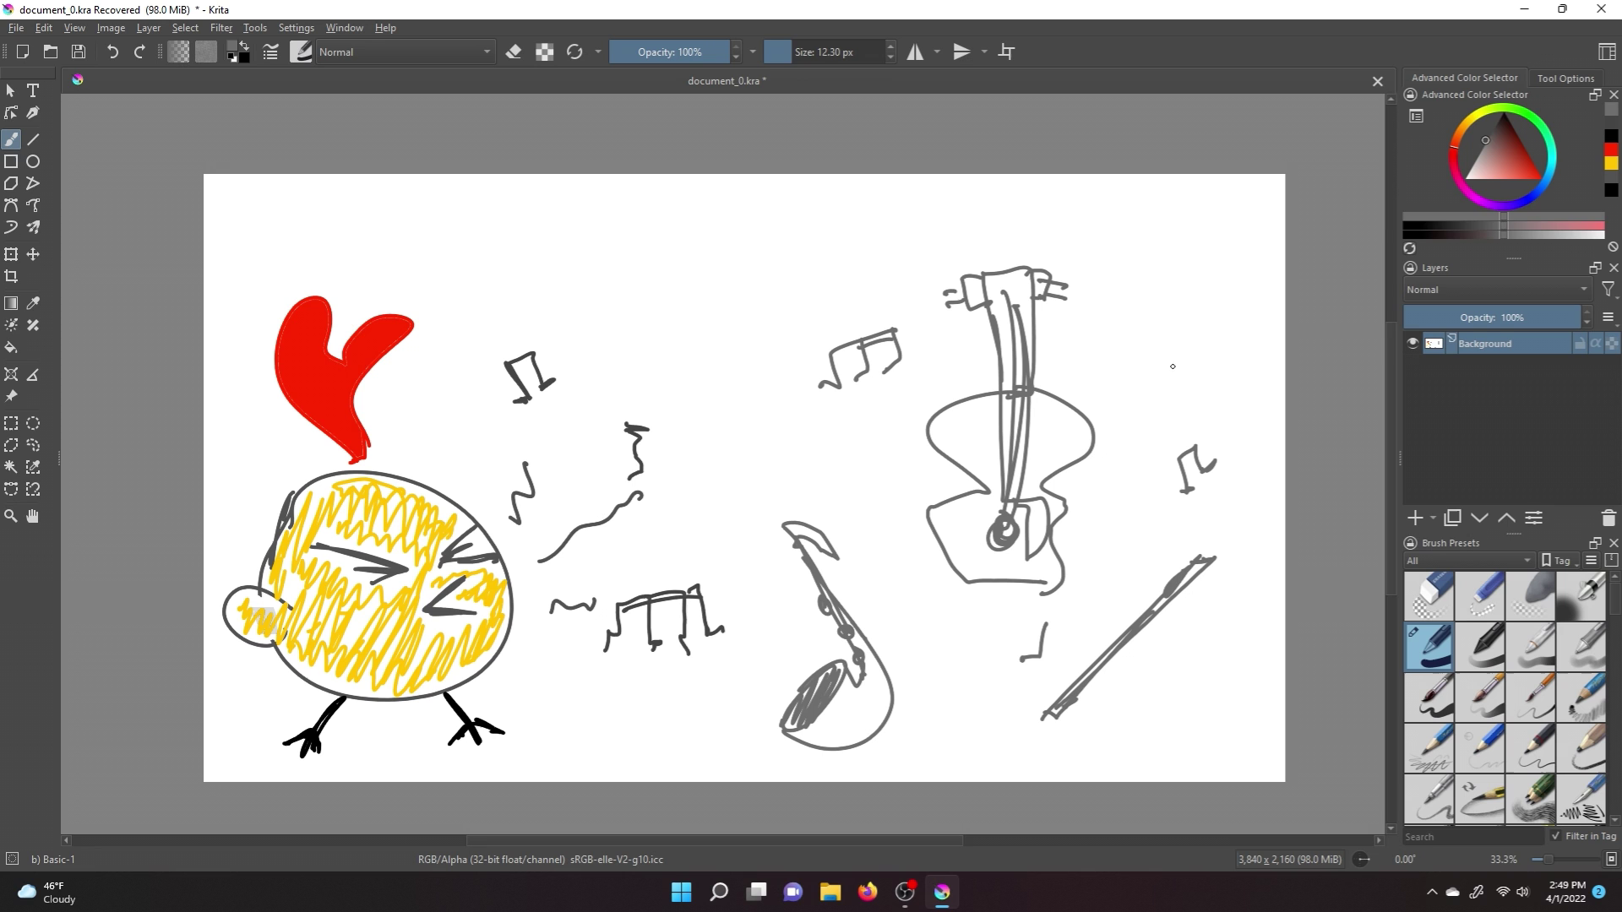
Write "Theme" and a second word starting with "S" in large black lettering across the drawing, using a 53.86 px brush.
{"action": "left_click", "coordinate": [1611, 136]}
{"action": "left_click", "coordinate": [808, 51]}
{"action": "left_click_drag", "start_coordinate": [618, 259], "coordinate": [570, 364]}
{"action": "left_click_drag", "start_coordinate": [514, 273], "coordinate": [687, 242]}
{"action": "left_click", "coordinate": [113, 51]}
{"action": "left_click", "coordinate": [112, 51]}
{"action": "left_click_drag", "start_coordinate": [584, 252], "coordinate": [621, 365]}
{"action": "mouse_move", "coordinate": [658, 222]}
{"action": "left_mouse_down"}
{"action": "mouse_move", "coordinate": [492, 269]}
{"action": "mouse_move", "coordinate": [1010, 279]}
{"action": "left_mouse_up"}
{"action": "left_click_drag", "start_coordinate": [769, 435], "coordinate": [722, 509]}
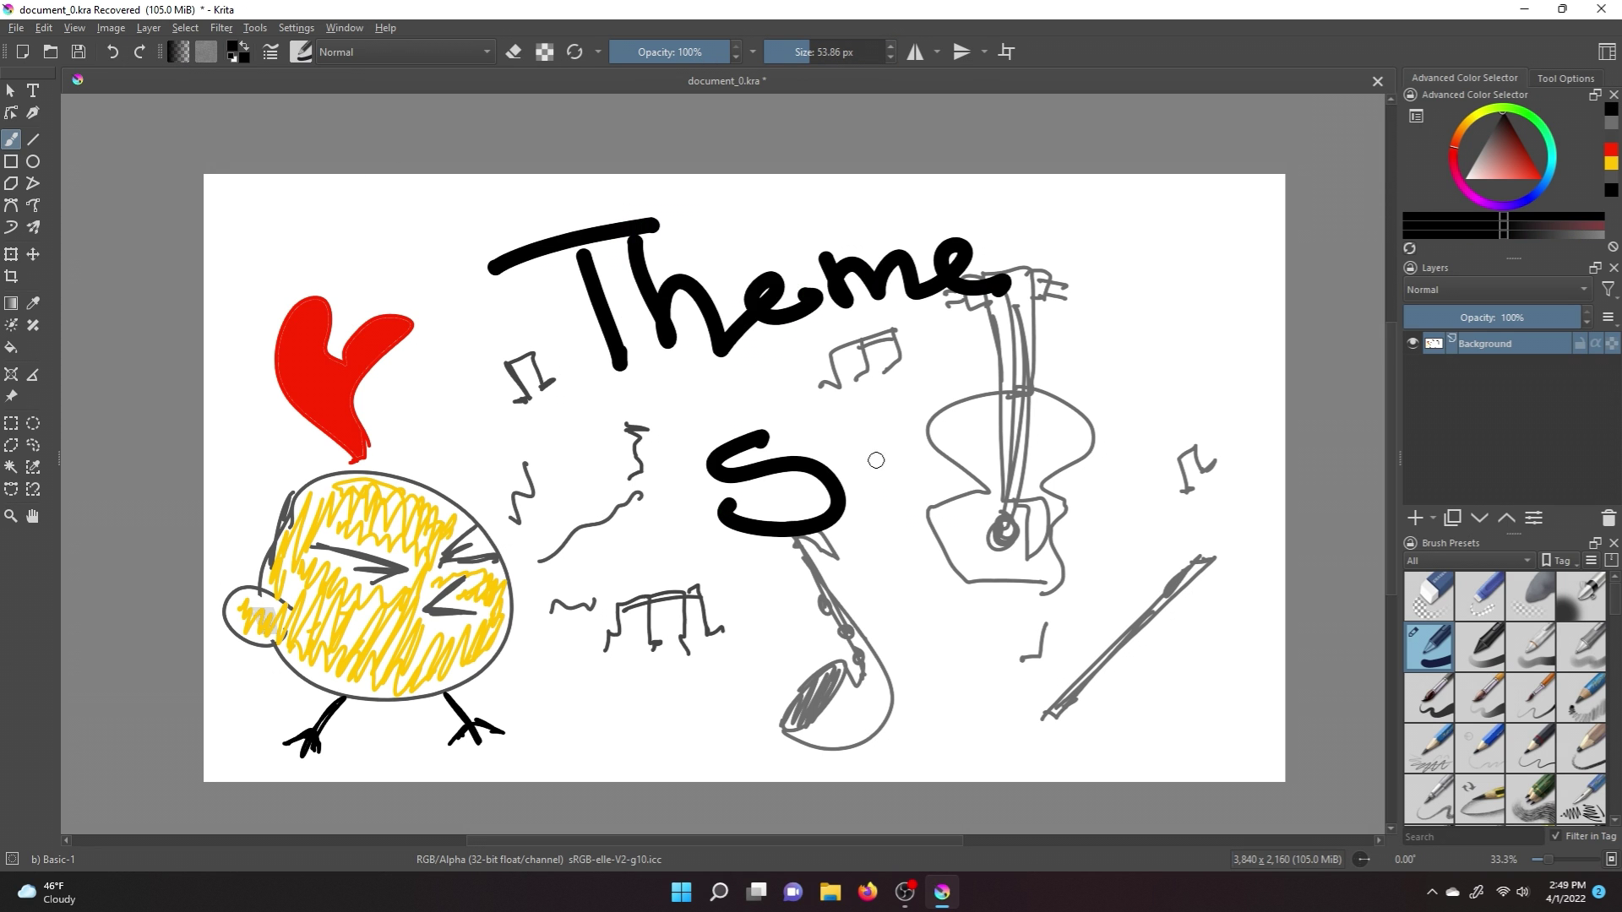
{"action": "left_click_drag", "start_coordinate": [882, 474], "coordinate": [998, 511]}
{"action": "left_click_drag", "start_coordinate": [1062, 460], "coordinate": [1120, 470]}
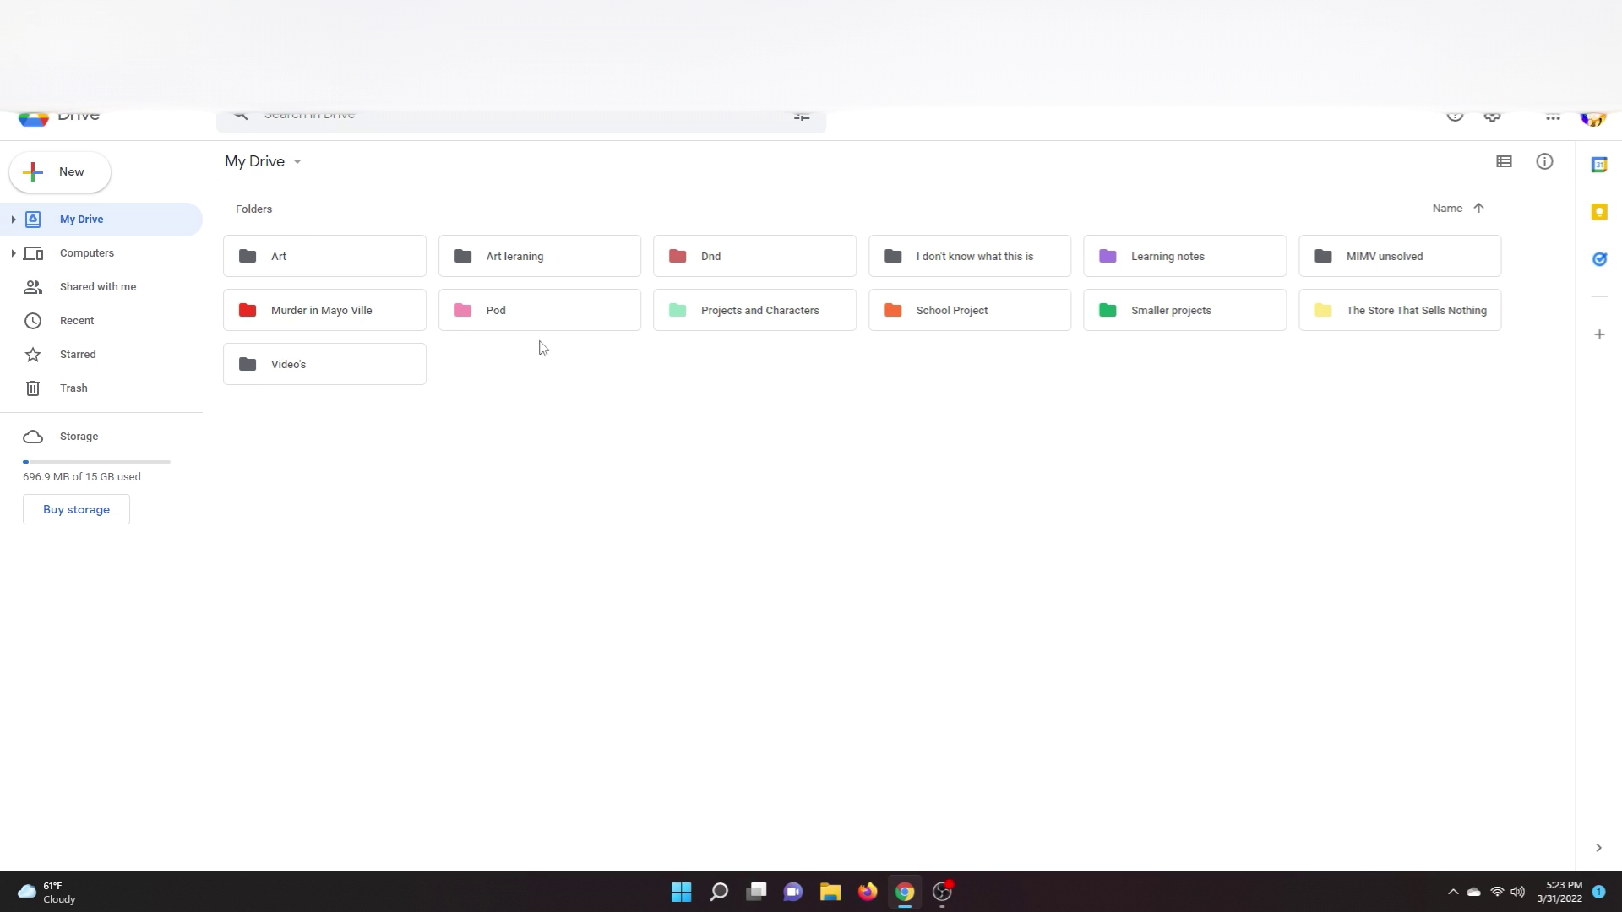
In Google Drive, open the Murder in Mayo Ville folder and look through its script documents.
{"action": "double_click", "coordinate": [342, 310]}
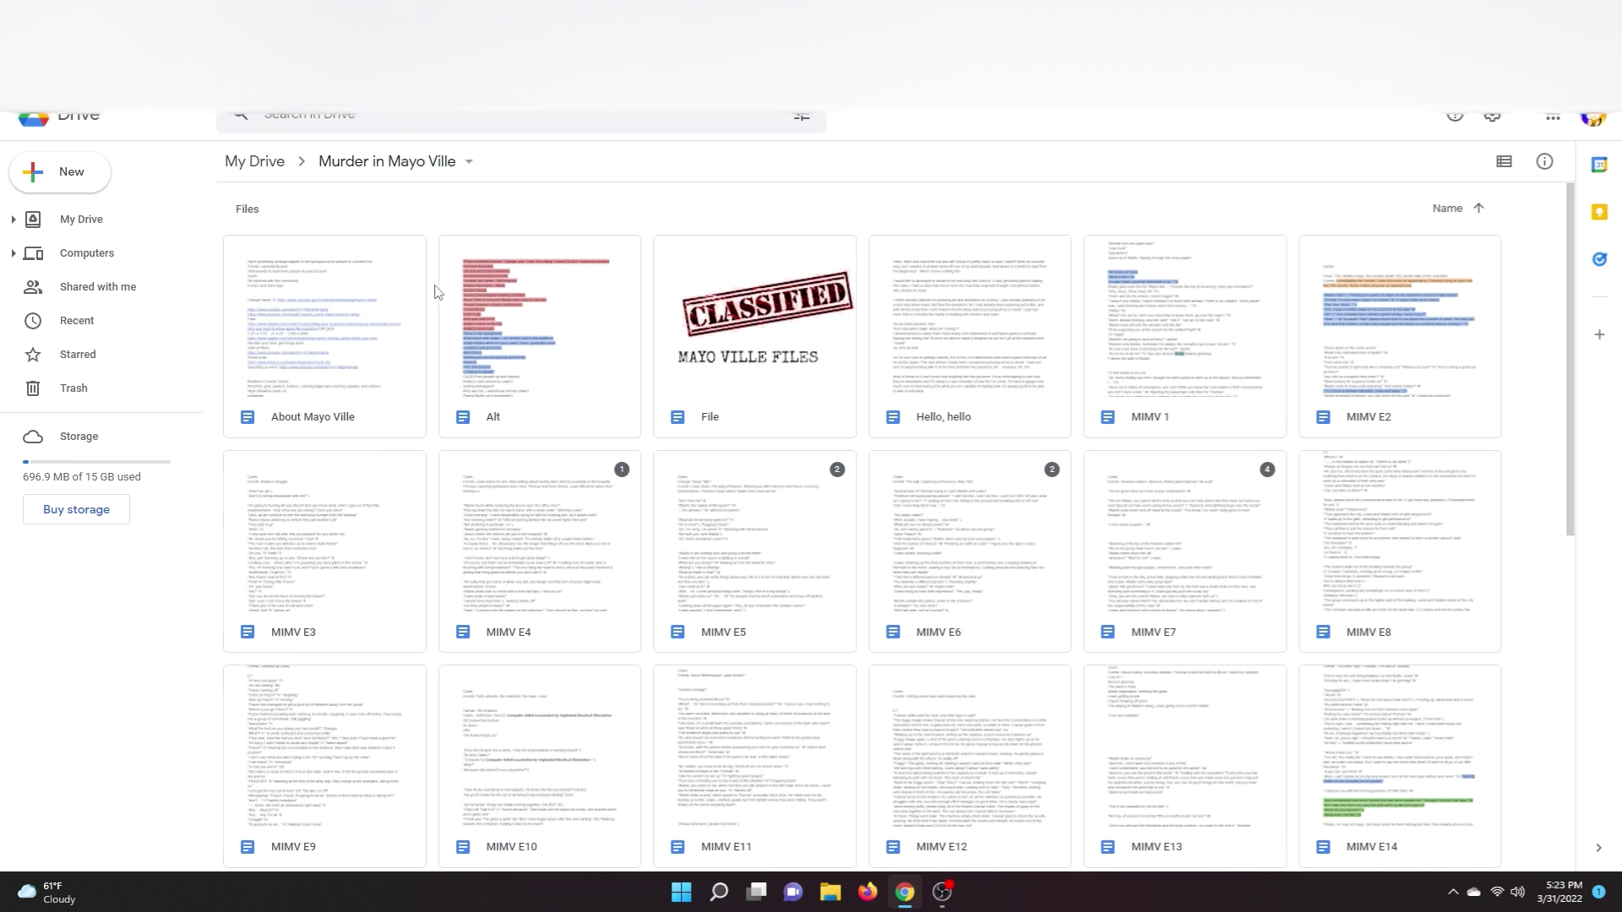
{"action": "scroll", "coordinate": [760, 318], "scroll_direction": "down", "scroll_amount": 5}
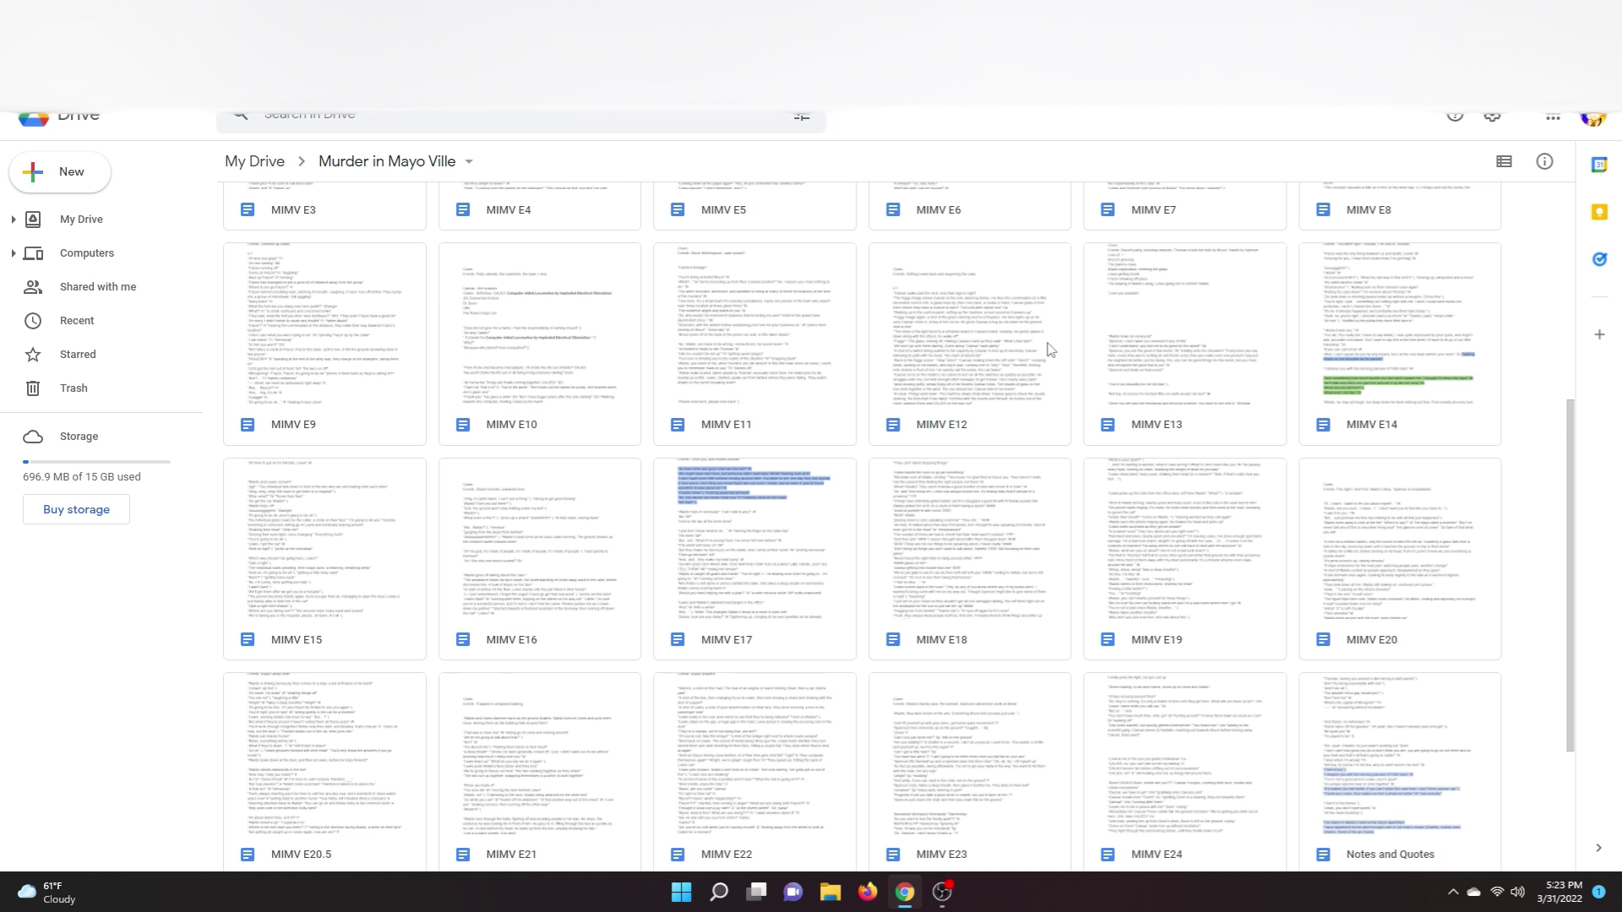
{"action": "scroll", "coordinate": [1053, 353], "scroll_direction": "down", "scroll_amount": 3}
{"action": "scroll", "coordinate": [1061, 362], "scroll_direction": "up", "scroll_amount": 6}
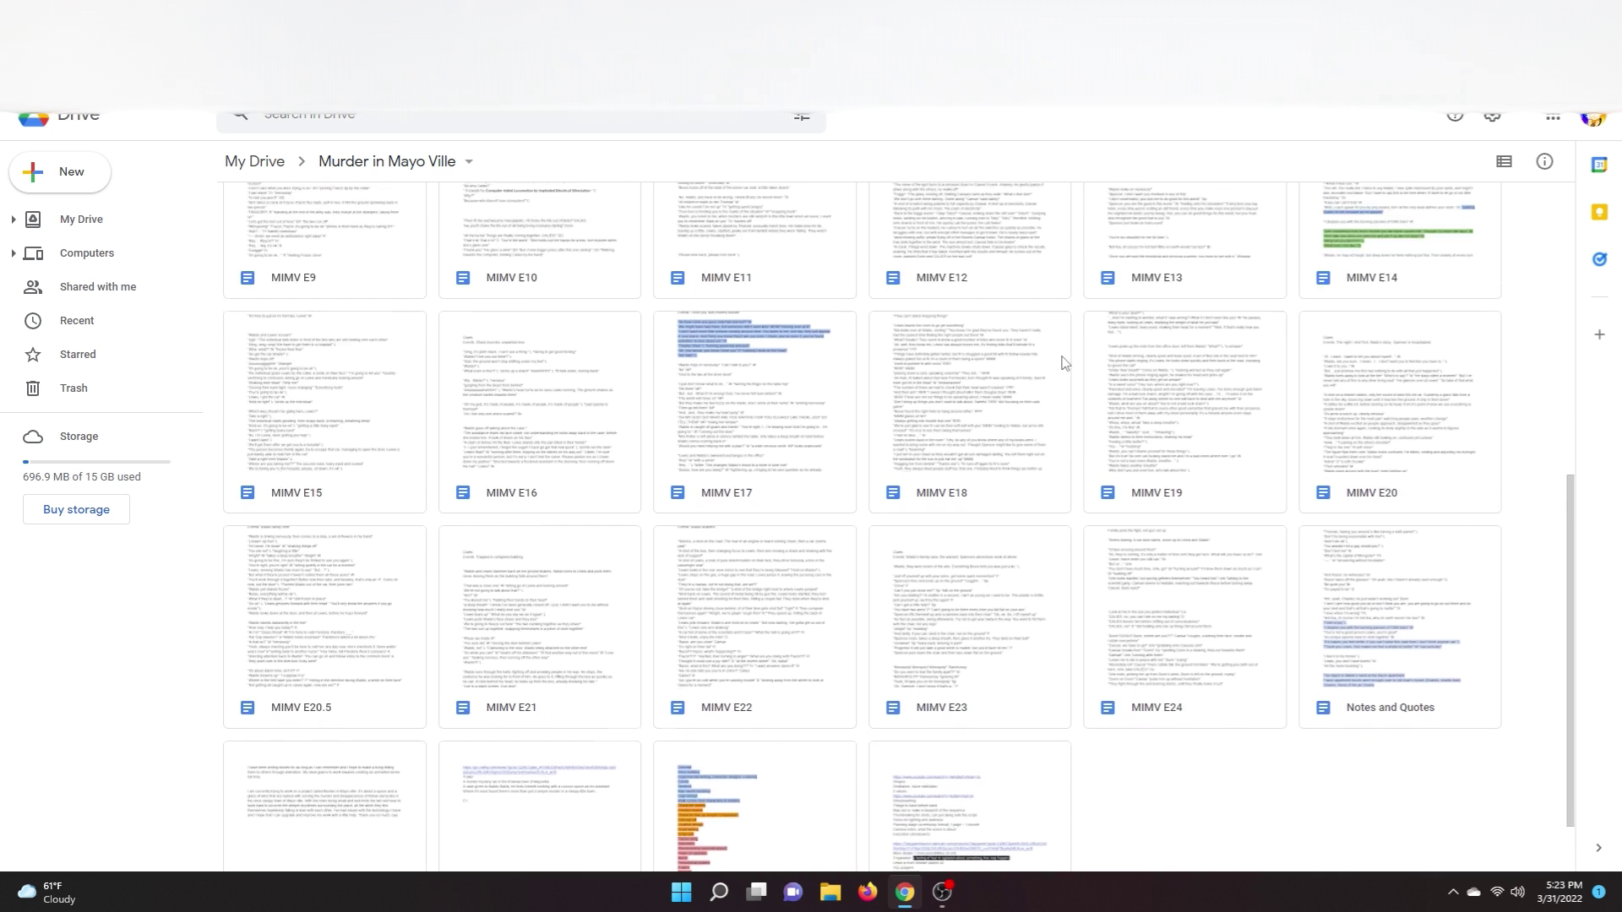
{"action": "scroll", "coordinate": [1063, 365], "scroll_direction": "down", "scroll_amount": 2}
{"action": "scroll", "coordinate": [1064, 364], "scroll_direction": "down", "scroll_amount": 4}
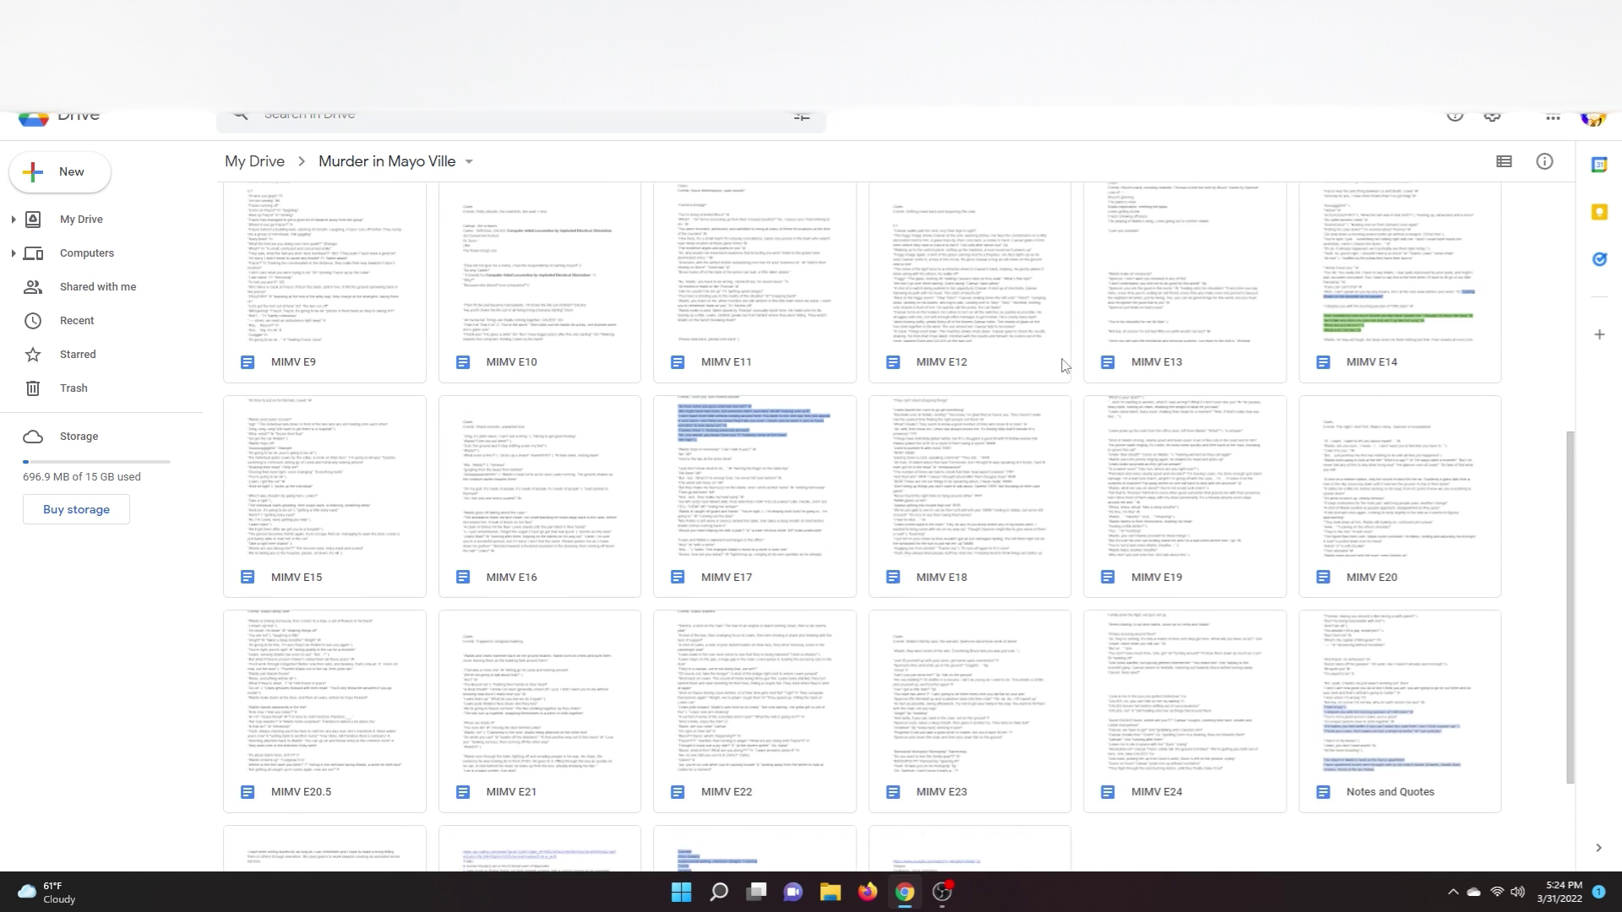
{"action": "scroll", "coordinate": [1062, 364], "scroll_direction": "up", "scroll_amount": 3}
{"action": "scroll", "coordinate": [1064, 367], "scroll_direction": "up", "scroll_amount": 1}
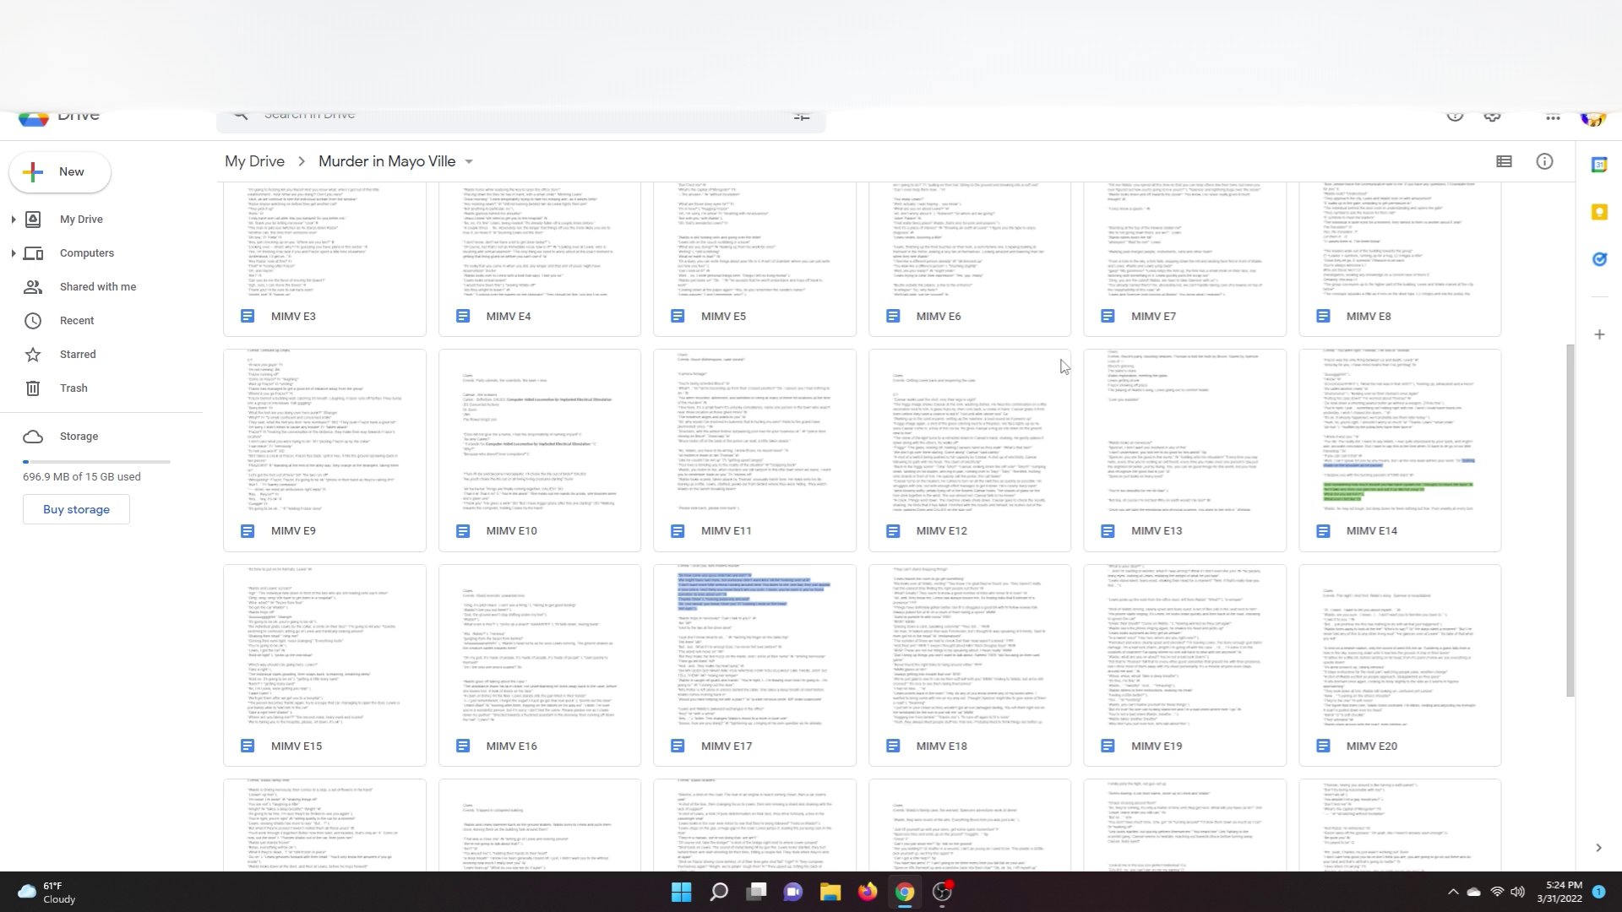
{"action": "scroll", "coordinate": [1057, 373], "scroll_direction": "down", "scroll_amount": 4}
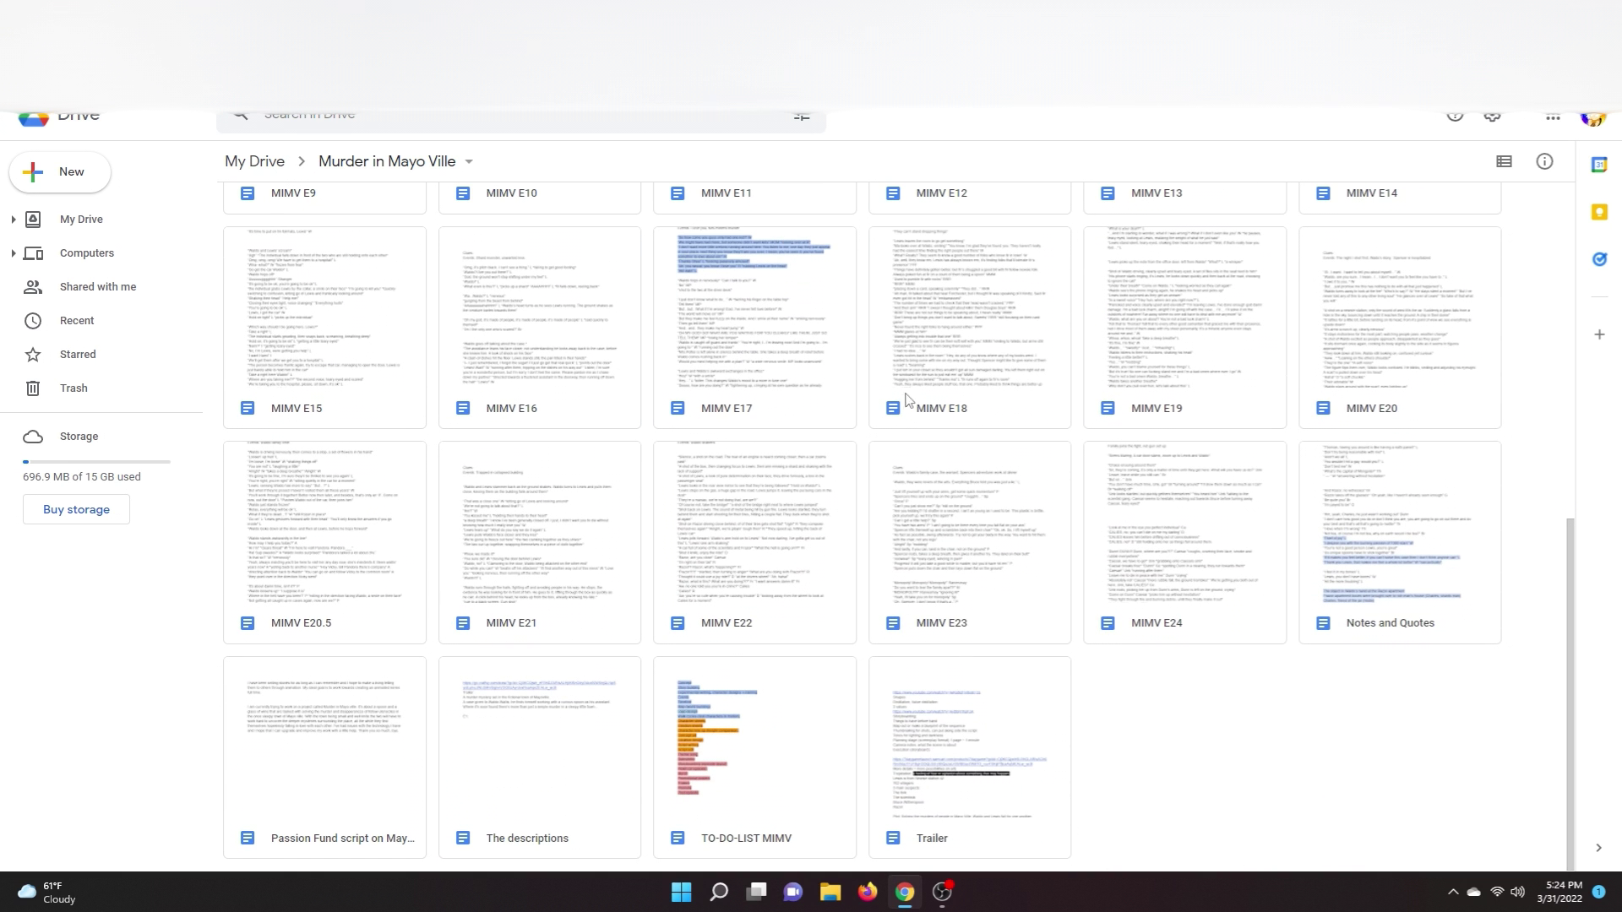
{"action": "scroll", "coordinate": [887, 447], "scroll_direction": "up", "scroll_amount": 6}
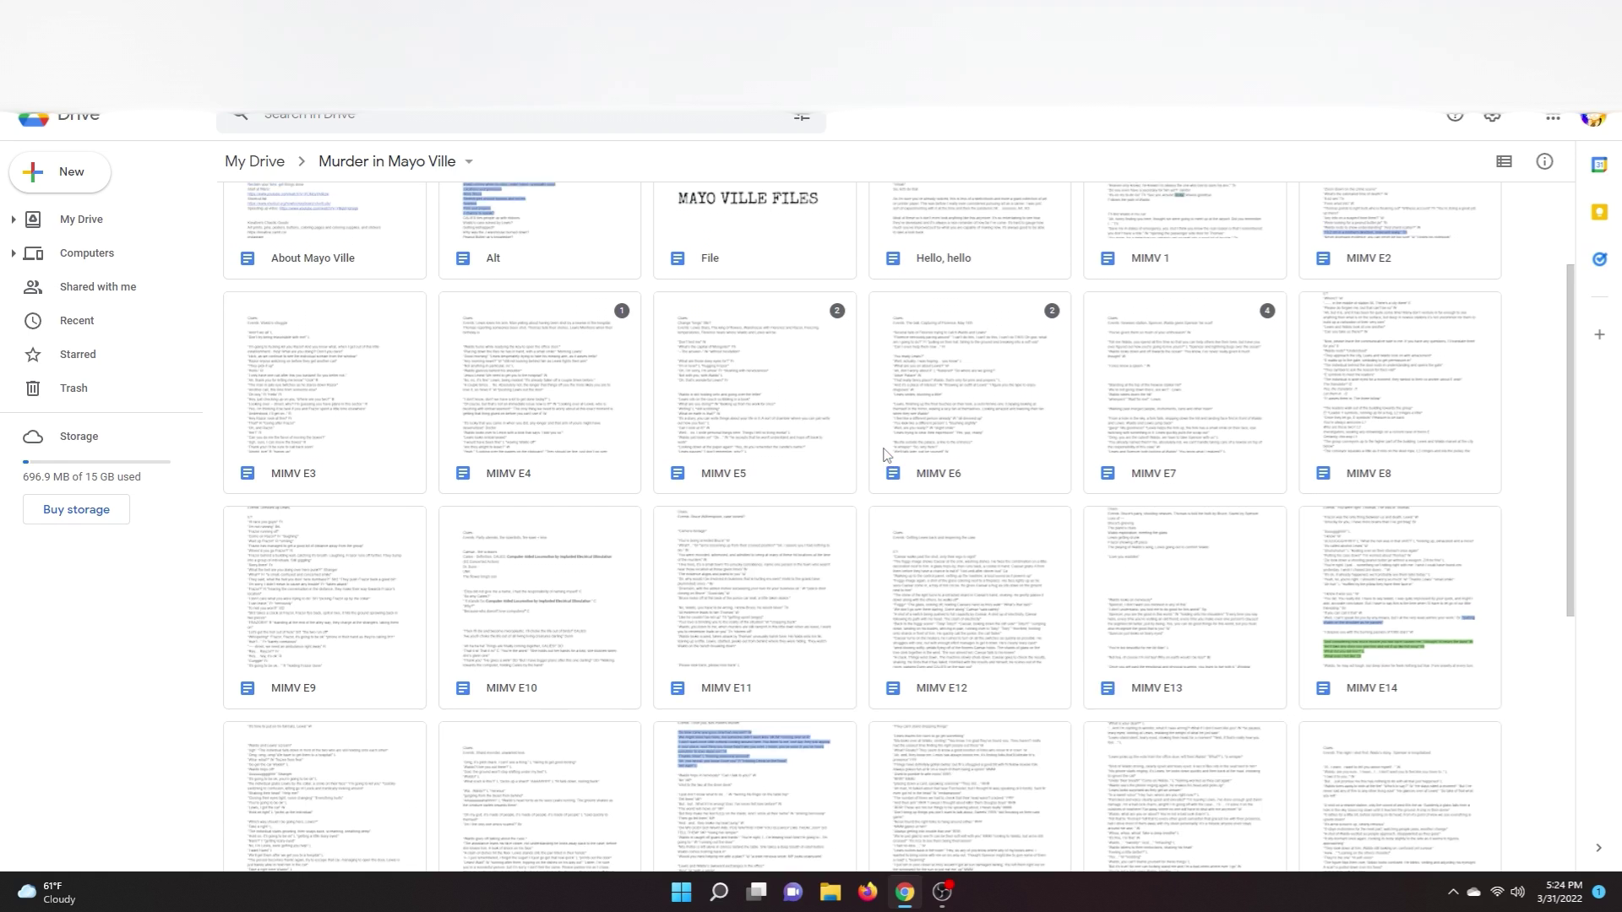
{"action": "scroll", "coordinate": [886, 455], "scroll_direction": "up", "scroll_amount": 2}
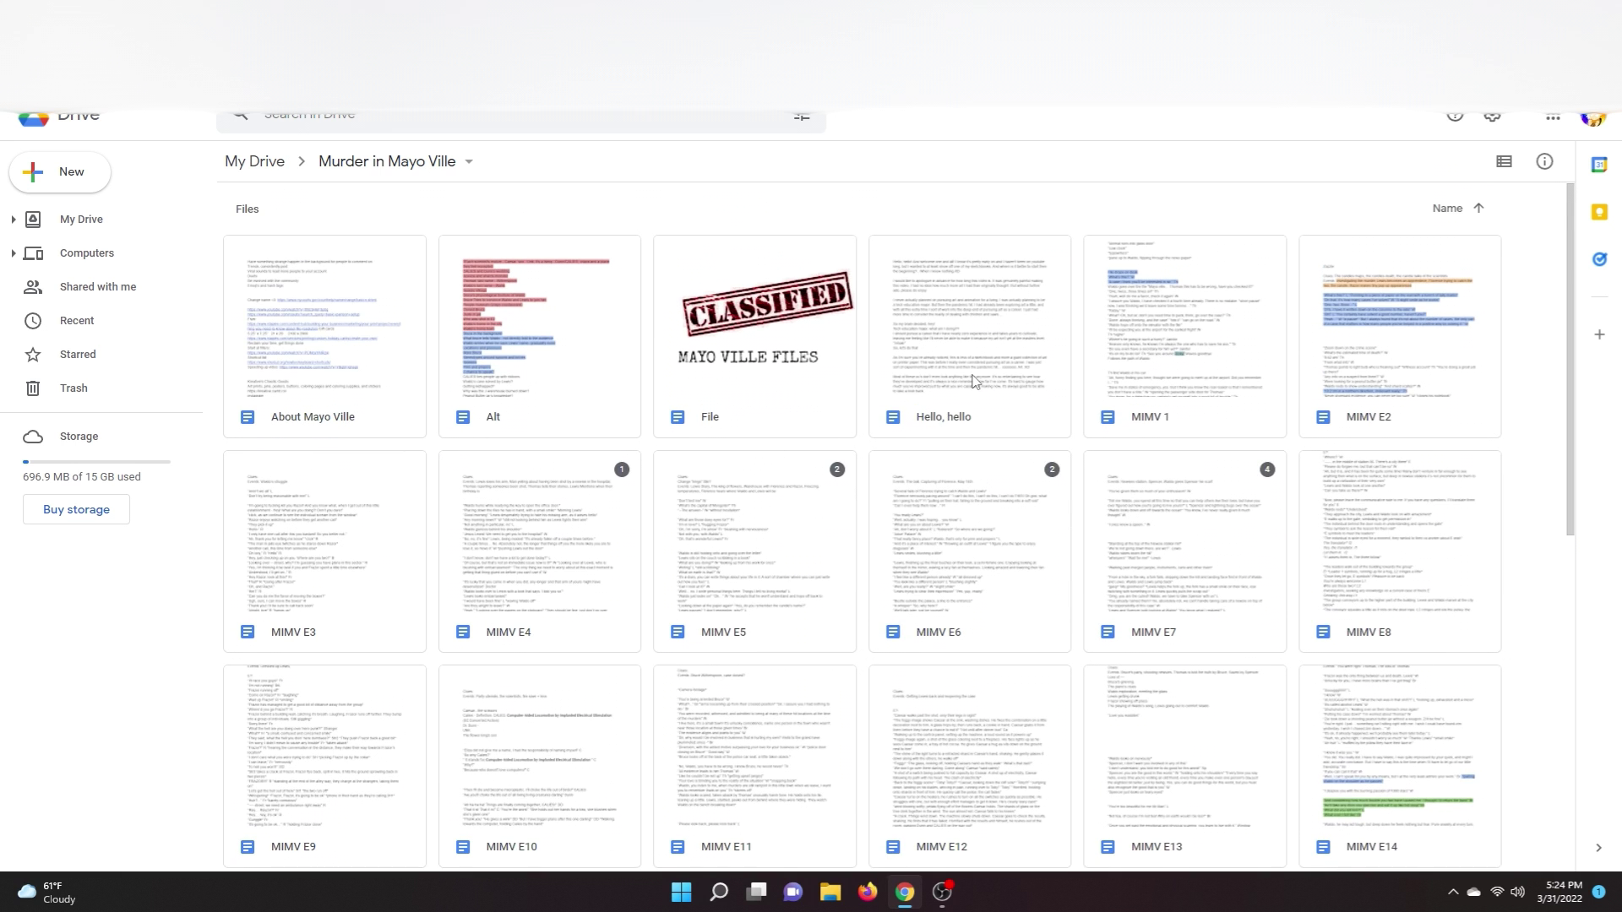
{"action": "scroll", "coordinate": [860, 485], "scroll_direction": "down", "scroll_amount": 2}
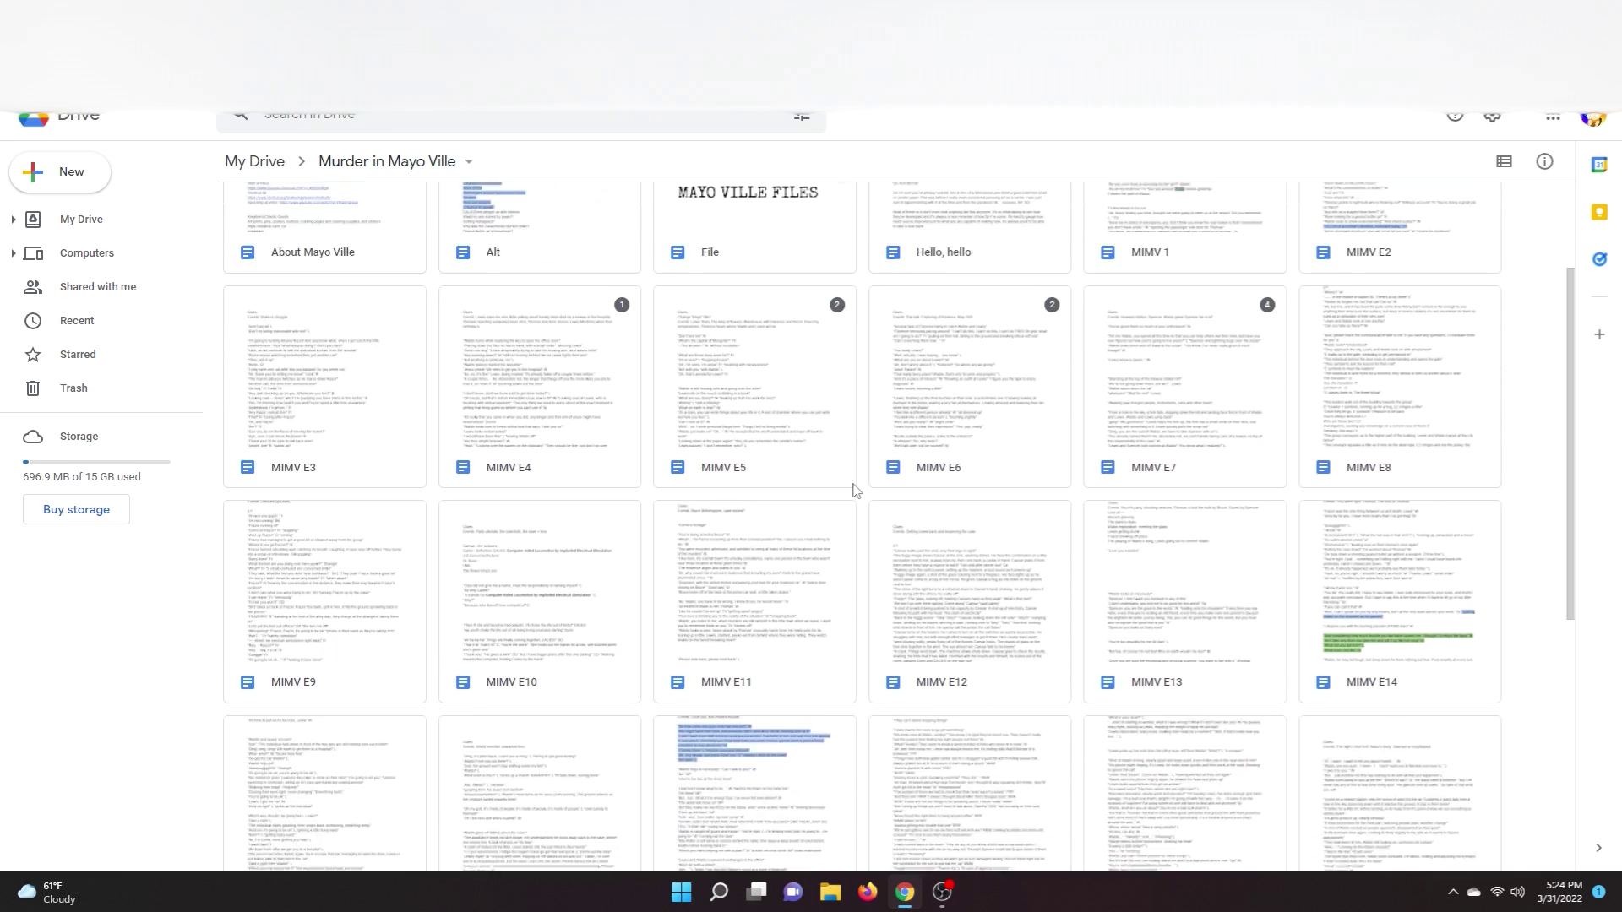
{"action": "scroll", "coordinate": [857, 488], "scroll_direction": "up", "scroll_amount": 2}
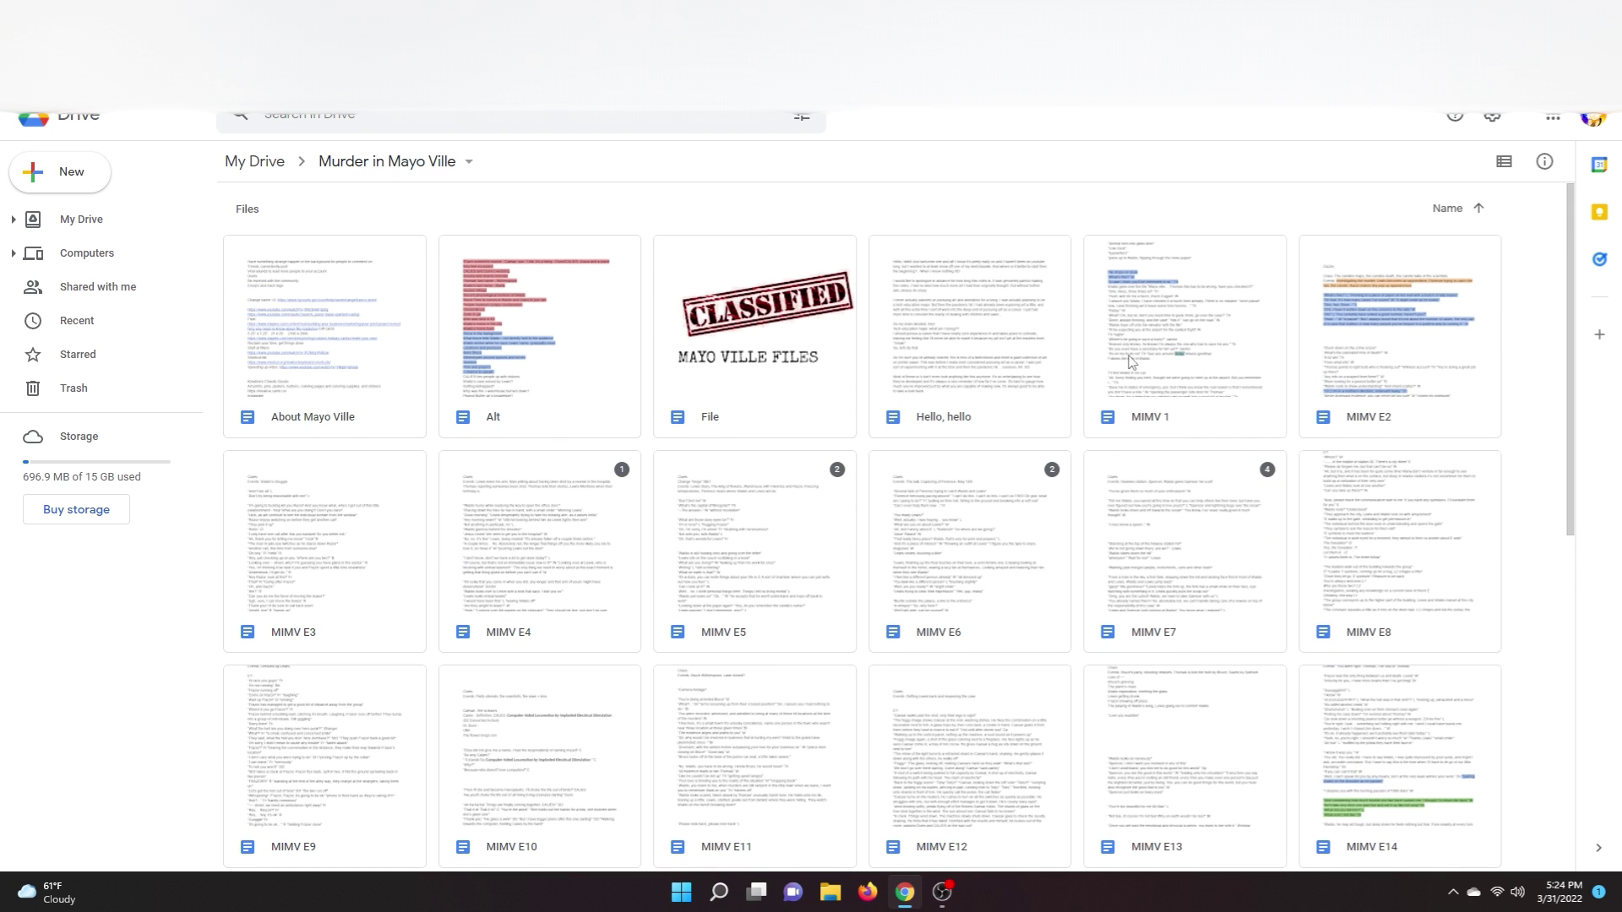
Open the MIMV 1 script document, skim its first pages and highlight the opening stage directions.
{"action": "left_click", "coordinate": [1153, 352]}
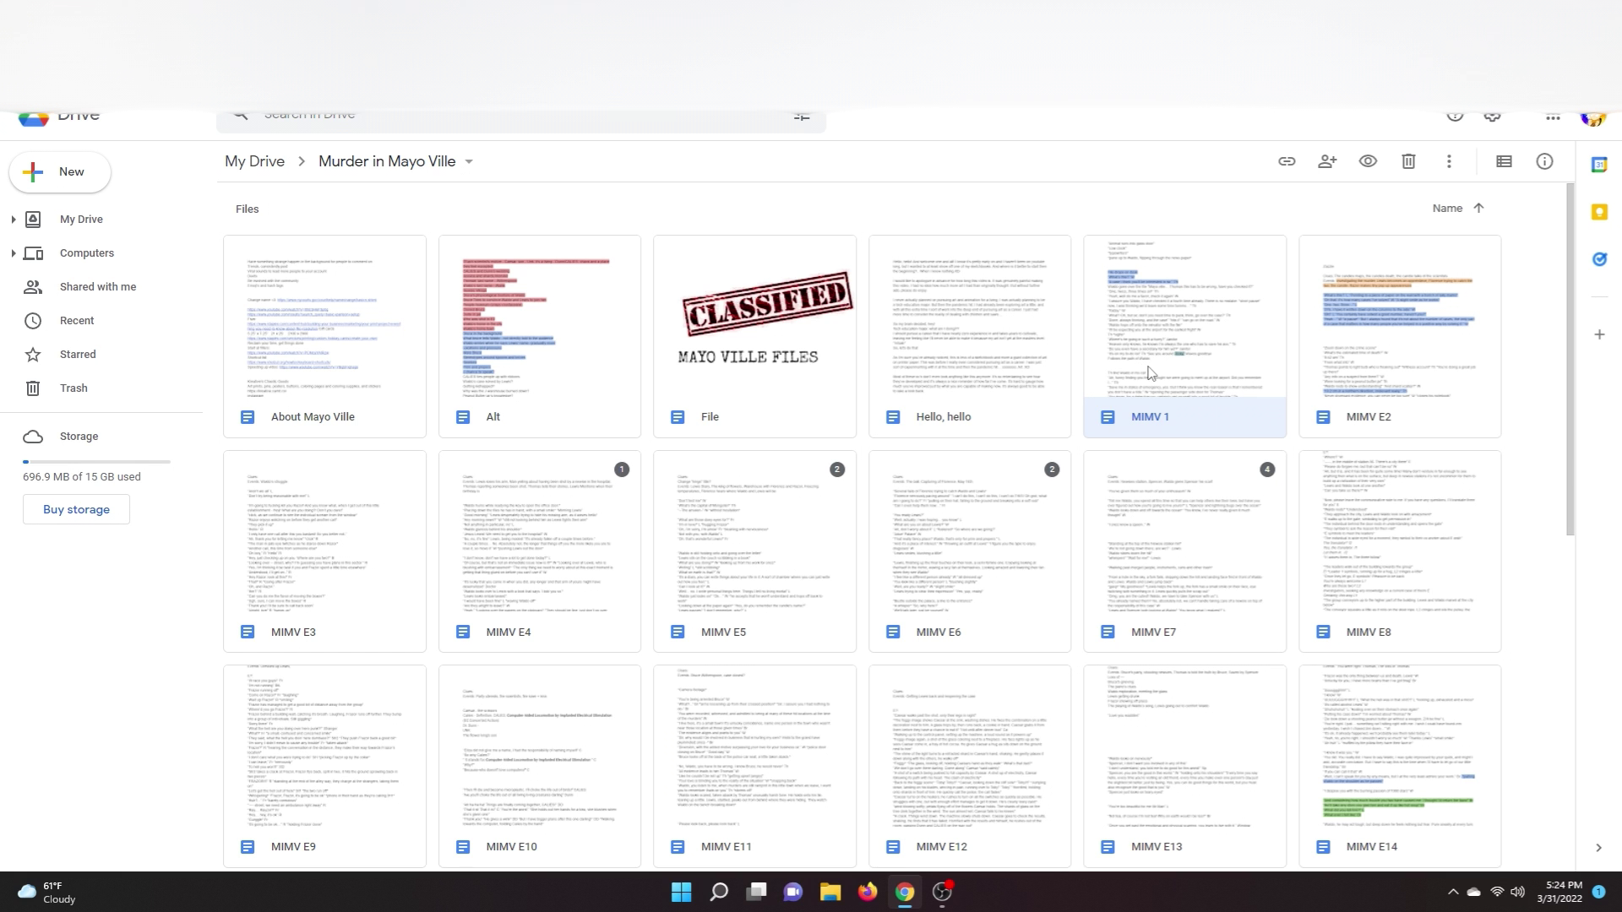
{"action": "double_click", "coordinate": [1150, 374]}
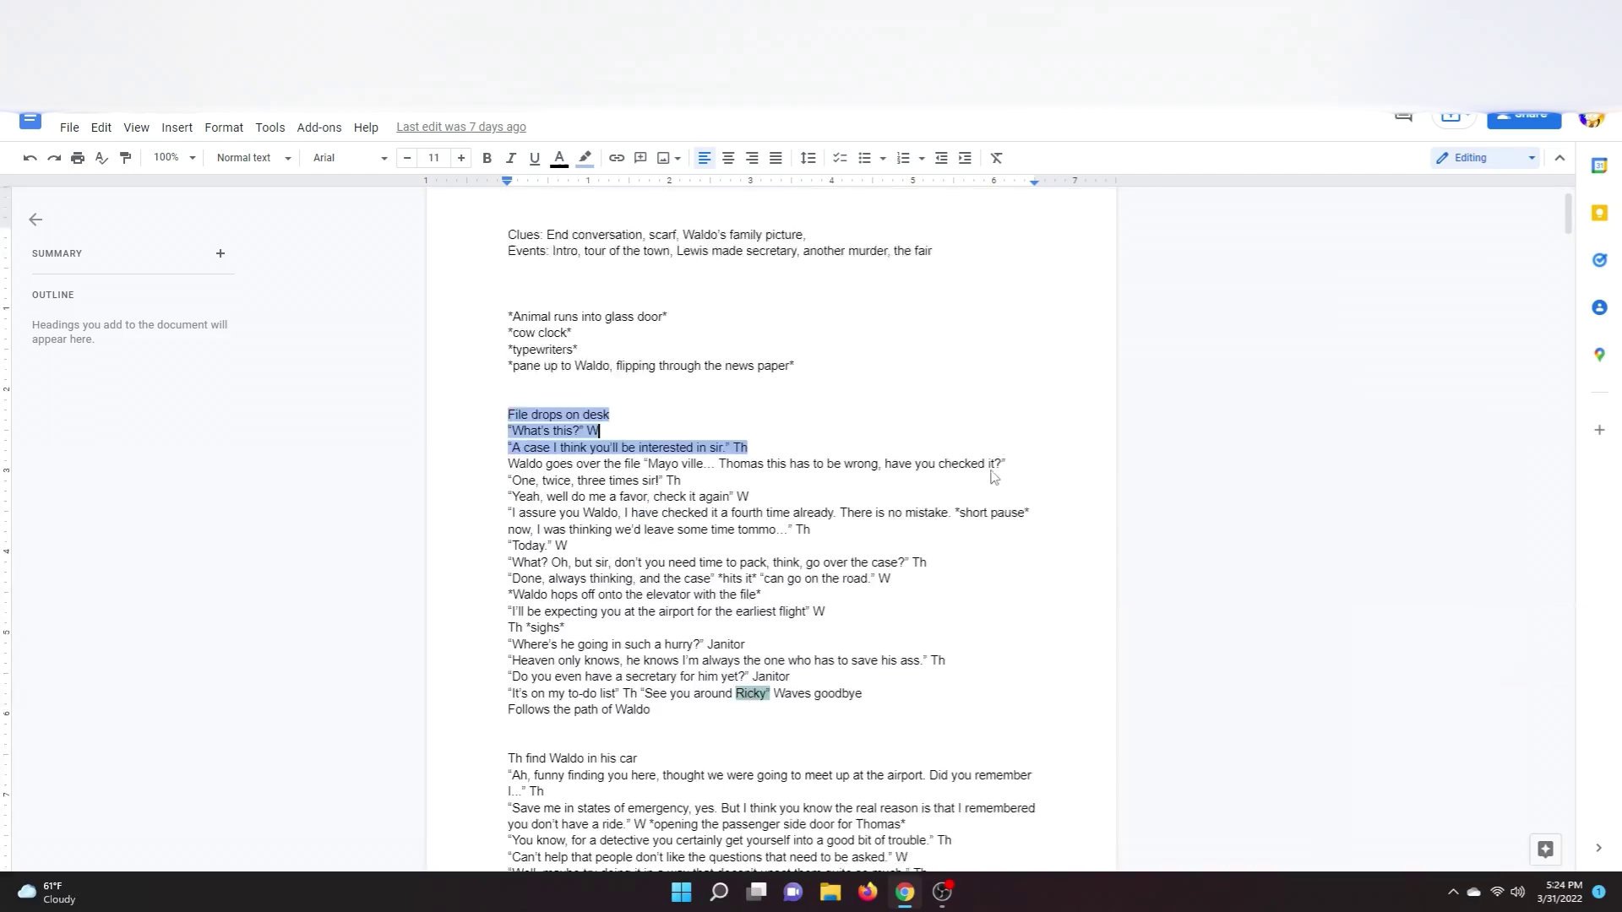
{"action": "scroll", "coordinate": [993, 478], "scroll_direction": "down", "scroll_amount": 2}
{"action": "scroll", "coordinate": [741, 465], "scroll_direction": "down", "scroll_amount": 2}
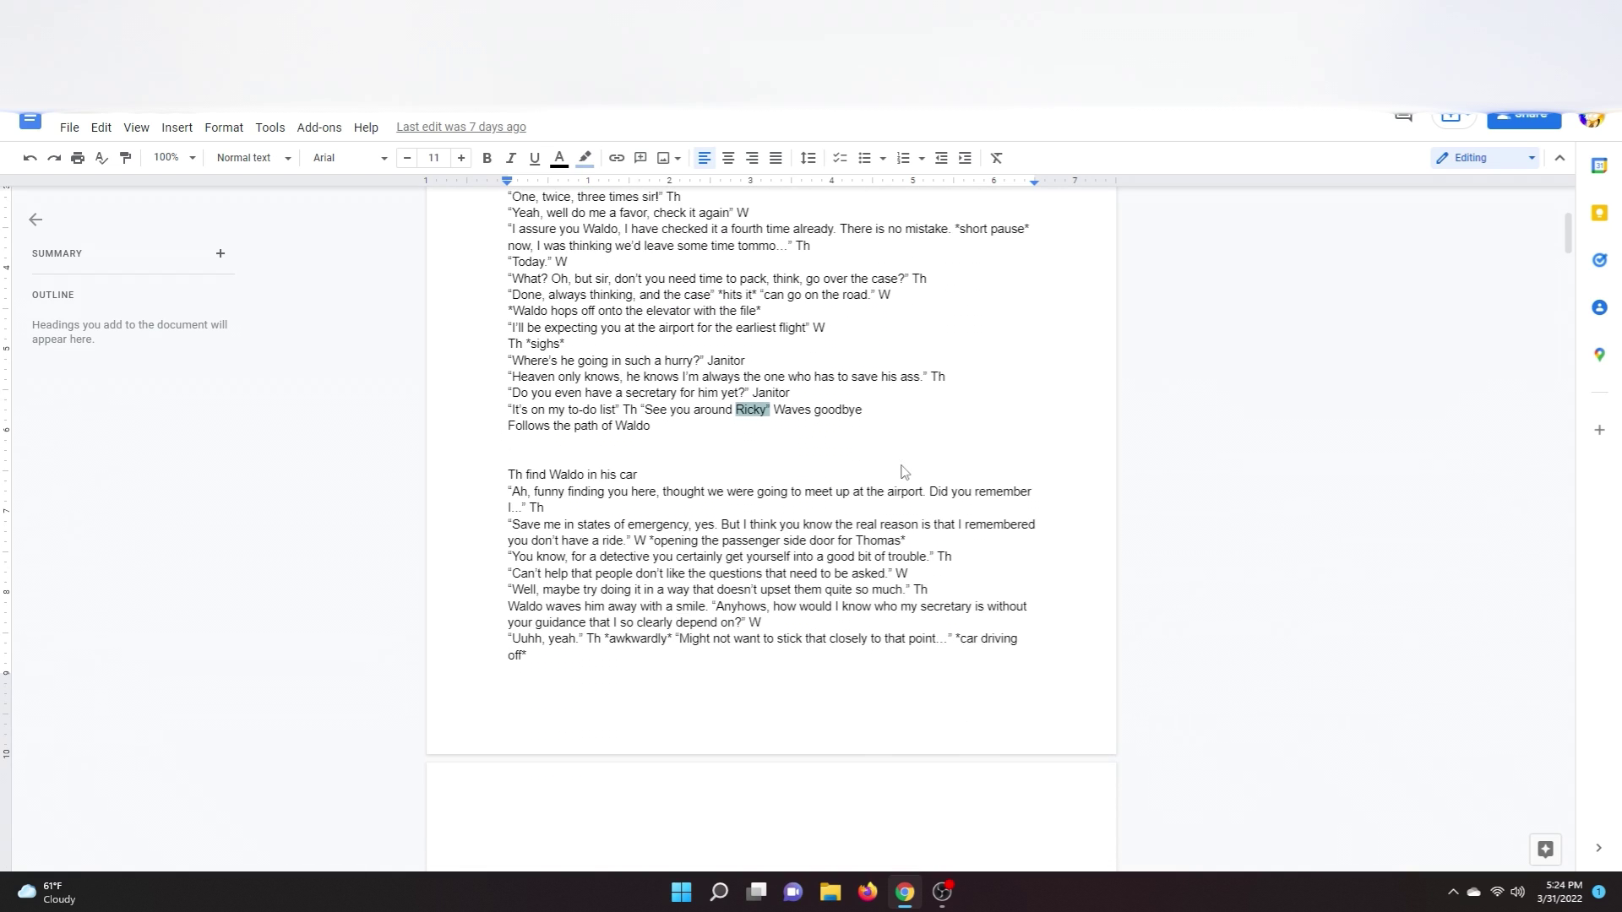
{"action": "scroll", "coordinate": [963, 477], "scroll_direction": "down", "scroll_amount": 9}
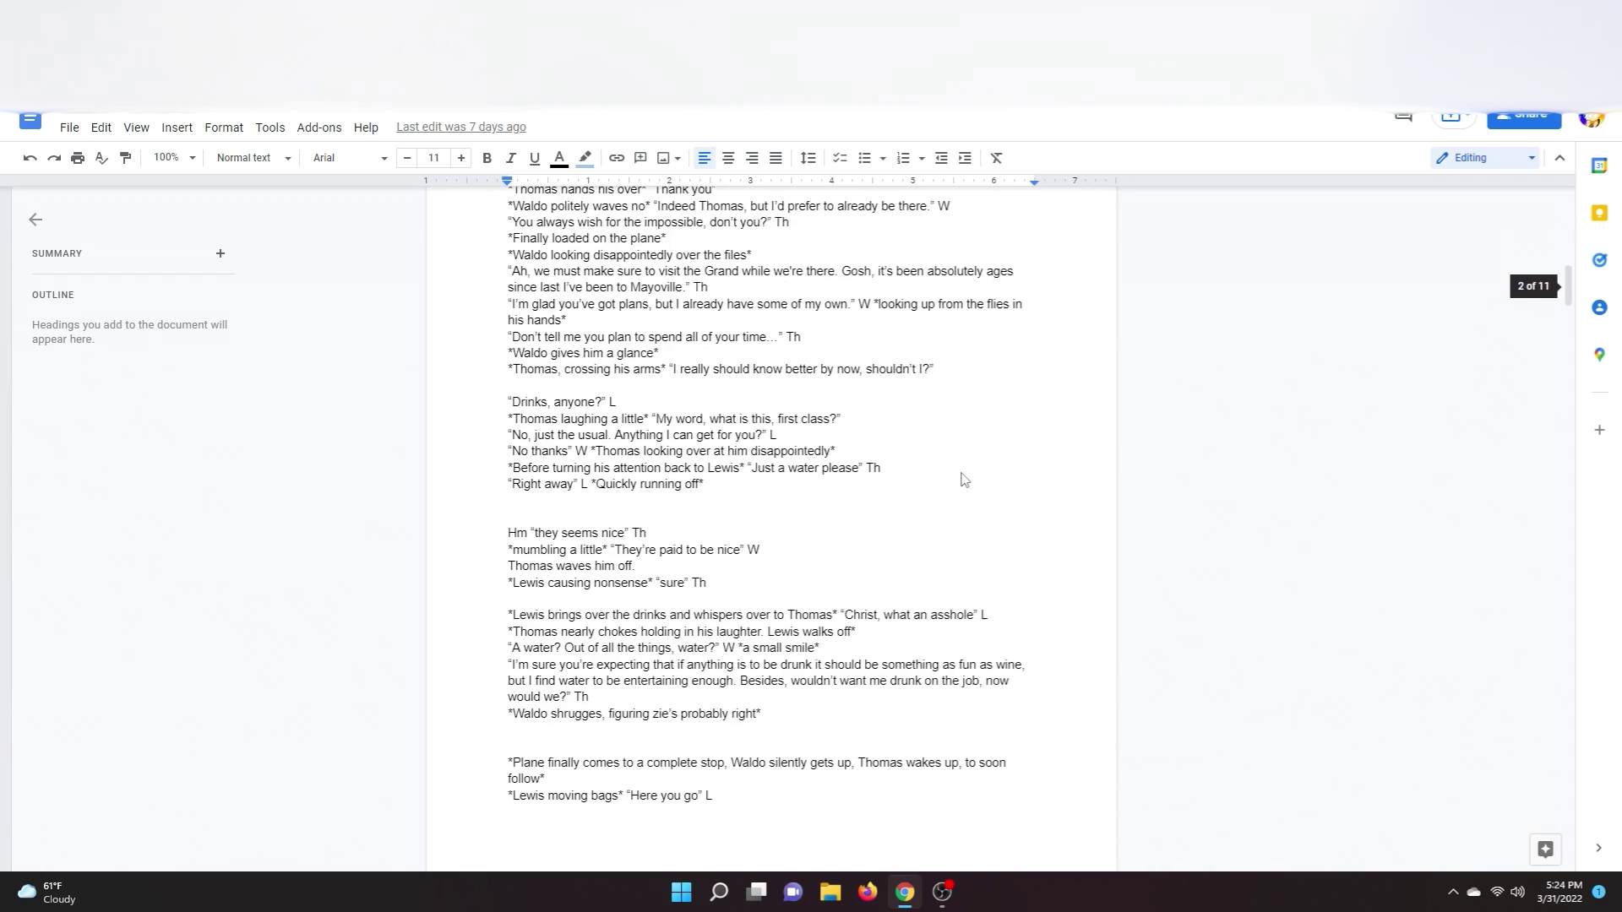
{"action": "scroll", "coordinate": [964, 479], "scroll_direction": "up", "scroll_amount": 14}
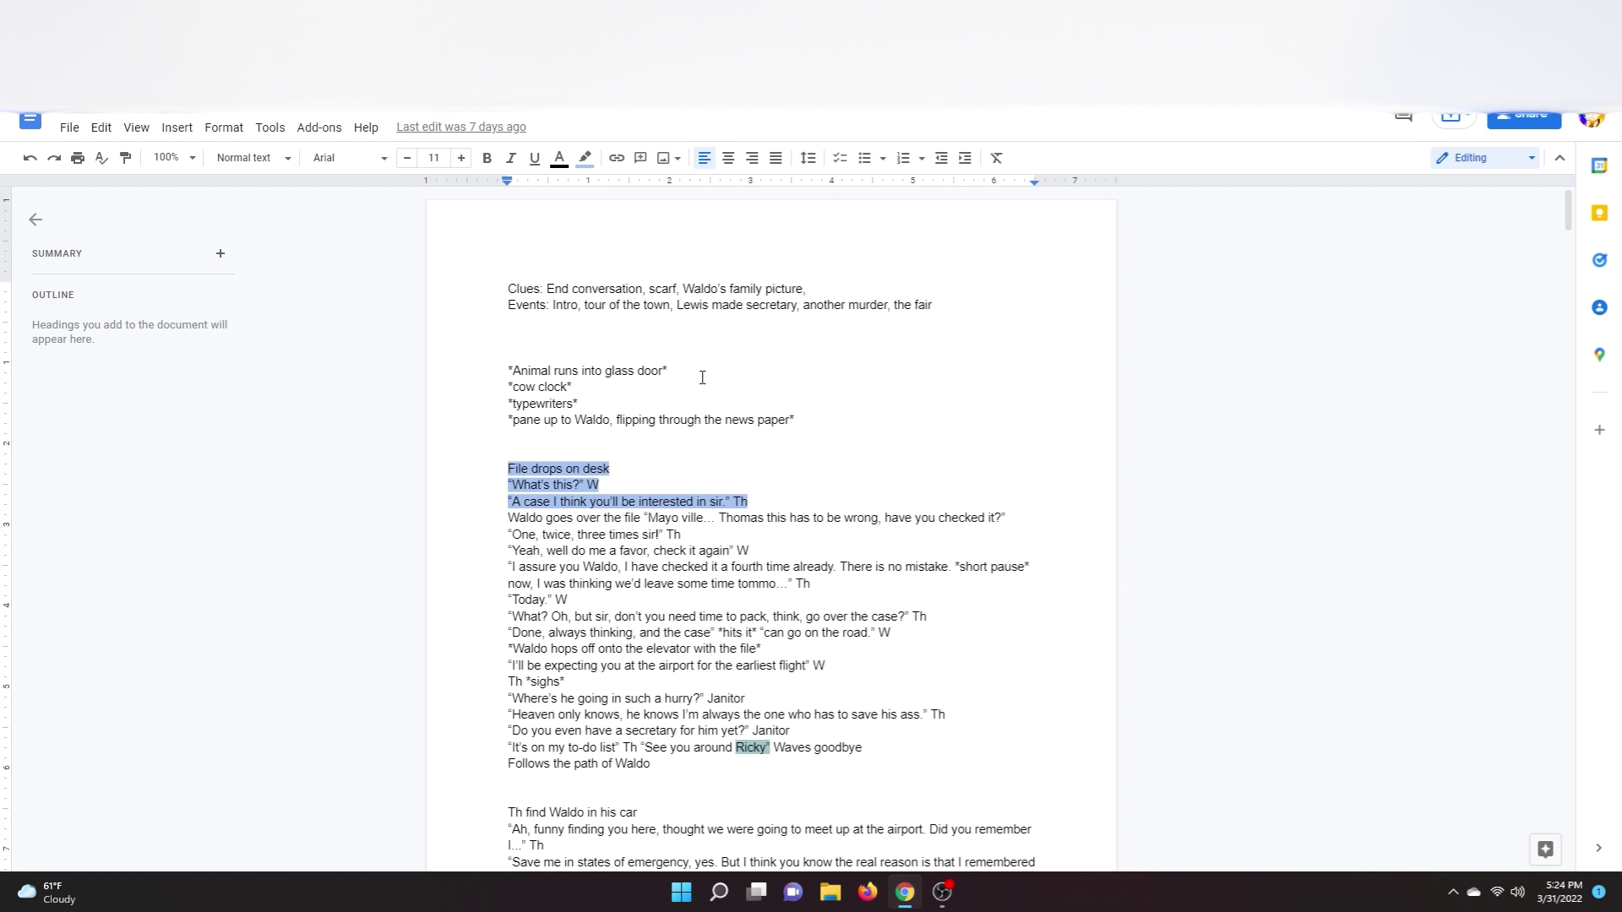
{"action": "left_click_drag", "start_coordinate": [812, 422], "coordinate": [483, 364]}
{"action": "left_click", "coordinate": [482, 355]}
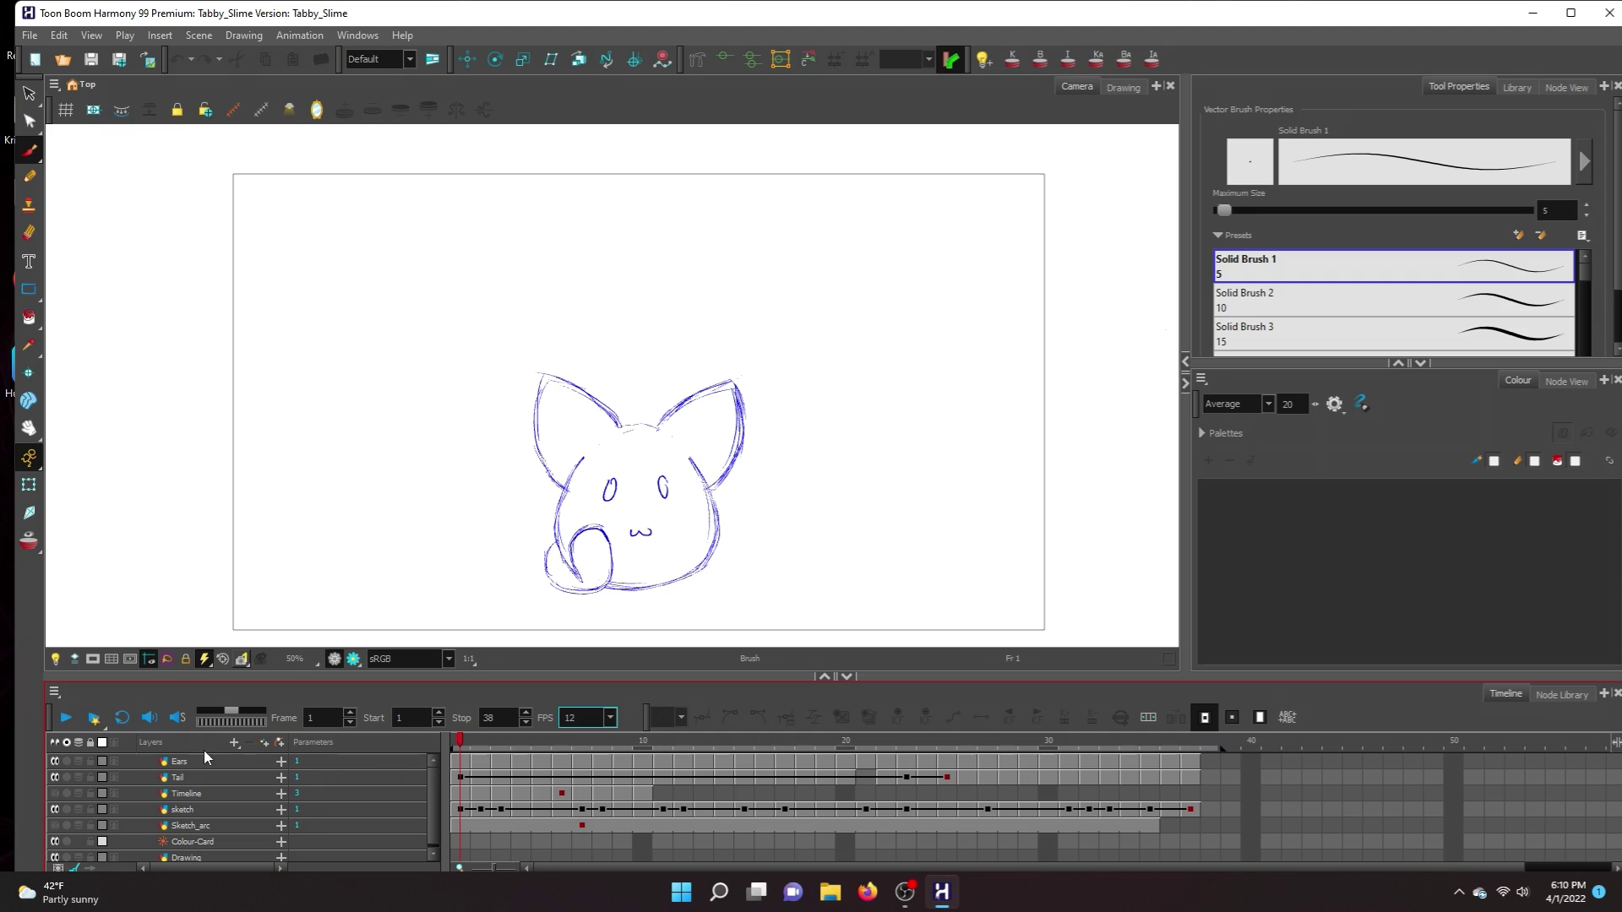
In Toon Boom Harmony, play the Tabby_Slime sketch animation.
{"action": "left_click", "coordinate": [59, 718]}
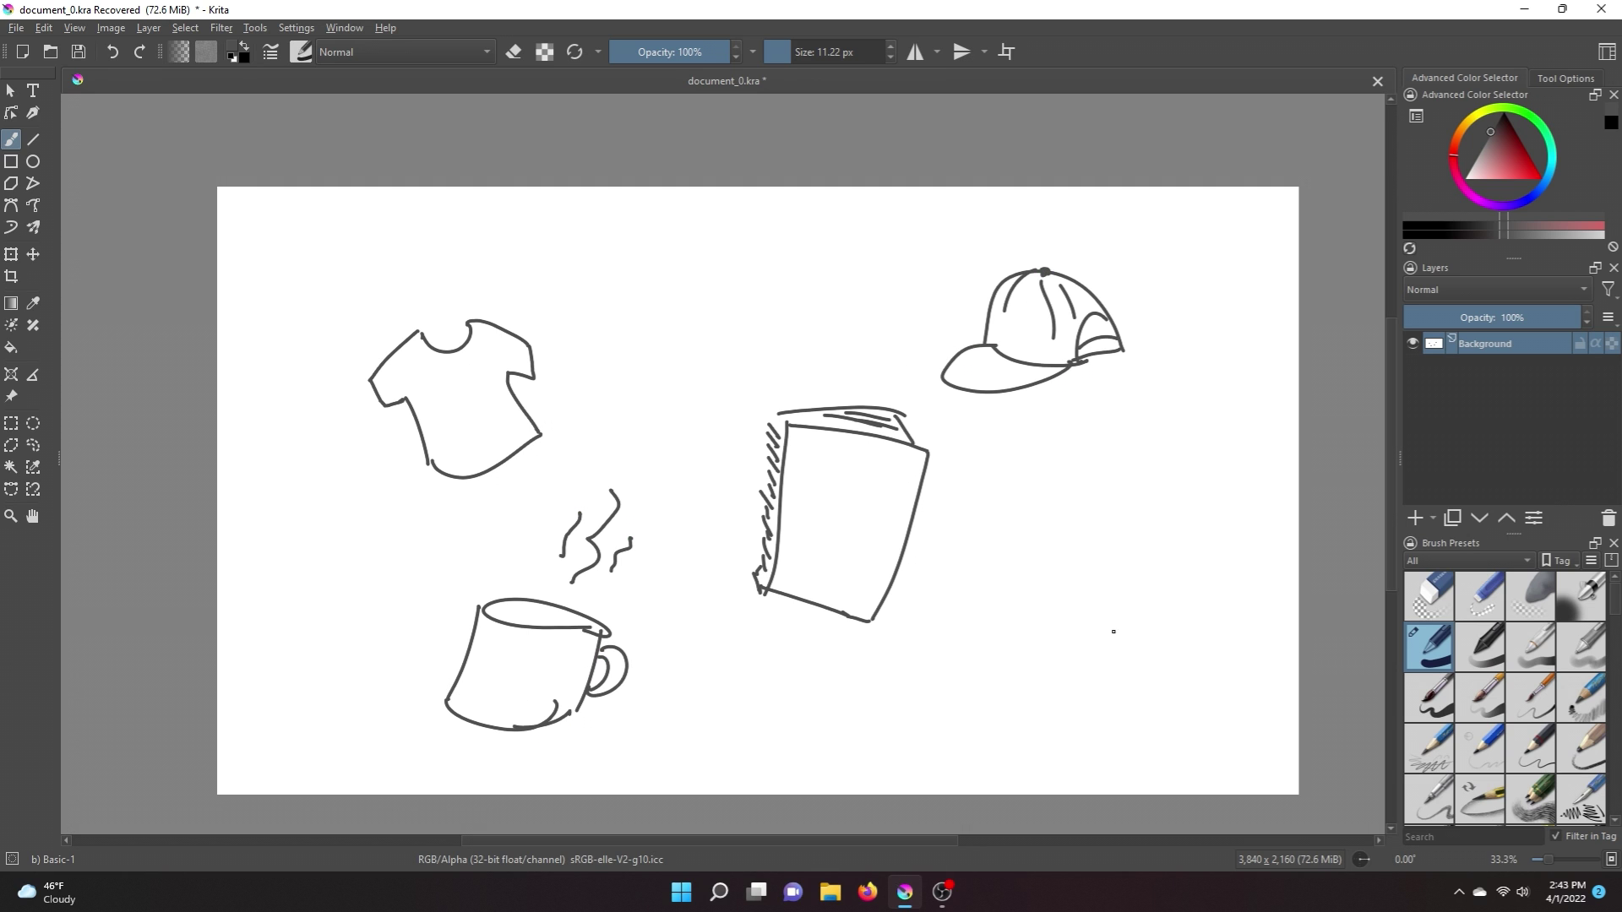
In Krita, draw a dark grey poster frame below the cap and fill it with a dark red cat figure and lettering.
{"action": "left_click_drag", "start_coordinate": [1036, 585], "coordinate": [1169, 526]}
{"action": "left_click_drag", "start_coordinate": [1042, 589], "coordinate": [1052, 727]}
{"action": "left_click_drag", "start_coordinate": [1166, 528], "coordinate": [1072, 725]}
{"action": "left_click", "coordinate": [1520, 179]}
{"action": "left_click_drag", "start_coordinate": [1523, 181], "coordinate": [1524, 147]}
{"action": "left_click_drag", "start_coordinate": [1098, 585], "coordinate": [1095, 591]}
{"action": "mouse_move", "coordinate": [1114, 586]}
{"action": "left_mouse_down"}
{"action": "mouse_move", "coordinate": [1129, 596]}
{"action": "mouse_move", "coordinate": [1084, 642]}
{"action": "mouse_move", "coordinate": [1131, 630]}
{"action": "left_mouse_up"}
{"action": "mouse_move", "coordinate": [1084, 644]}
{"action": "left_mouse_down"}
{"action": "mouse_move", "coordinate": [1107, 687]}
{"action": "mouse_move", "coordinate": [1134, 633]}
{"action": "left_mouse_up"}
{"action": "left_click_drag", "start_coordinate": [1094, 691], "coordinate": [1078, 711]}
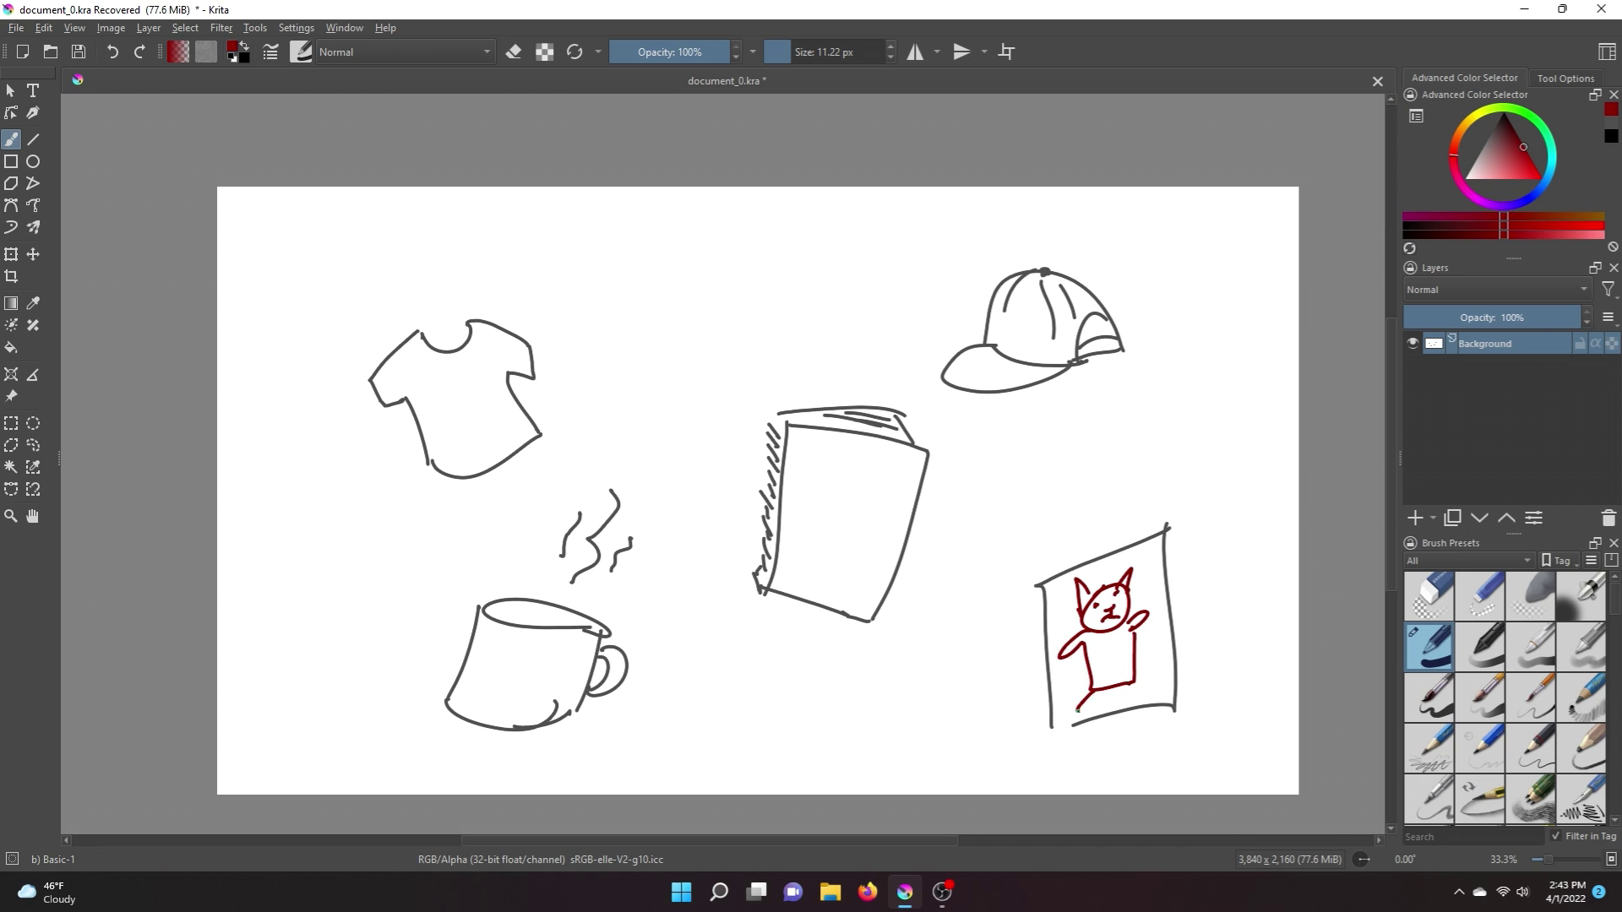
Write "Logo" in dark blue on the cap's brim.
{"action": "left_click", "coordinate": [1440, 219]}
{"action": "left_click_drag", "start_coordinate": [965, 358], "coordinate": [978, 368]}
{"action": "left_click_drag", "start_coordinate": [991, 362], "coordinate": [988, 362]}
{"action": "left_click_drag", "start_coordinate": [1008, 367], "coordinate": [1007, 370]}
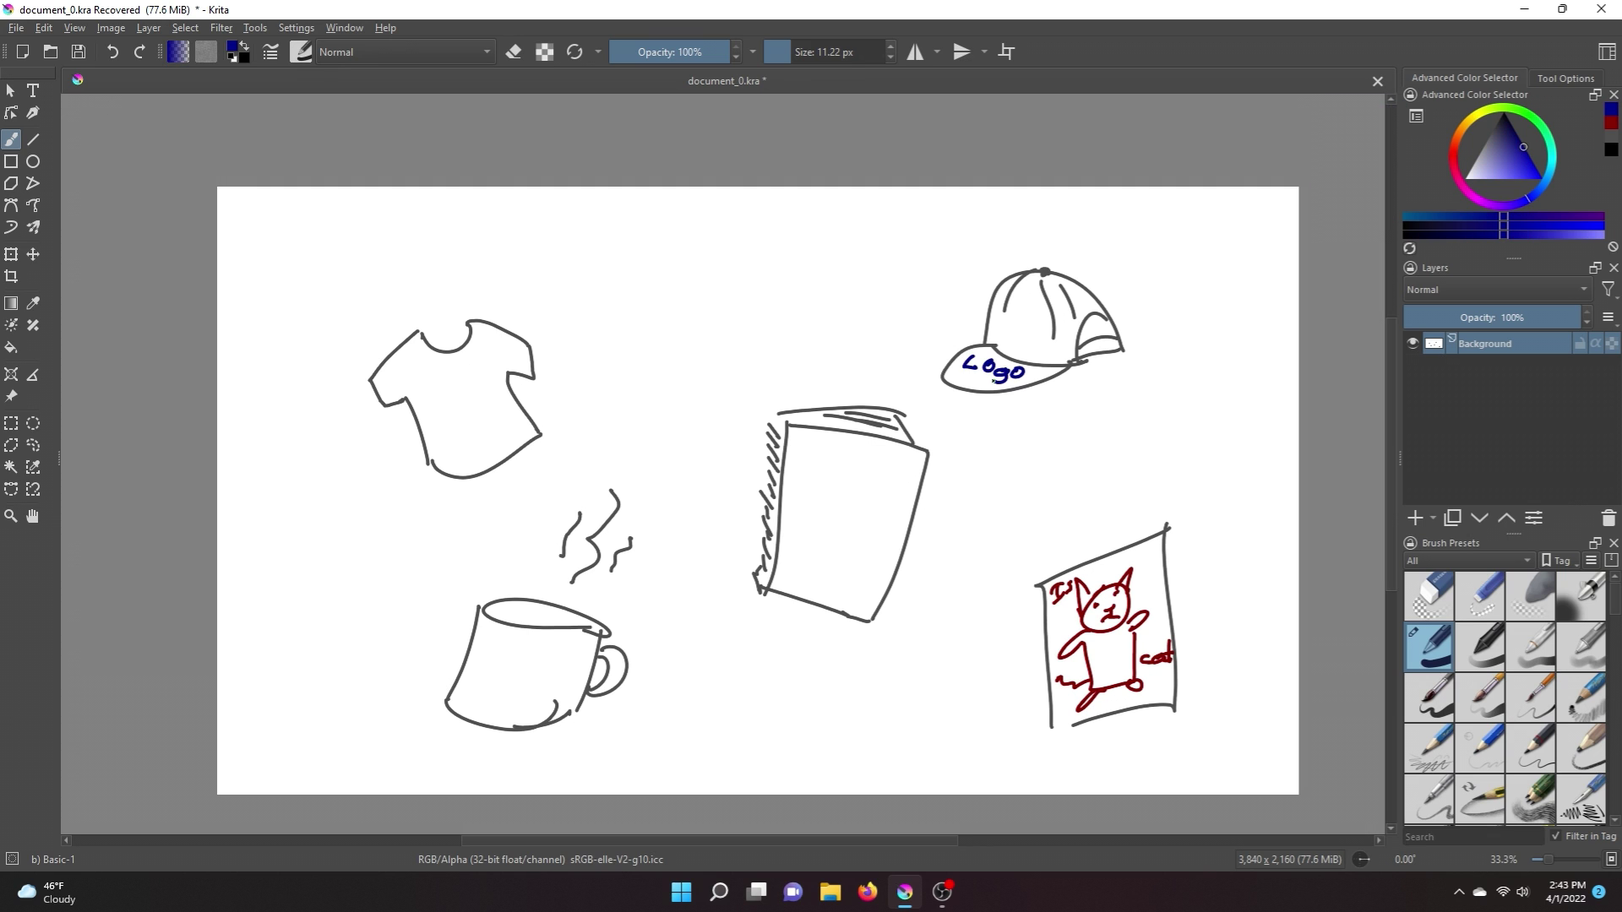
Letter "Bowl of Pasta .com" in green on the book cover and draw a bowl of pasta on it.
{"action": "left_click", "coordinate": [1528, 114]}
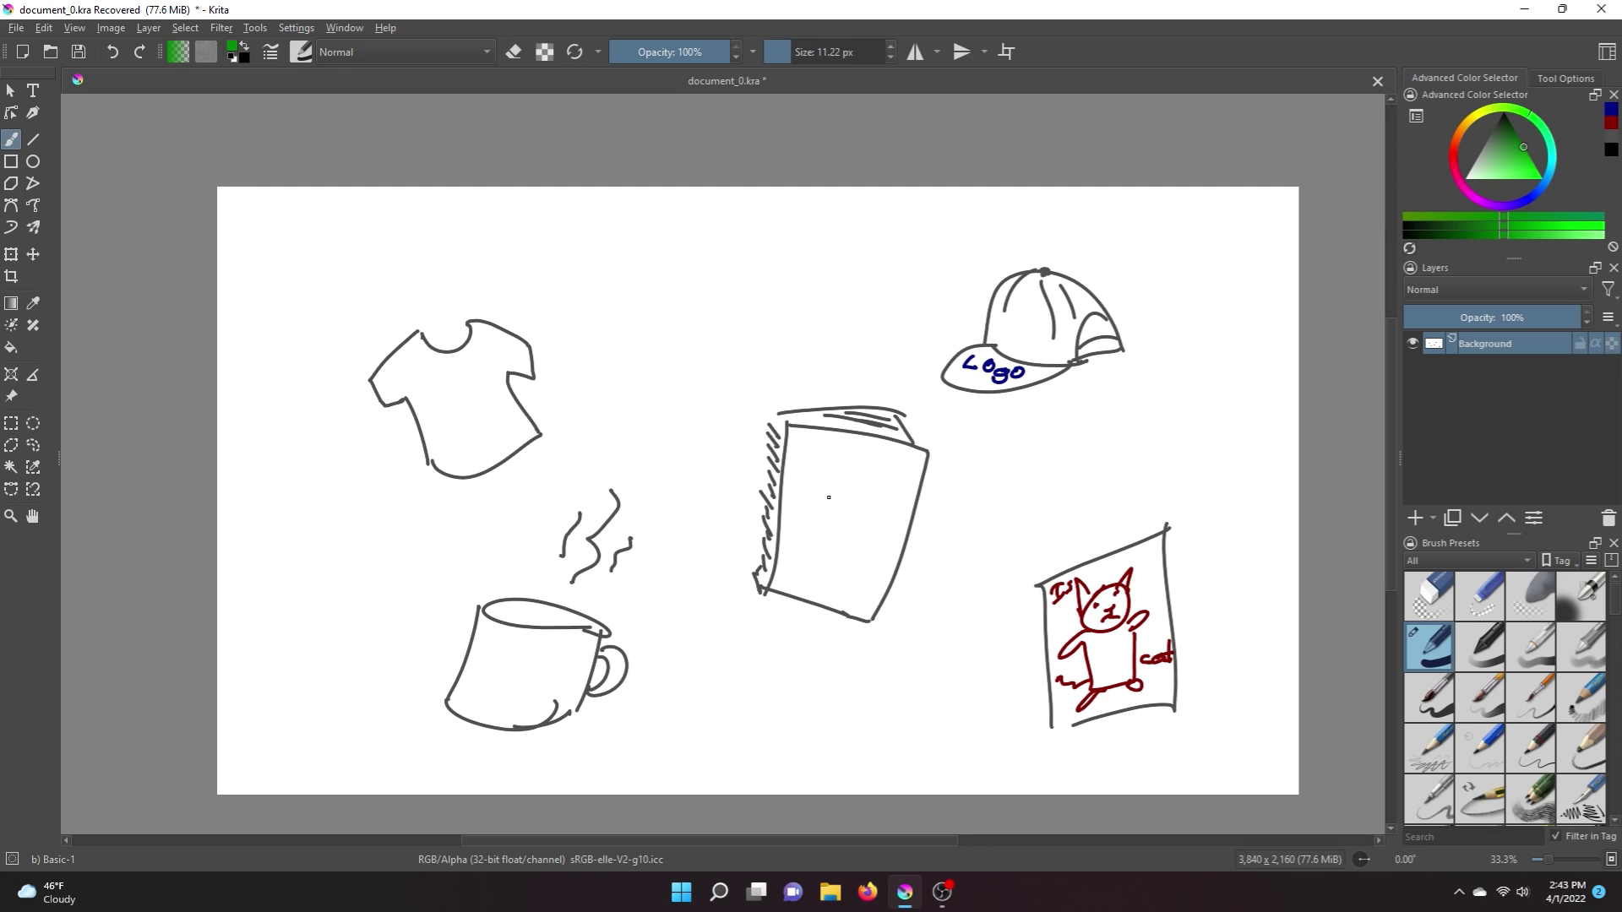
{"action": "mouse_move", "coordinate": [811, 526]}
{"action": "left_mouse_down"}
{"action": "mouse_move", "coordinate": [879, 541]}
{"action": "mouse_move", "coordinate": [843, 539]}
{"action": "left_mouse_up"}
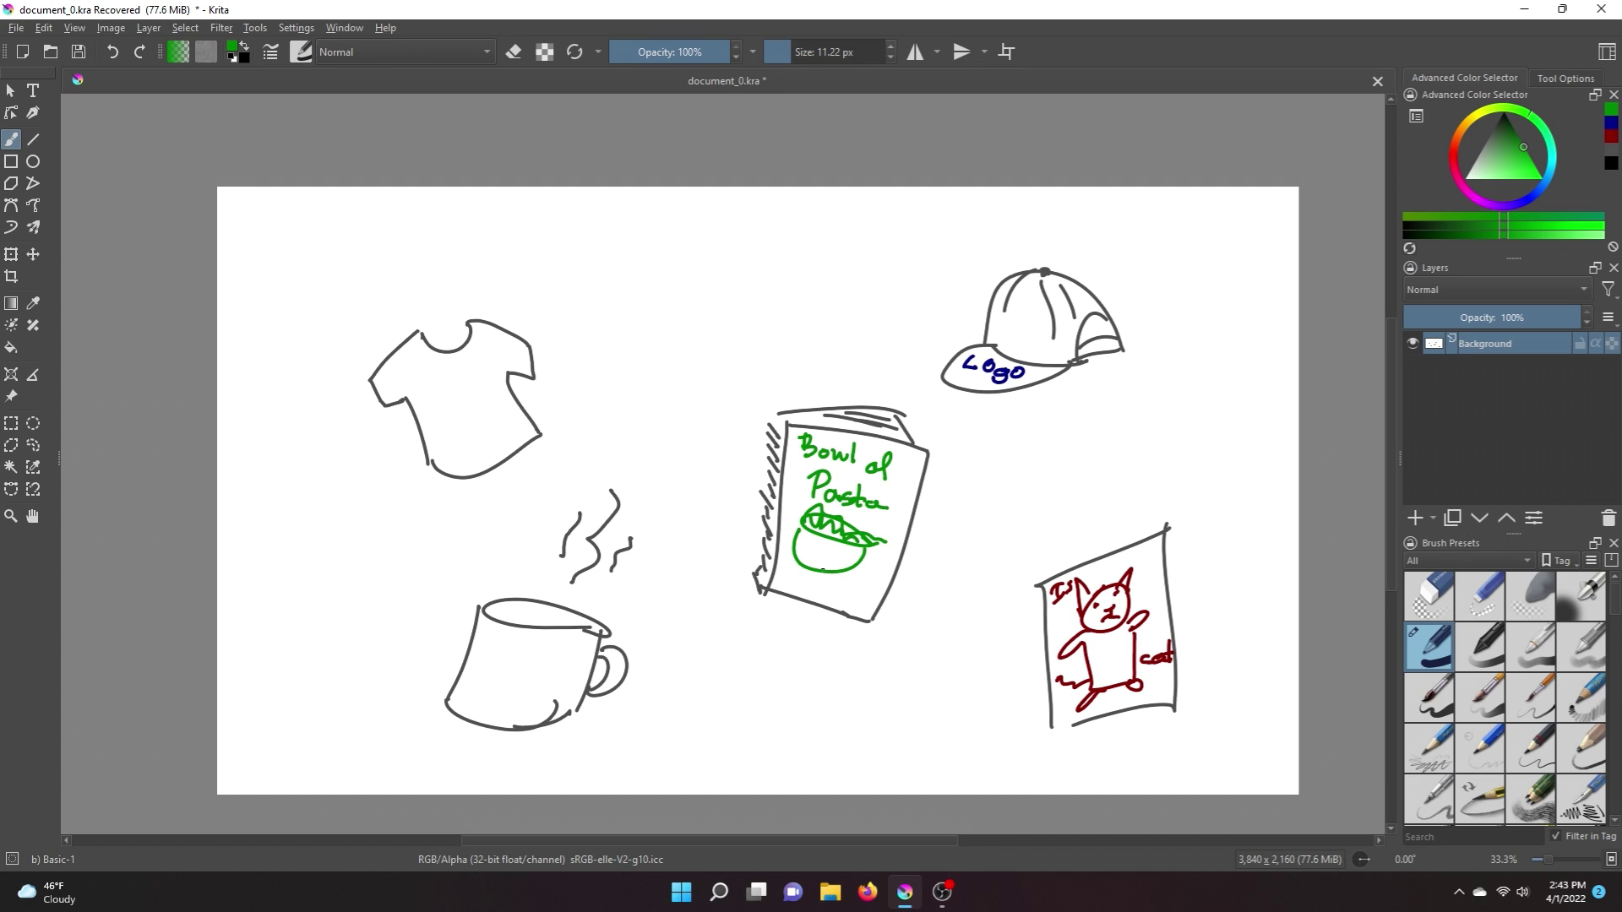
Draw an orange flaming circle on the mug and fill it with red scribbles.
{"action": "left_click", "coordinate": [1459, 137]}
{"action": "left_click", "coordinate": [1541, 181]}
{"action": "left_click_drag", "start_coordinate": [486, 649], "coordinate": [470, 669]}
{"action": "mouse_move", "coordinate": [481, 666]}
{"action": "left_mouse_down"}
{"action": "mouse_move", "coordinate": [514, 641]}
{"action": "mouse_move", "coordinate": [511, 669]}
{"action": "mouse_move", "coordinate": [537, 672]}
{"action": "left_mouse_up"}
{"action": "left_click", "coordinate": [1453, 158]}
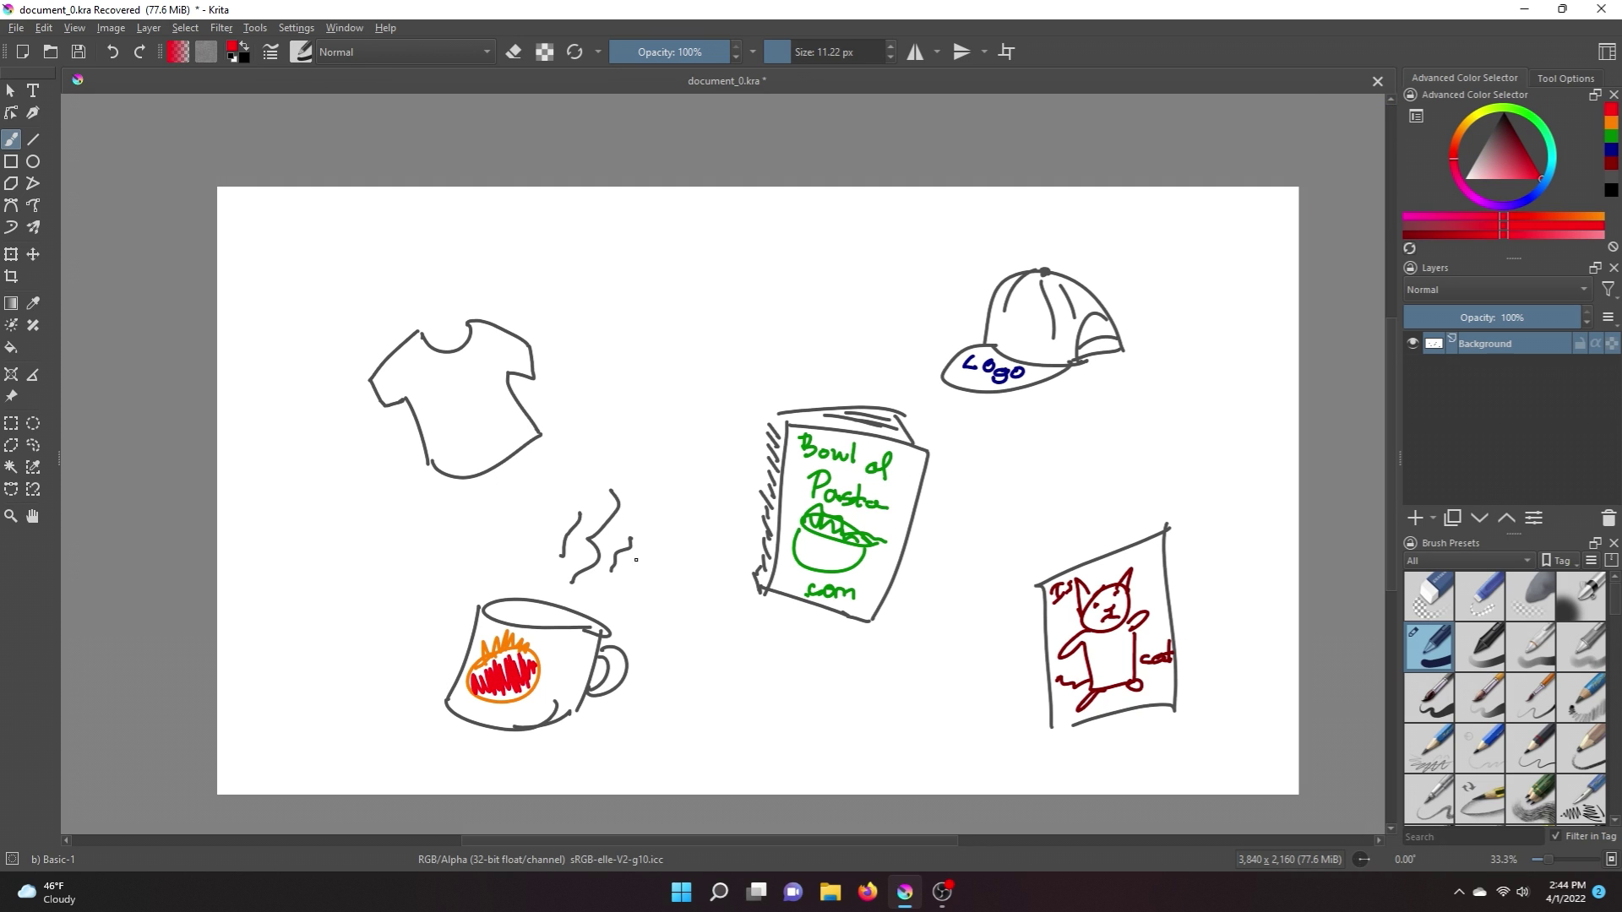
Pick a purple colour and draw a design across the T-shirt's chest.
{"action": "left_click", "coordinate": [1504, 205]}
{"action": "left_click", "coordinate": [1523, 147]}
{"action": "left_click_drag", "start_coordinate": [437, 381], "coordinate": [482, 386]}
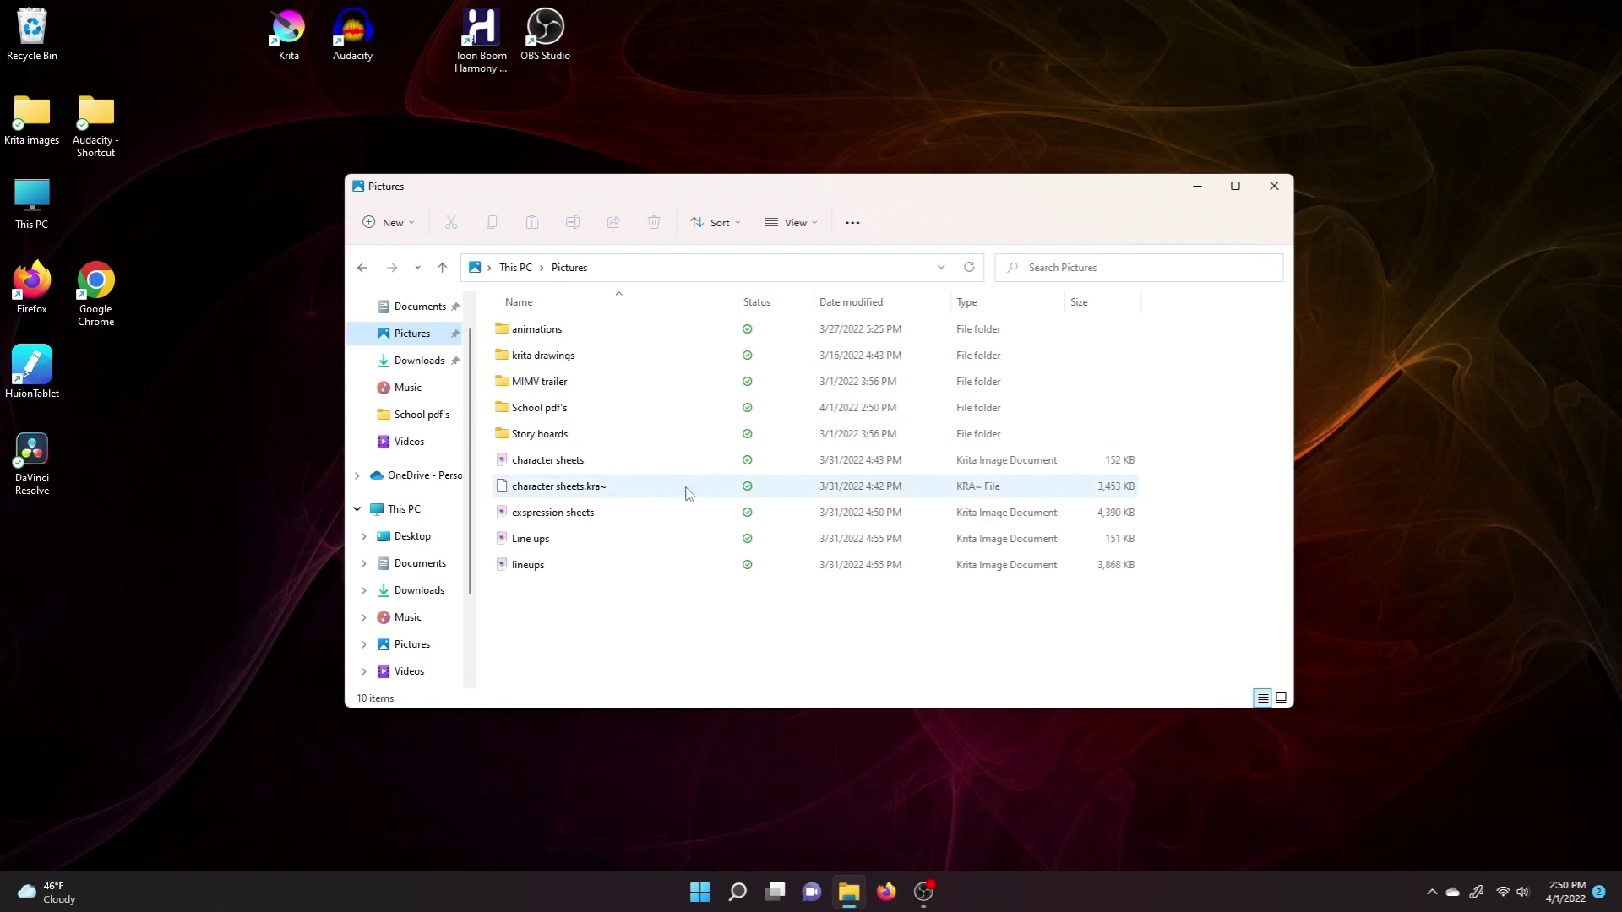
In File Explorer, open the MIMV trailer folder from Pictures and open the MIMV14 drawing in Krita.
{"action": "double_click", "coordinate": [564, 385]}
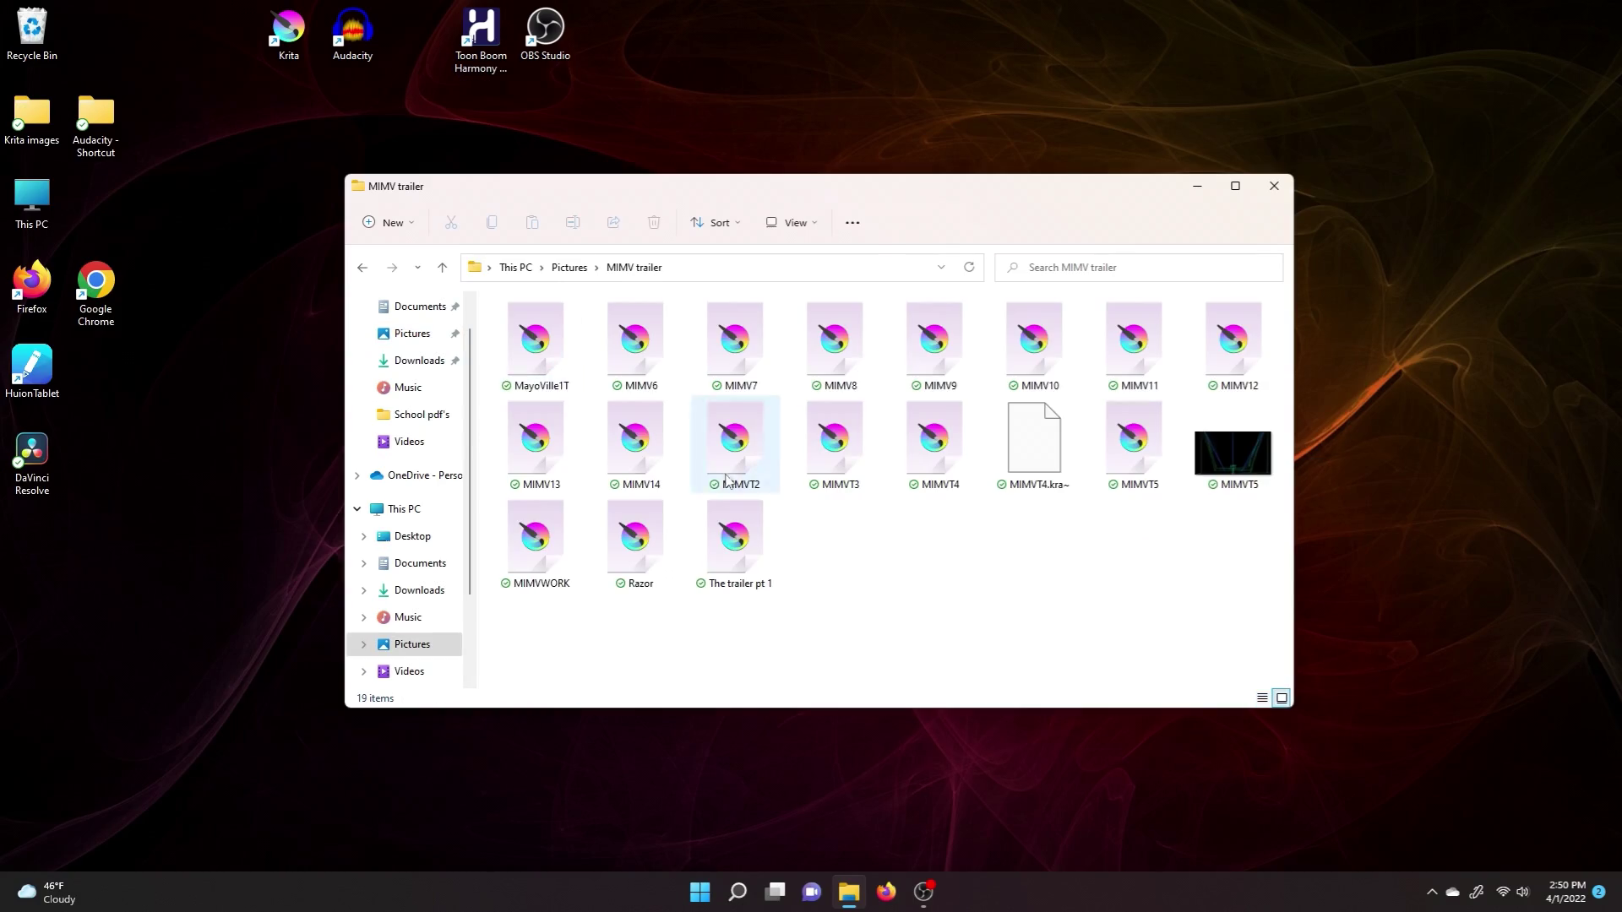
{"action": "left_click_drag", "start_coordinate": [969, 608], "coordinate": [584, 353]}
{"action": "left_click", "coordinate": [858, 532]}
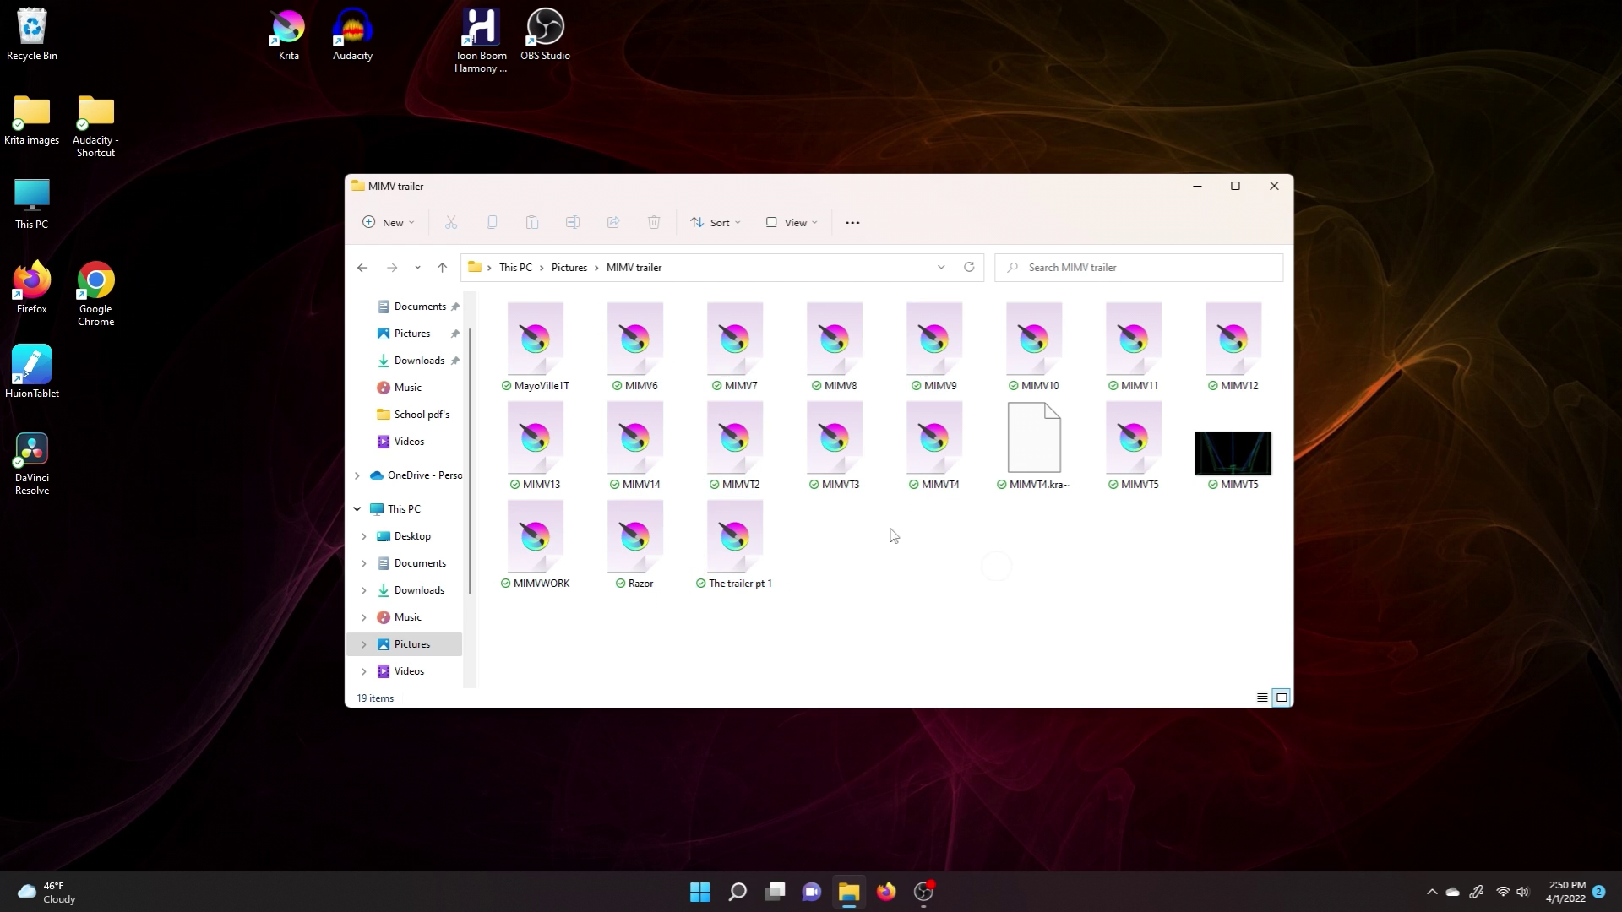
{"action": "double_click", "coordinate": [635, 435]}
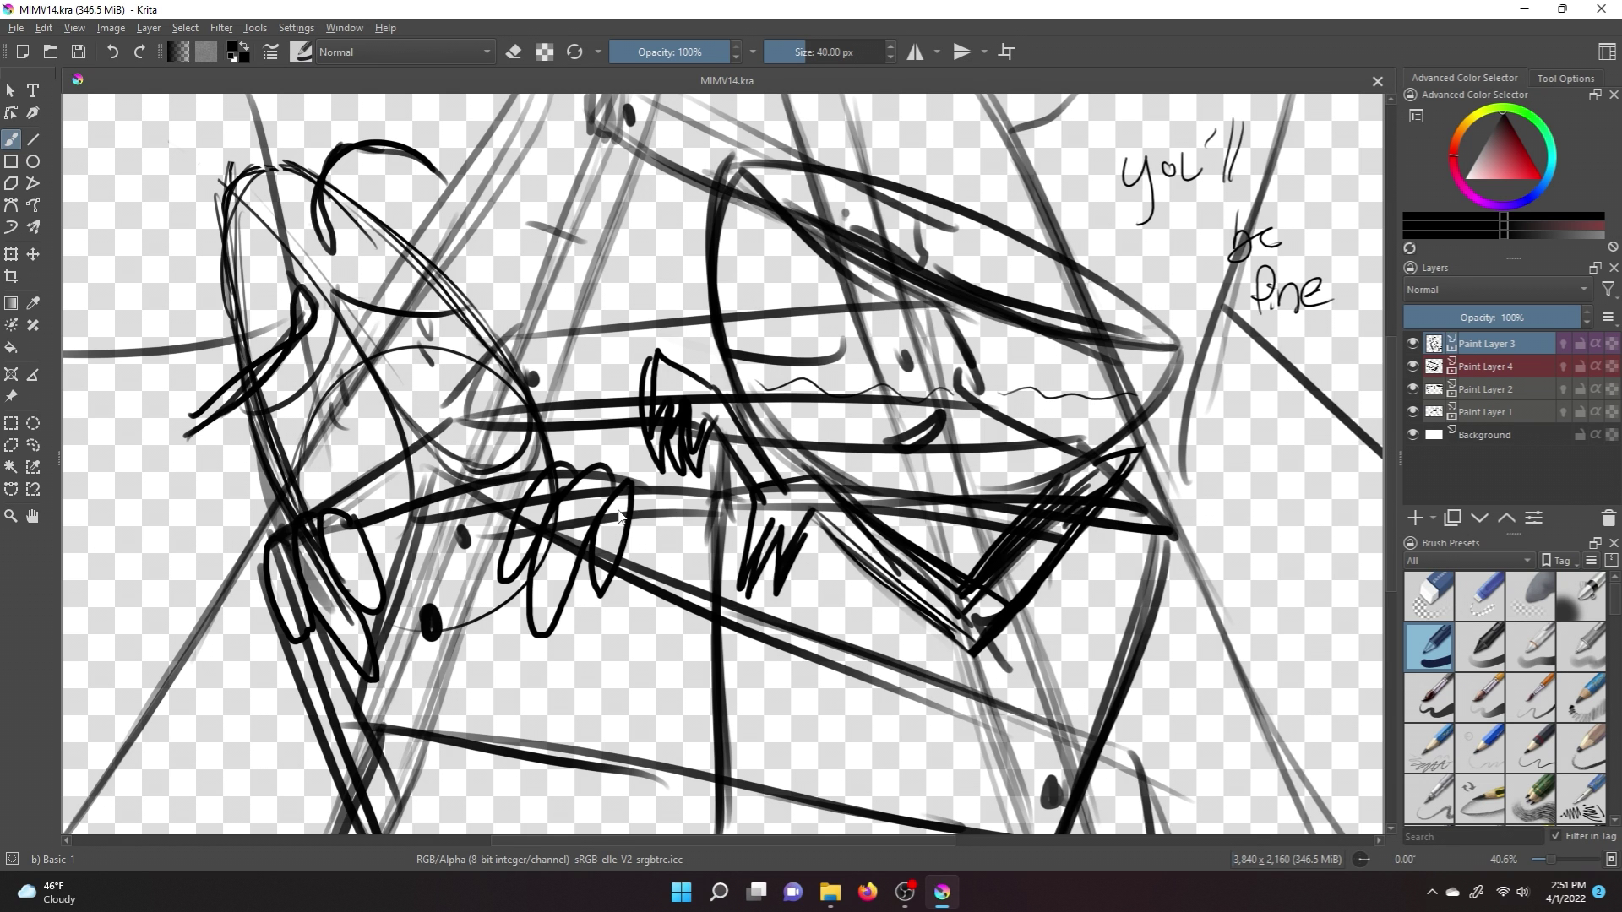
Look over the whole MIMV14 sketch and close it to return to the MIMV trailer folder.
{"action": "scroll", "coordinate": [619, 515], "scroll_direction": "down", "scroll_amount": 2}
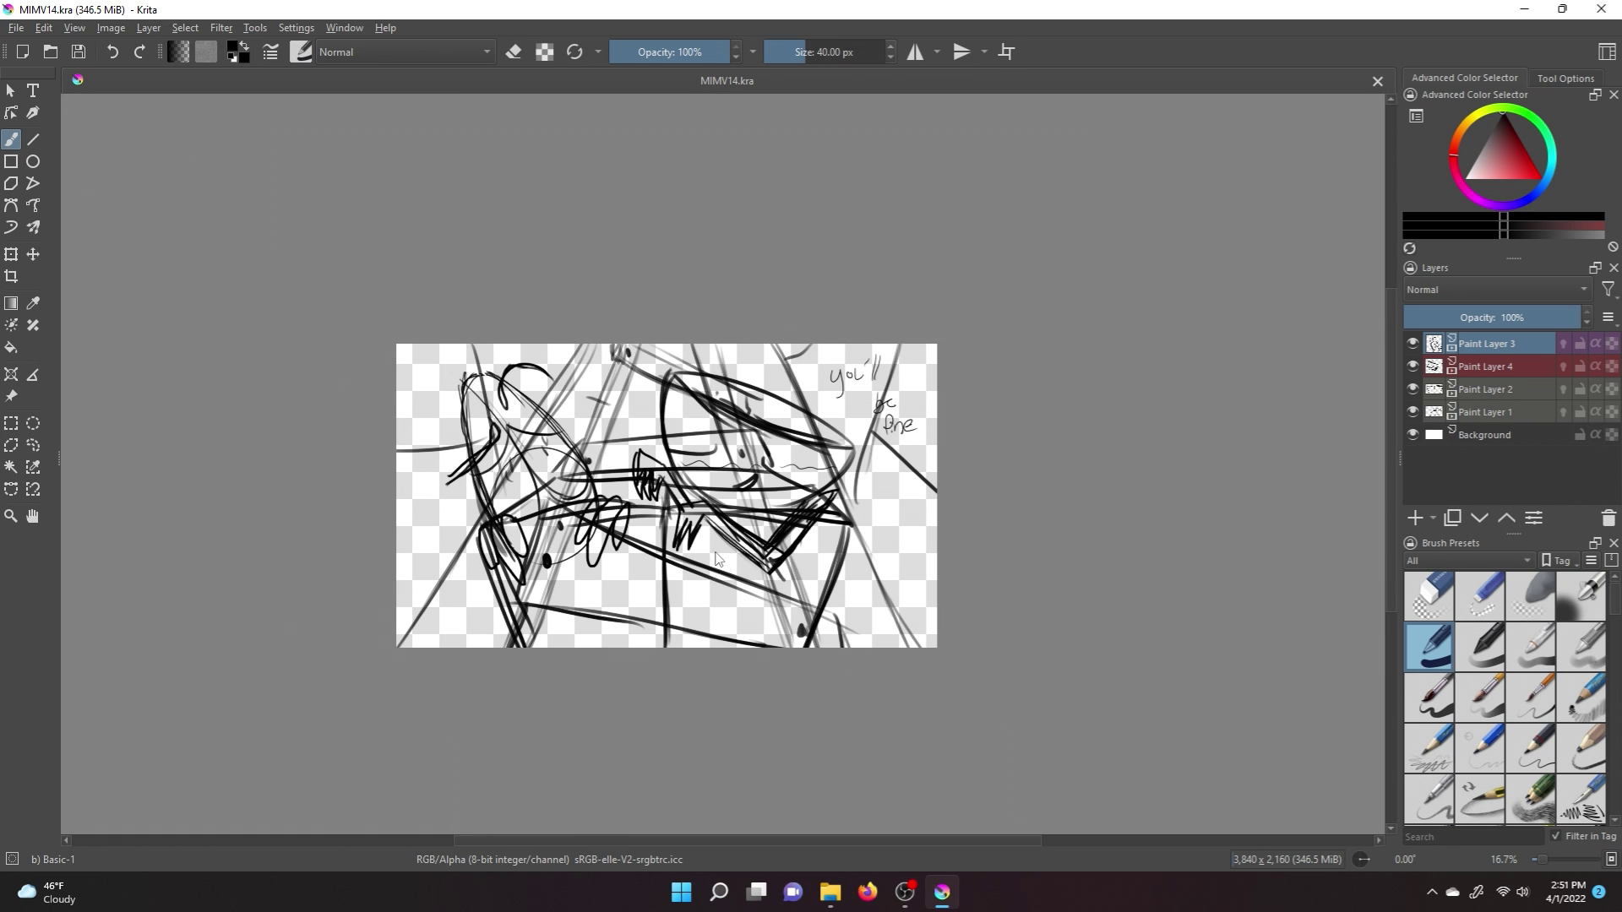
{"action": "scroll", "coordinate": [592, 477], "scroll_direction": "down", "scroll_amount": 1}
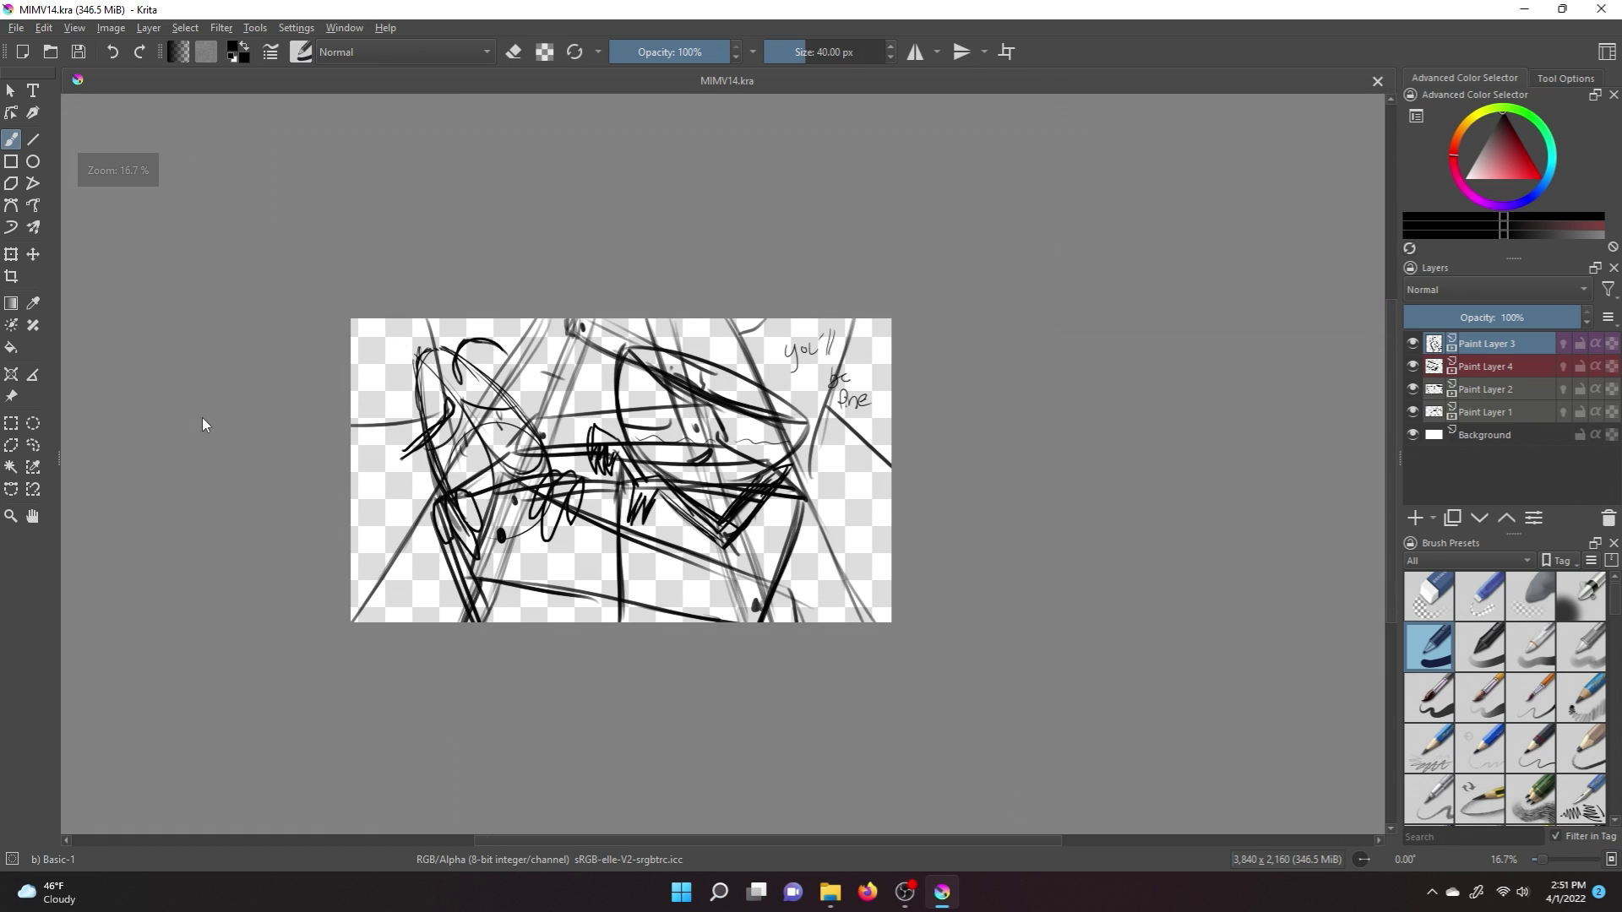
{"action": "left_click", "coordinate": [1601, 9]}
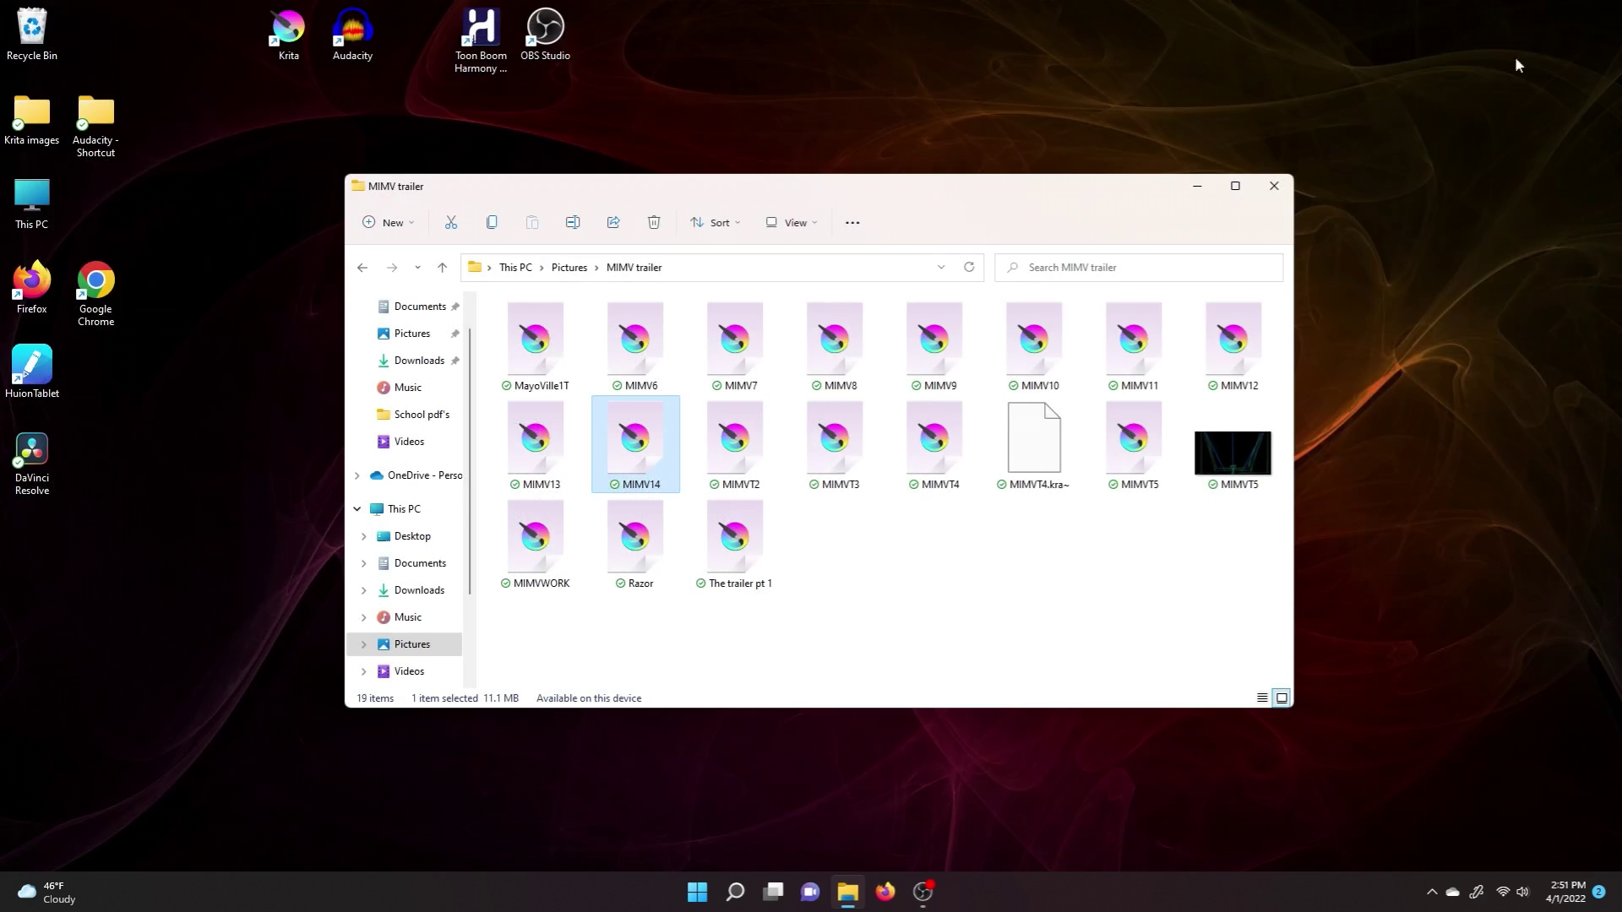
{"action": "left_click", "coordinate": [1140, 461]}
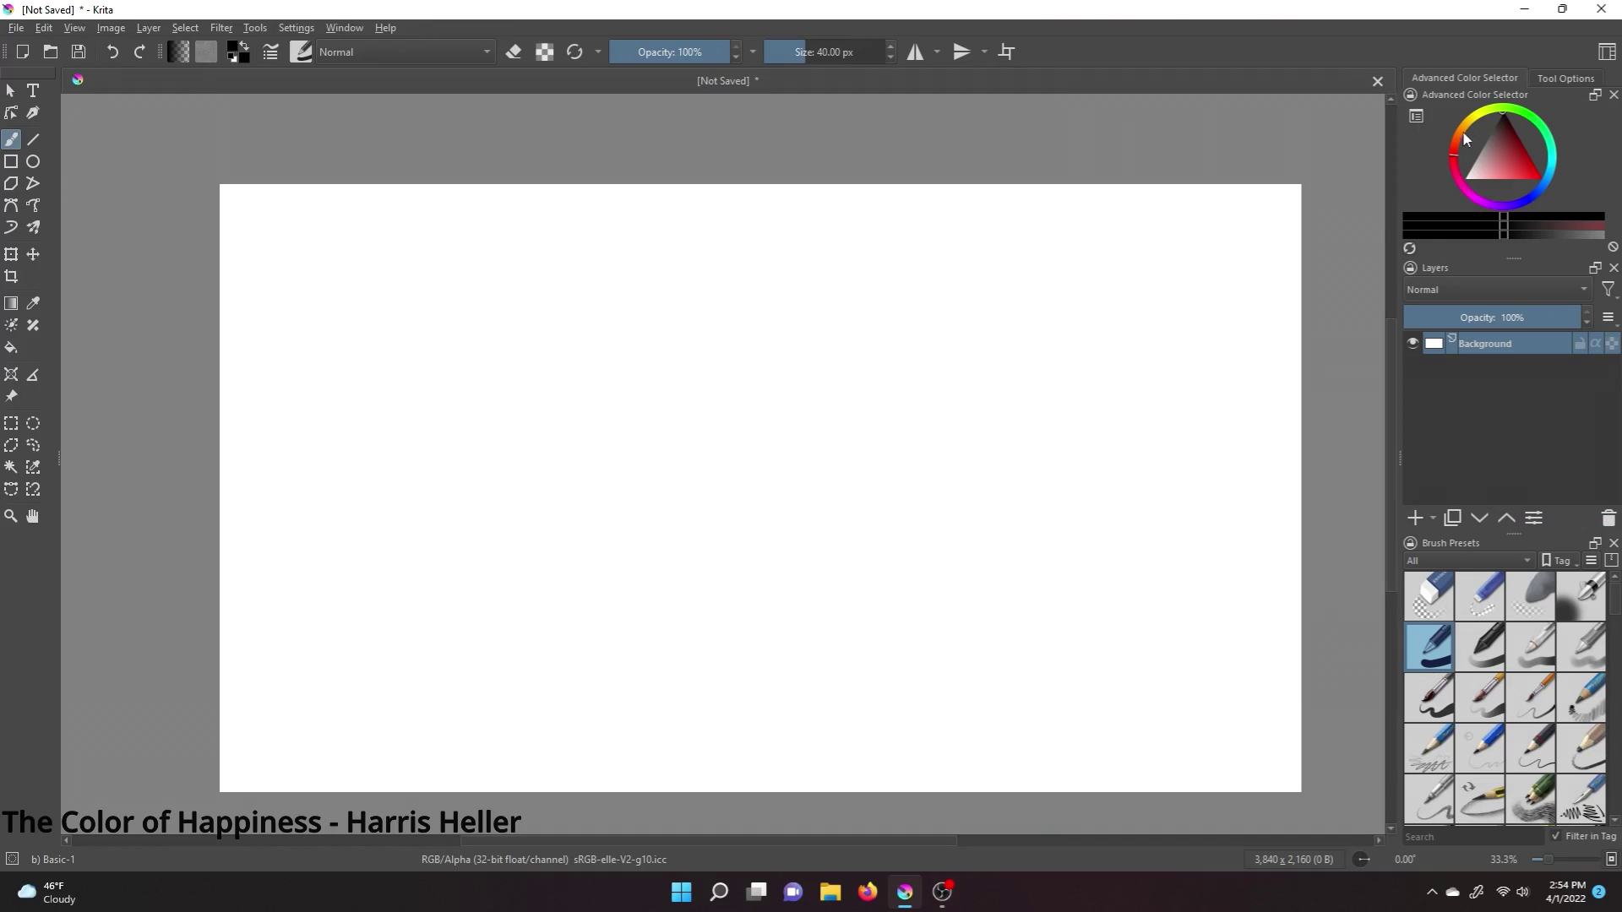
On a blank Krita canvas, draw an orange-red megaphone cone with a curved opening and a filled patch inside it.
{"action": "left_click", "coordinate": [1466, 139]}
{"action": "left_click", "coordinate": [1541, 179]}
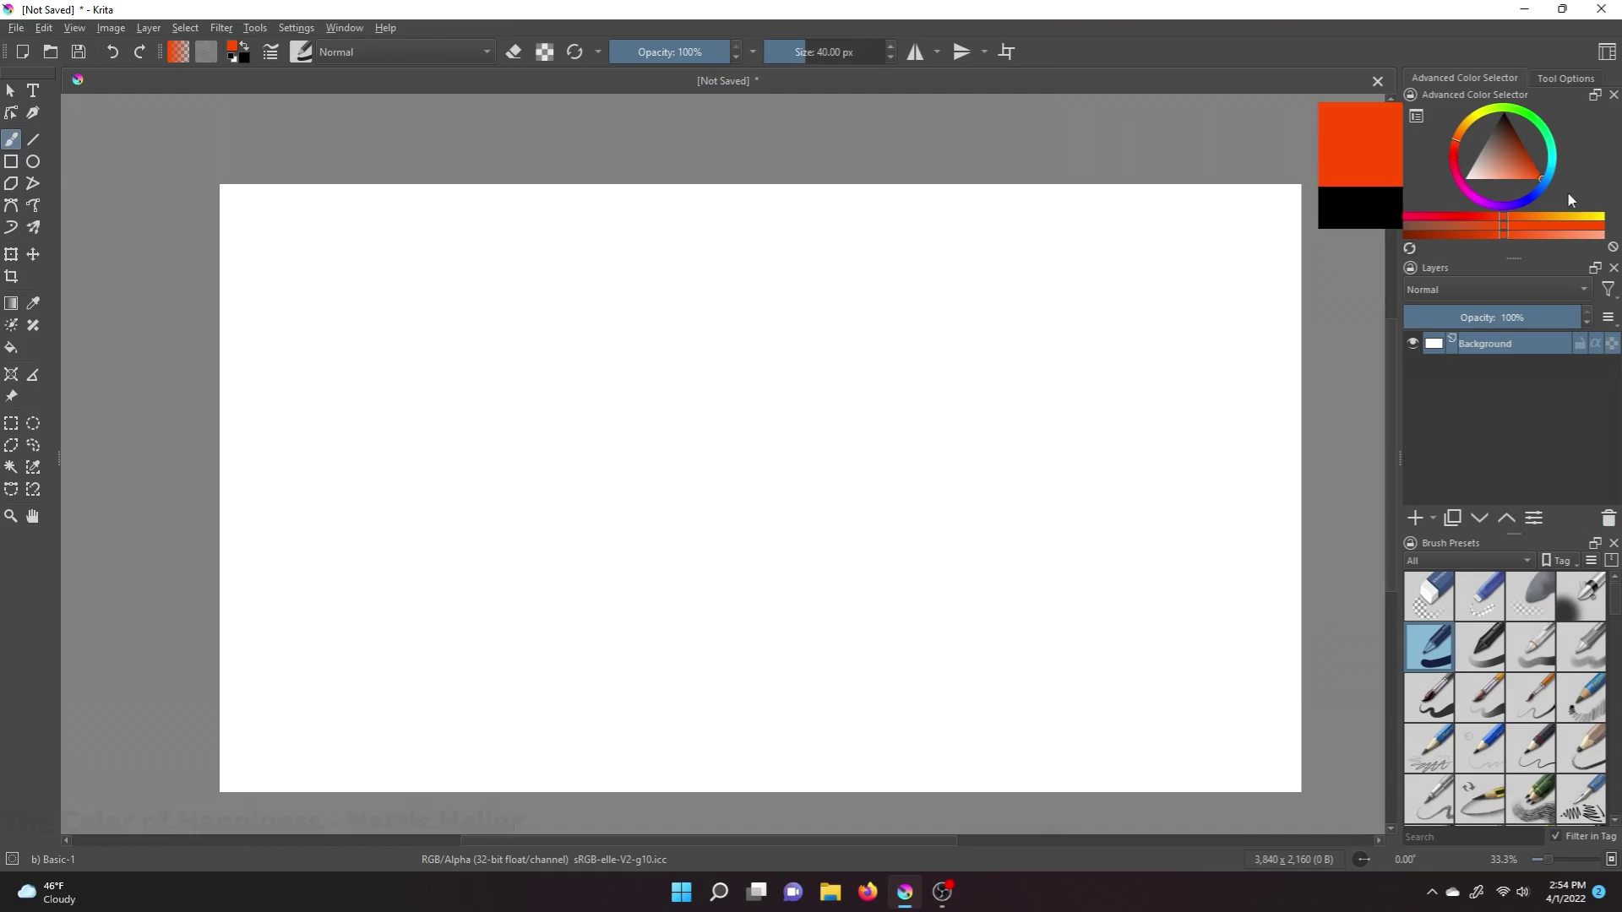
{"action": "left_click_drag", "start_coordinate": [506, 465], "coordinate": [389, 621]}
{"action": "left_click_drag", "start_coordinate": [391, 636], "coordinate": [583, 653]}
{"action": "mouse_move", "coordinate": [507, 466]}
{"action": "left_mouse_down"}
{"action": "mouse_move", "coordinate": [583, 653]}
{"action": "mouse_move", "coordinate": [571, 642]}
{"action": "left_mouse_up"}
{"action": "left_click_drag", "start_coordinate": [534, 551], "coordinate": [560, 588]}
Draw three wavy purple sound lines coming out of the megaphone's opening.
{"action": "left_click_drag", "start_coordinate": [1477, 156], "coordinate": [1483, 144]}
{"action": "left_click", "coordinate": [1500, 205]}
{"action": "left_click", "coordinate": [1501, 155]}
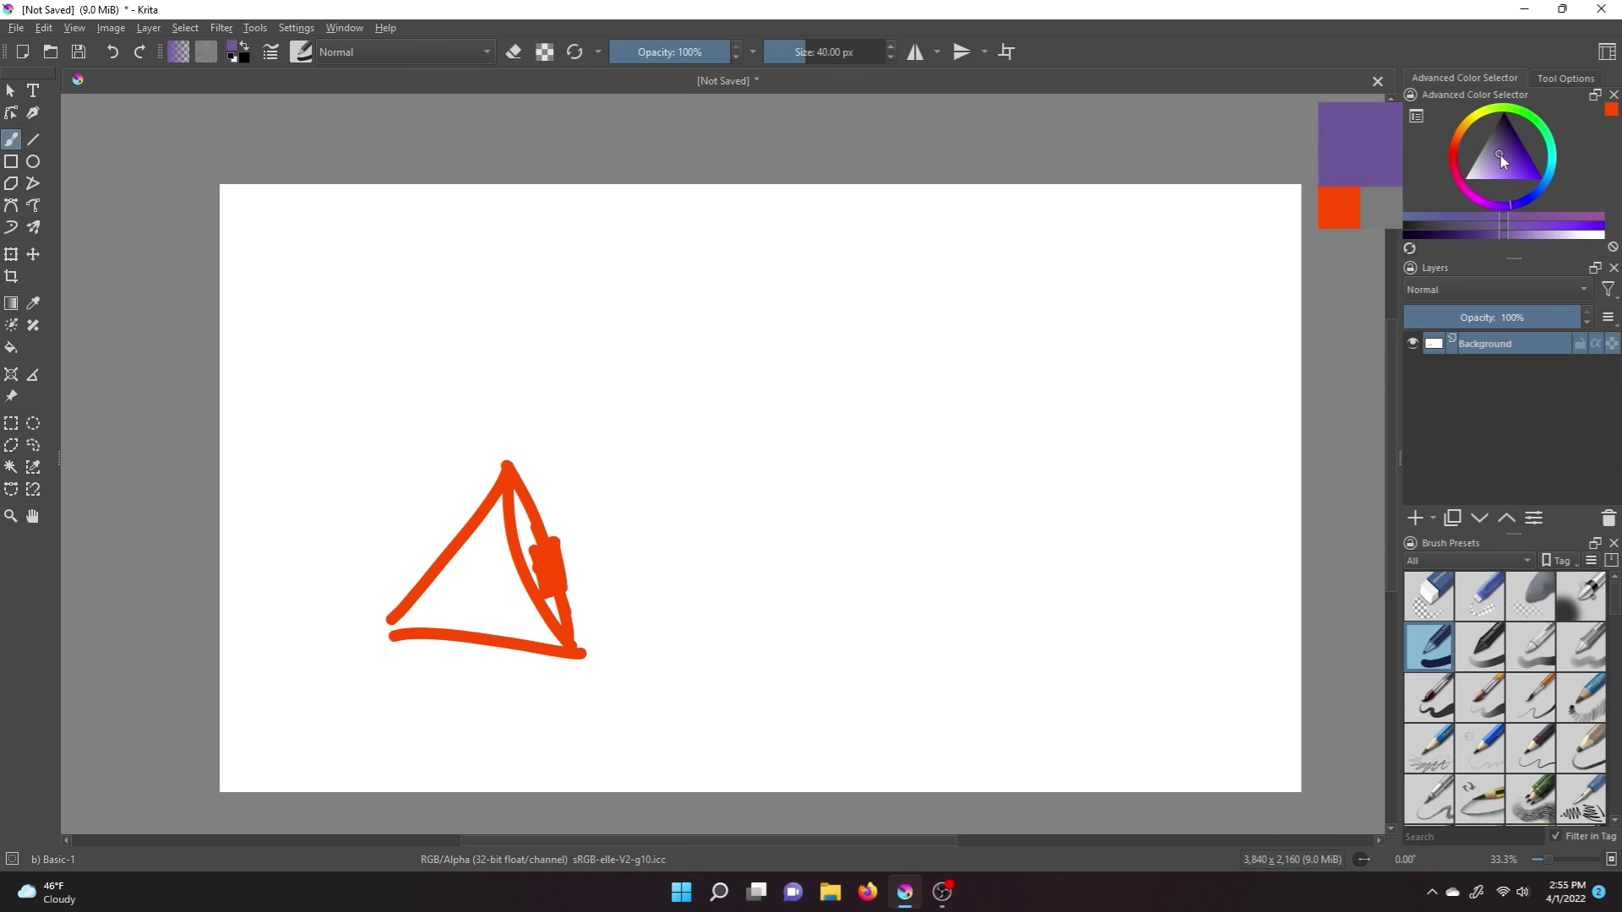
{"action": "left_click_drag", "start_coordinate": [547, 467], "coordinate": [606, 344]}
{"action": "left_click_drag", "start_coordinate": [608, 538], "coordinate": [742, 440]}
{"action": "left_click_drag", "start_coordinate": [641, 599], "coordinate": [721, 585]}
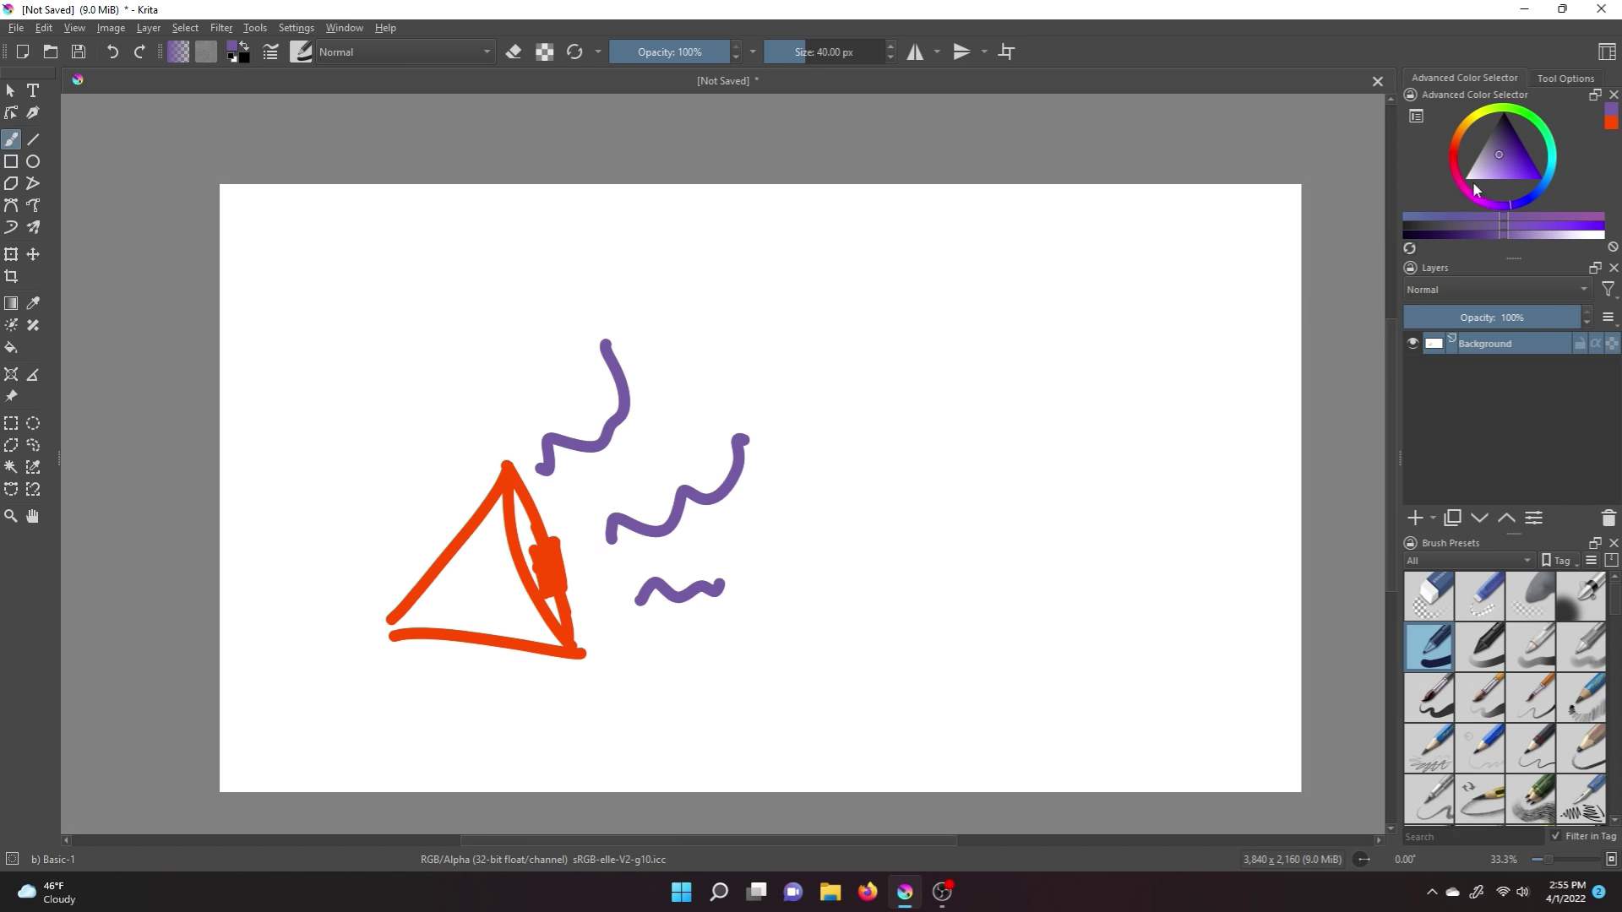
Paint a solid dark grey body and handle at the cone's narrow end and set the brush size to 15.96 px.
{"action": "left_click", "coordinate": [1492, 127]}
{"action": "mouse_move", "coordinate": [390, 646]}
{"action": "left_mouse_down"}
{"action": "mouse_move", "coordinate": [390, 727]}
{"action": "mouse_move", "coordinate": [355, 604]}
{"action": "mouse_move", "coordinate": [339, 621]}
{"action": "left_mouse_up"}
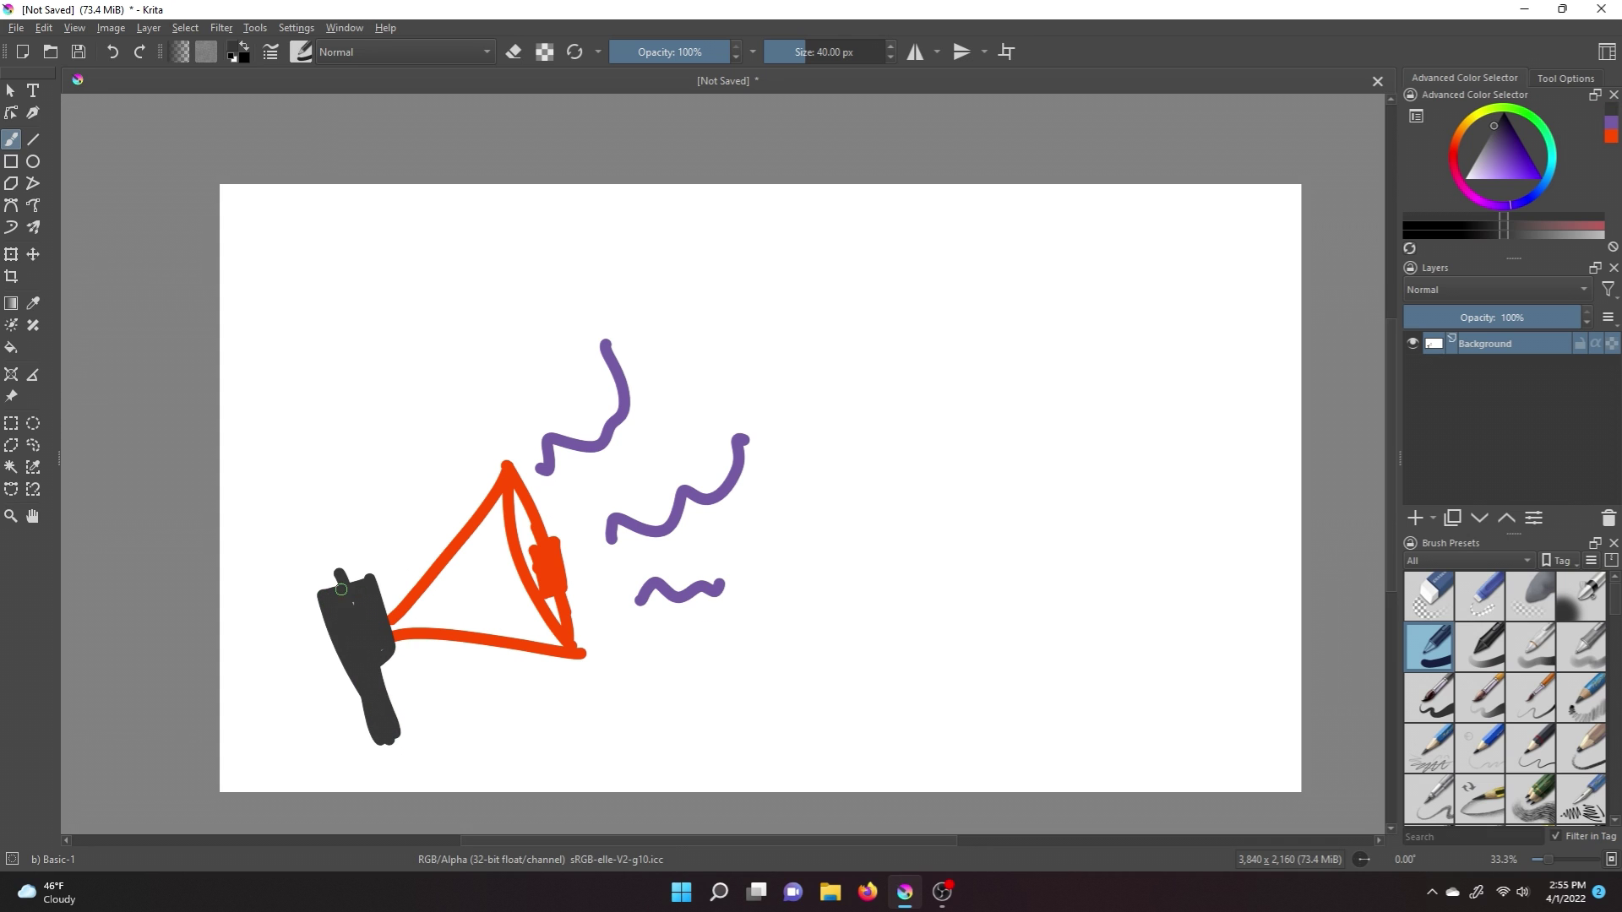
{"action": "left_click", "coordinate": [794, 51]}
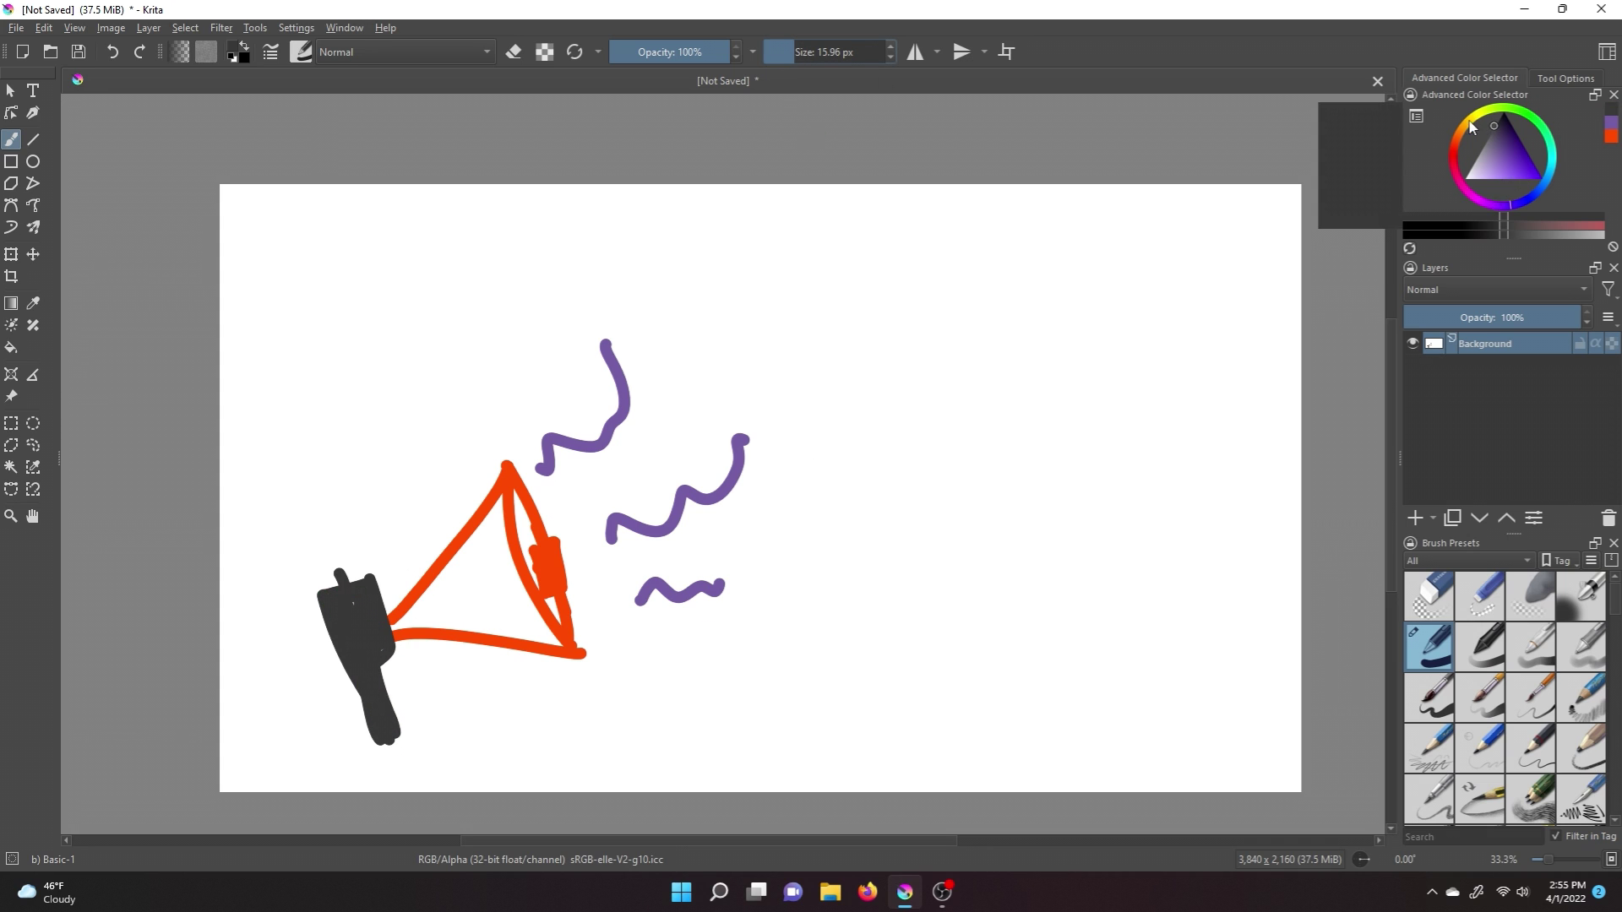
Fill the megaphone's cone with yellow and the gaps inside its opening with brown.
{"action": "left_click", "coordinate": [1469, 120]}
{"action": "left_click", "coordinate": [1541, 178]}
{"action": "left_click", "coordinate": [11, 346]}
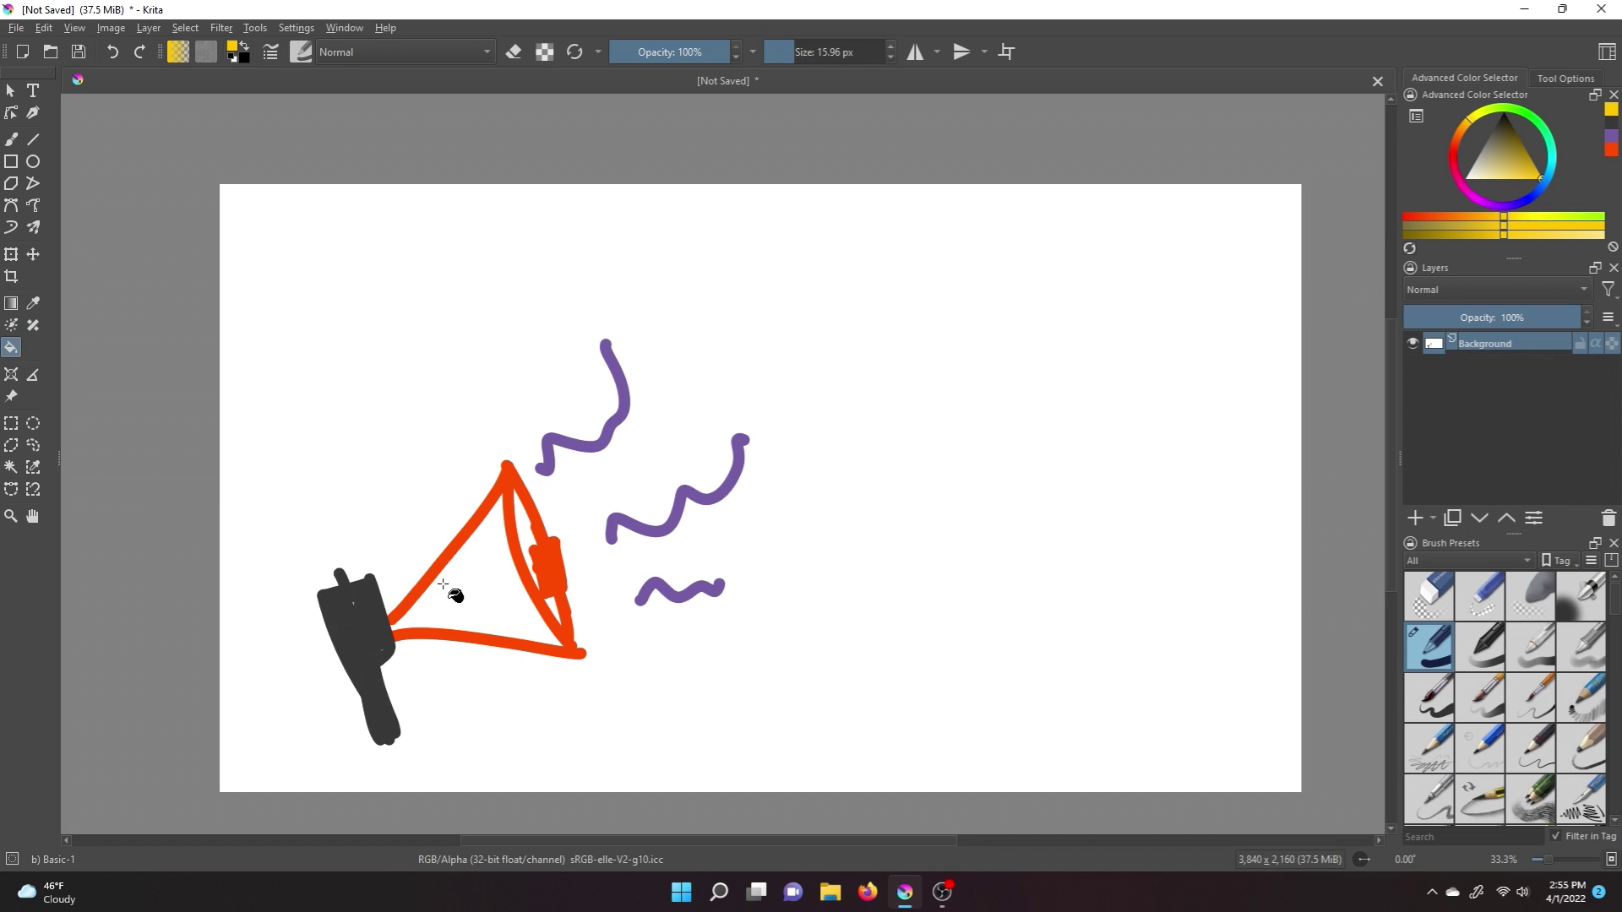
{"action": "left_click", "coordinate": [457, 591]}
{"action": "left_click", "coordinate": [533, 513]}
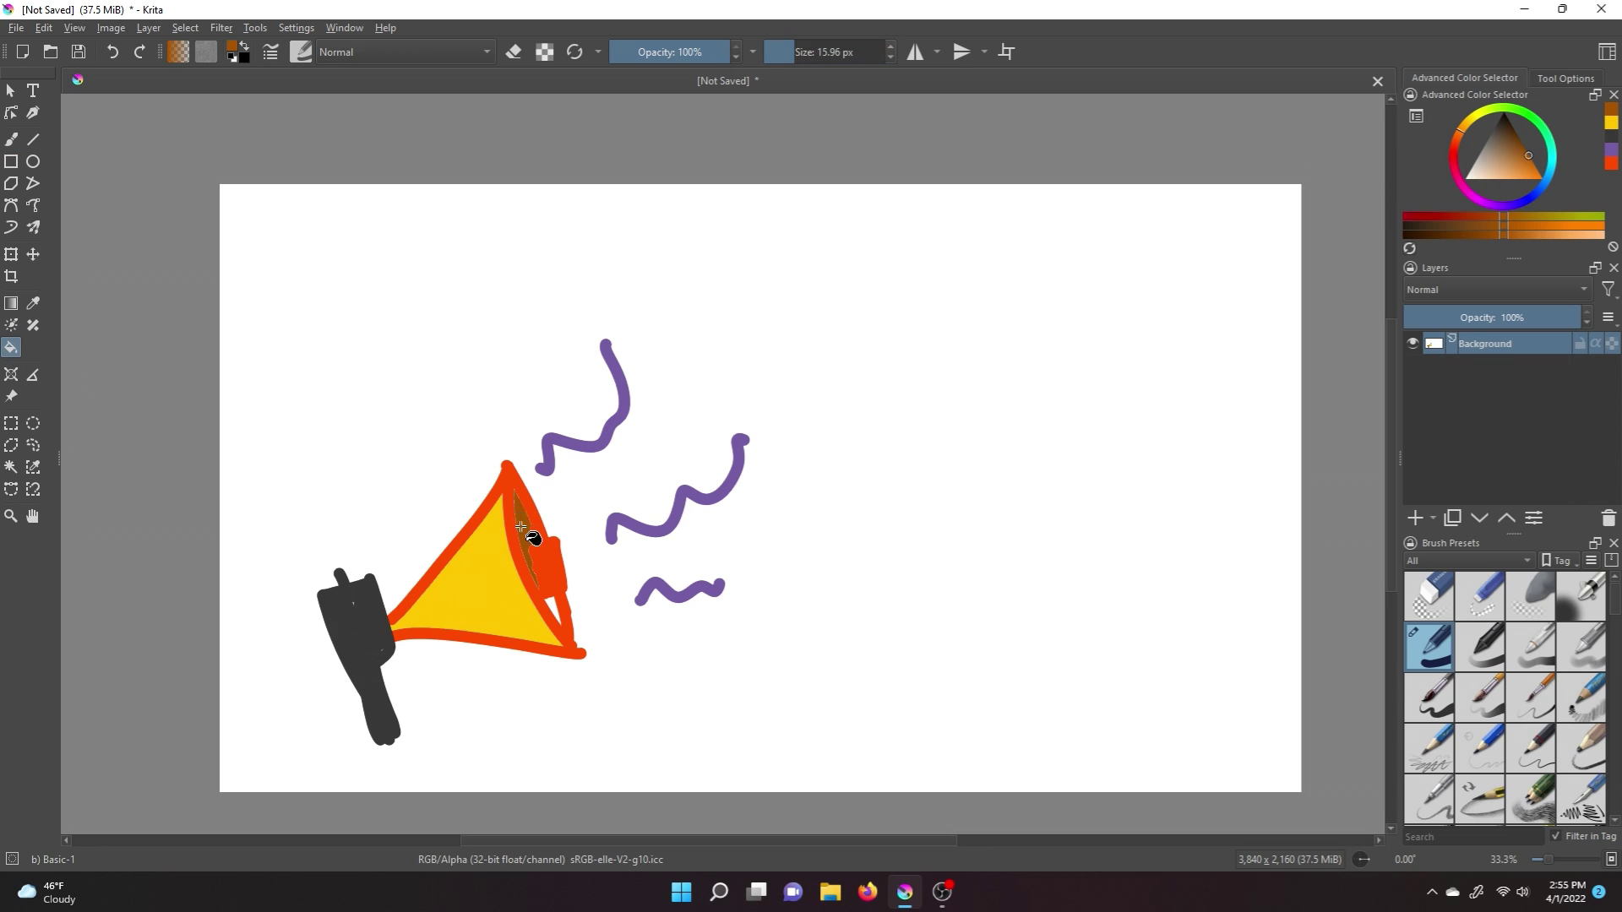
{"action": "left_click", "coordinate": [541, 598]}
Return to the freehand brush and set its colour to dark navy blue.
{"action": "left_click", "coordinate": [11, 141]}
{"action": "left_click", "coordinate": [1519, 203]}
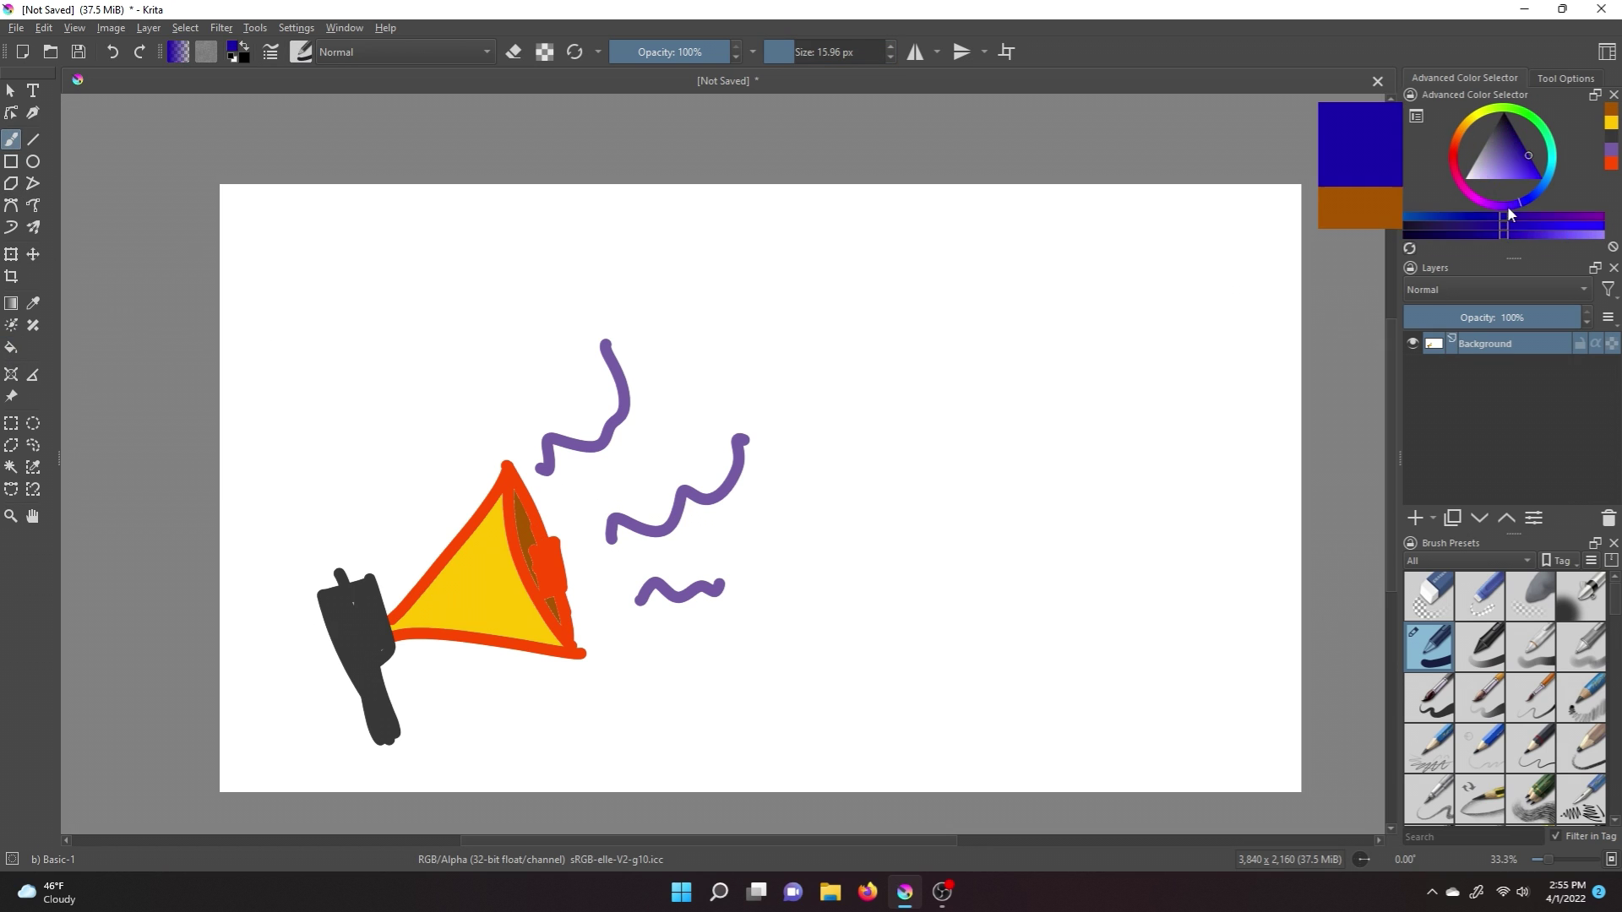
{"action": "left_click", "coordinate": [1515, 134]}
{"action": "mouse_move", "coordinate": [842, 282]}
{"action": "left_mouse_down"}
{"action": "mouse_move", "coordinate": [712, 342]}
{"action": "mouse_move", "coordinate": [796, 285]}
{"action": "left_mouse_up"}
{"action": "left_click_drag", "start_coordinate": [535, 348], "coordinate": [521, 367]}
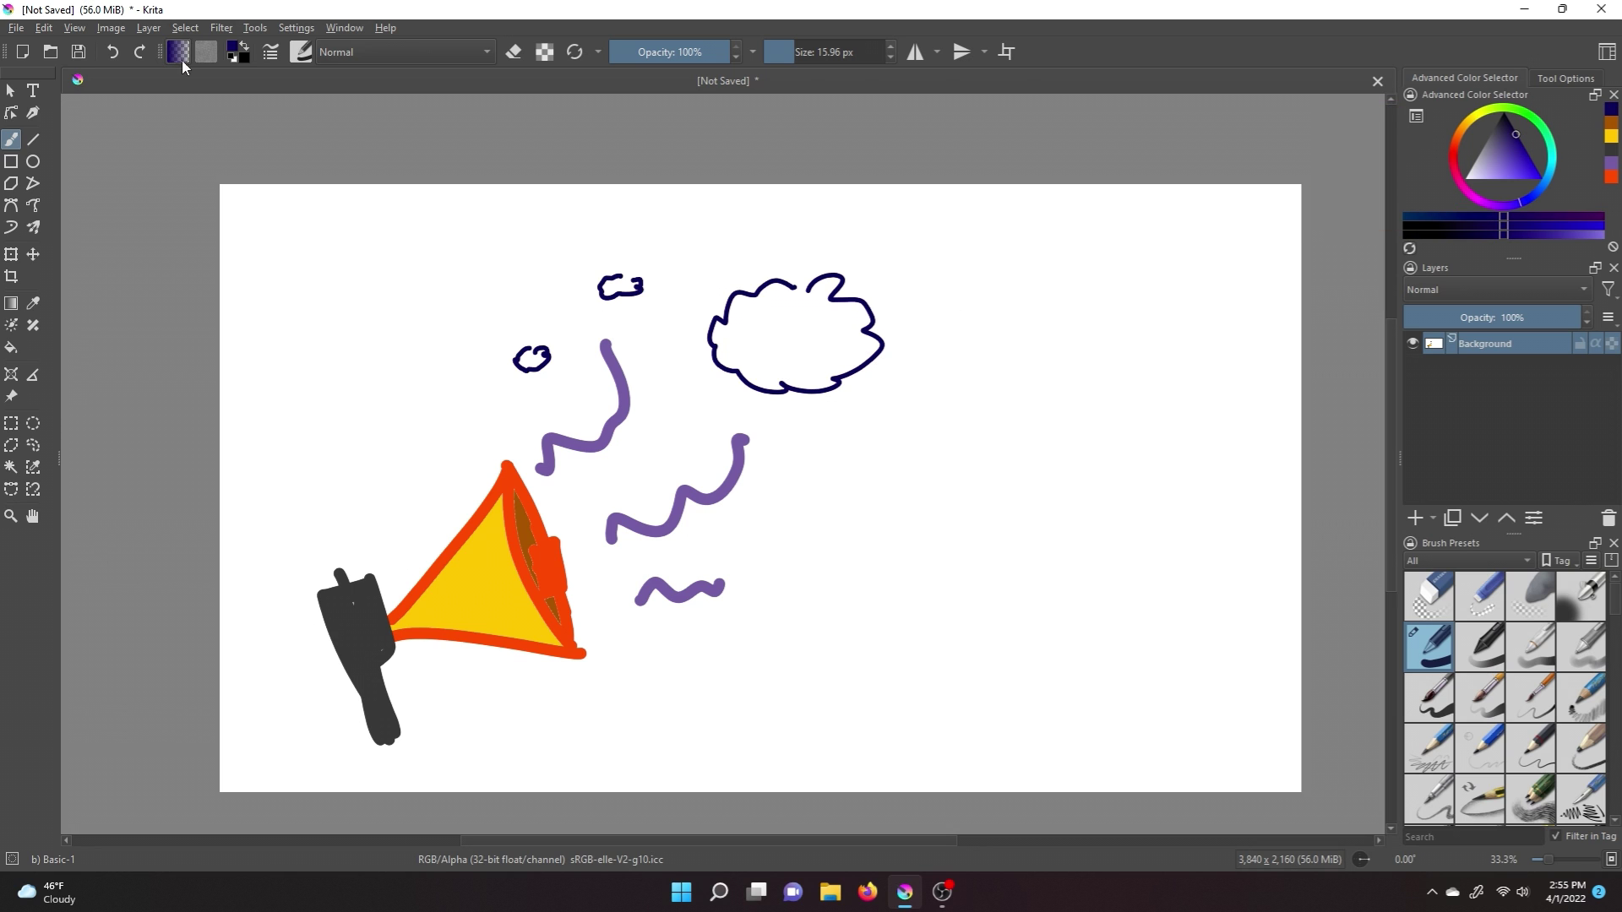
{"action": "key", "text": "ctrl+z"}
{"action": "key", "text": "ctrl+z"}
{"action": "key", "text": "ctrl+z"}
Draw a large navy thought cloud beside the sound lines, letter "The Idea" inside it and add two small bubbles below the megaphone.
{"action": "mouse_move", "coordinate": [959, 328]}
{"action": "left_mouse_down"}
{"action": "mouse_move", "coordinate": [1213, 388]}
{"action": "mouse_move", "coordinate": [1104, 633]}
{"action": "mouse_move", "coordinate": [816, 575]}
{"action": "mouse_move", "coordinate": [803, 401]}
{"action": "mouse_move", "coordinate": [816, 576]}
{"action": "left_mouse_up"}
{"action": "left_click_drag", "start_coordinate": [904, 385], "coordinate": [911, 437]}
{"action": "mouse_move", "coordinate": [866, 405]}
{"action": "left_mouse_down"}
{"action": "mouse_move", "coordinate": [974, 367]}
{"action": "mouse_move", "coordinate": [1070, 411]}
{"action": "left_mouse_up"}
{"action": "left_click_drag", "start_coordinate": [888, 564], "coordinate": [1005, 543]}
{"action": "mouse_move", "coordinate": [936, 497]}
{"action": "left_mouse_down"}
{"action": "mouse_move", "coordinate": [946, 545]}
{"action": "mouse_move", "coordinate": [993, 471]}
{"action": "left_mouse_up"}
{"action": "mouse_move", "coordinate": [1010, 477]}
{"action": "left_mouse_down"}
{"action": "mouse_move", "coordinate": [1068, 528]}
{"action": "mouse_move", "coordinate": [1136, 534]}
{"action": "left_mouse_up"}
{"action": "mouse_move", "coordinate": [698, 676]}
{"action": "left_mouse_down"}
{"action": "mouse_move", "coordinate": [659, 686]}
{"action": "mouse_move", "coordinate": [686, 673]}
{"action": "left_mouse_up"}
{"action": "mouse_move", "coordinate": [473, 734]}
{"action": "left_mouse_down"}
{"action": "mouse_move", "coordinate": [502, 752]}
{"action": "mouse_move", "coordinate": [475, 735]}
{"action": "left_mouse_up"}
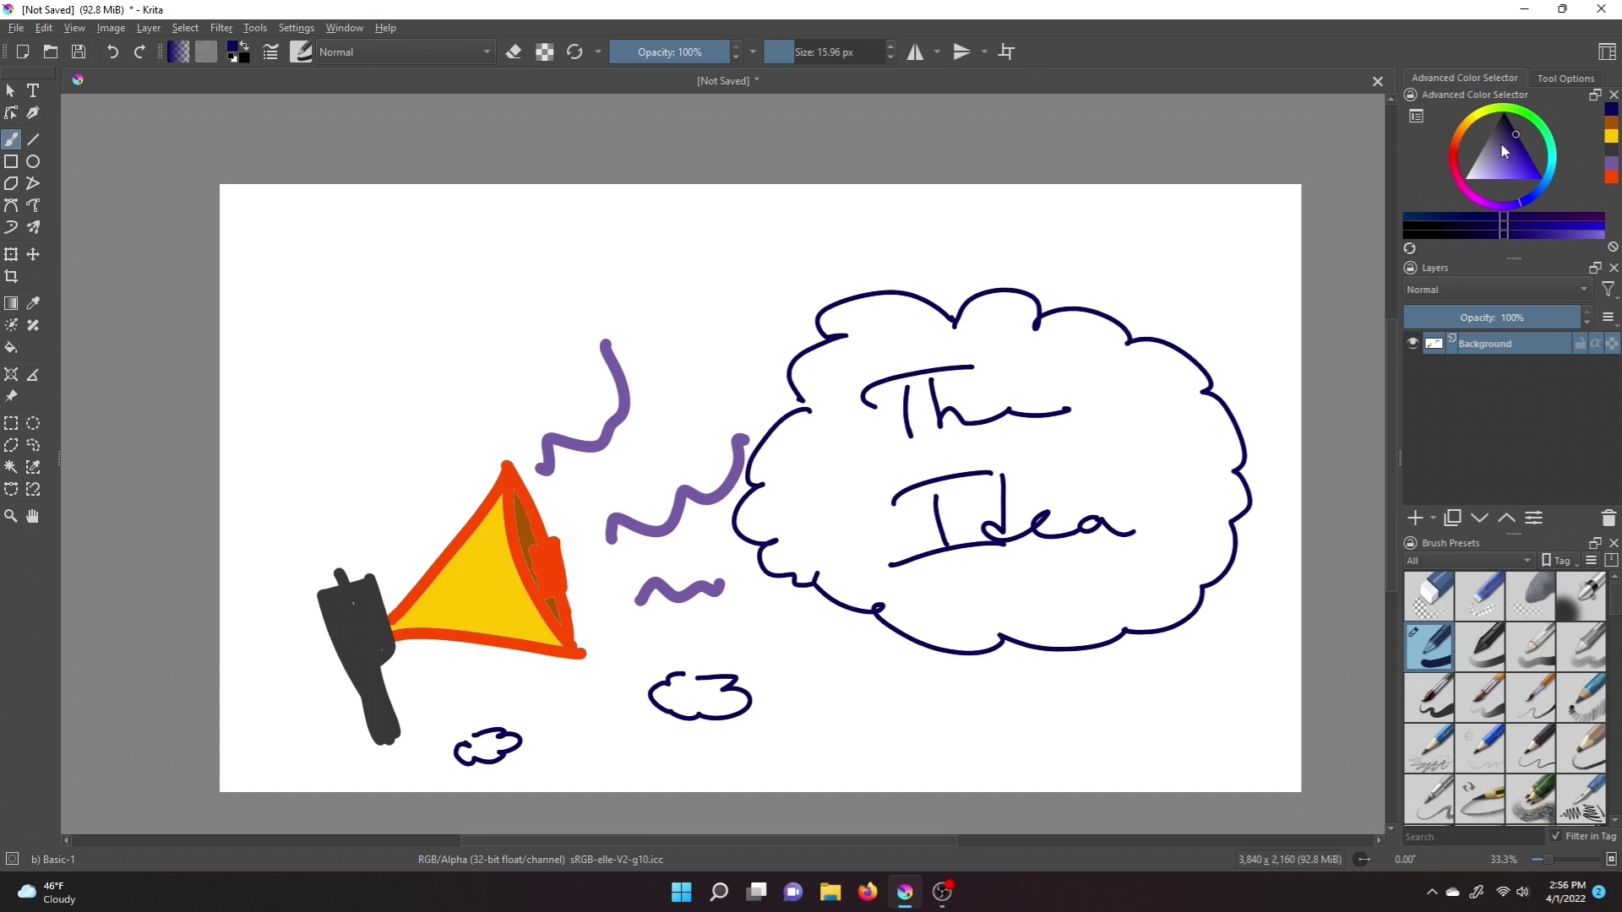
Paint thick black strokes across the empty area above the megaphone with a 93.92 px brush.
{"action": "left_click_drag", "start_coordinate": [852, 52], "coordinate": [815, 51]}
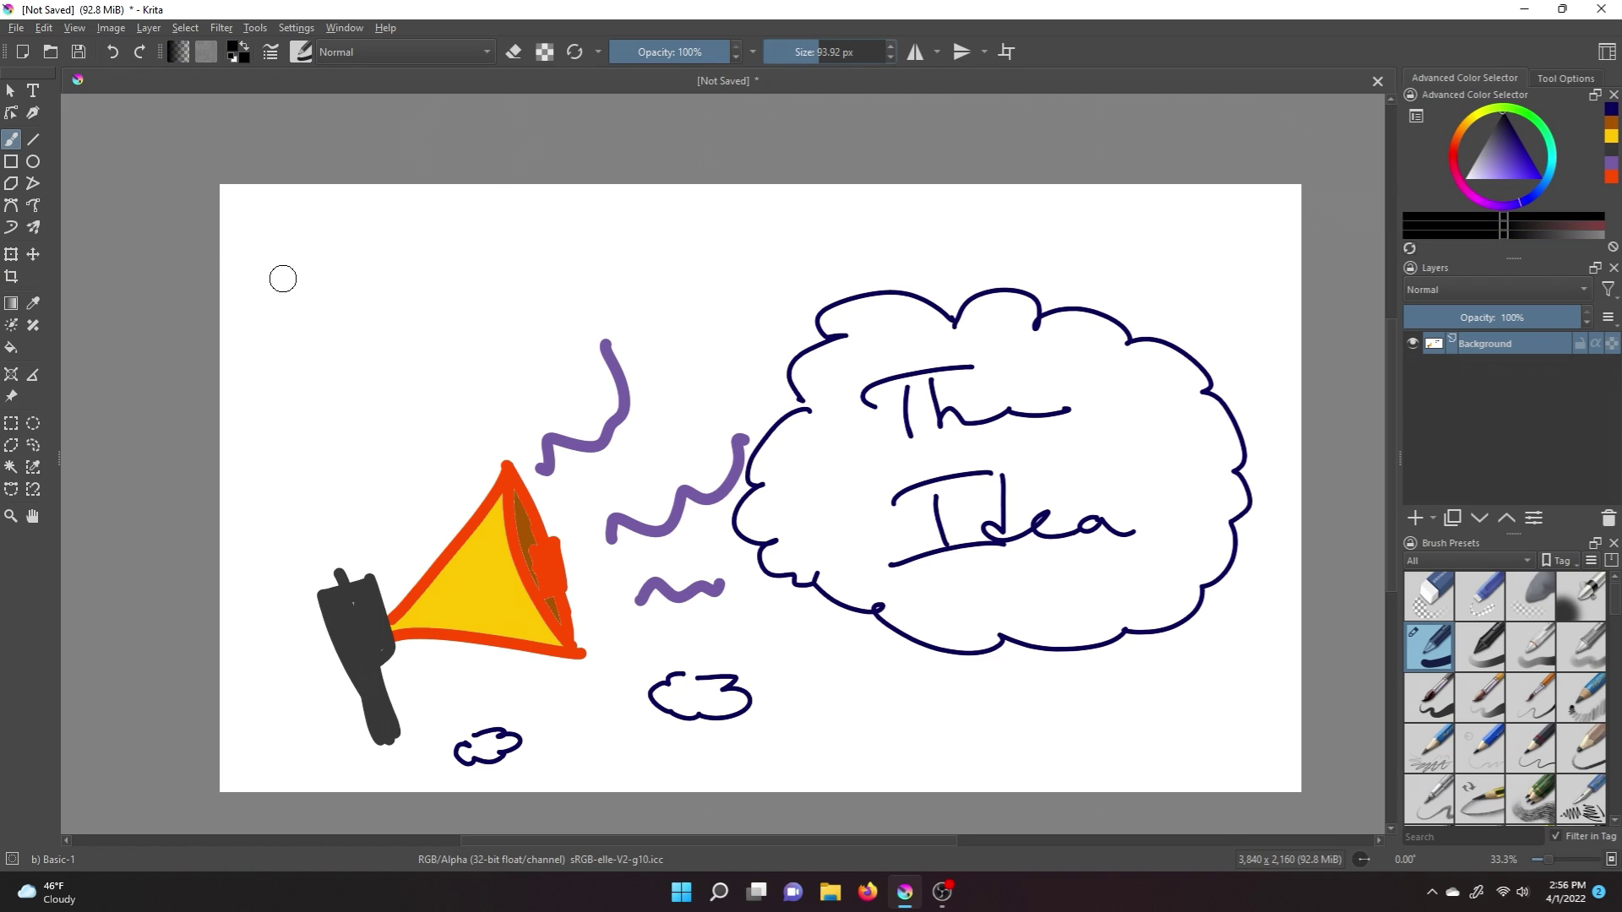
{"action": "left_click_drag", "start_coordinate": [246, 278], "coordinate": [308, 355]}
{"action": "mouse_move", "coordinate": [371, 343]}
{"action": "left_mouse_down"}
{"action": "mouse_move", "coordinate": [418, 287]}
{"action": "mouse_move", "coordinate": [490, 291]}
{"action": "left_mouse_up"}
{"action": "mouse_move", "coordinate": [541, 300]}
{"action": "left_mouse_down"}
{"action": "mouse_move", "coordinate": [642, 287]}
{"action": "mouse_move", "coordinate": [680, 257]}
{"action": "left_mouse_up"}
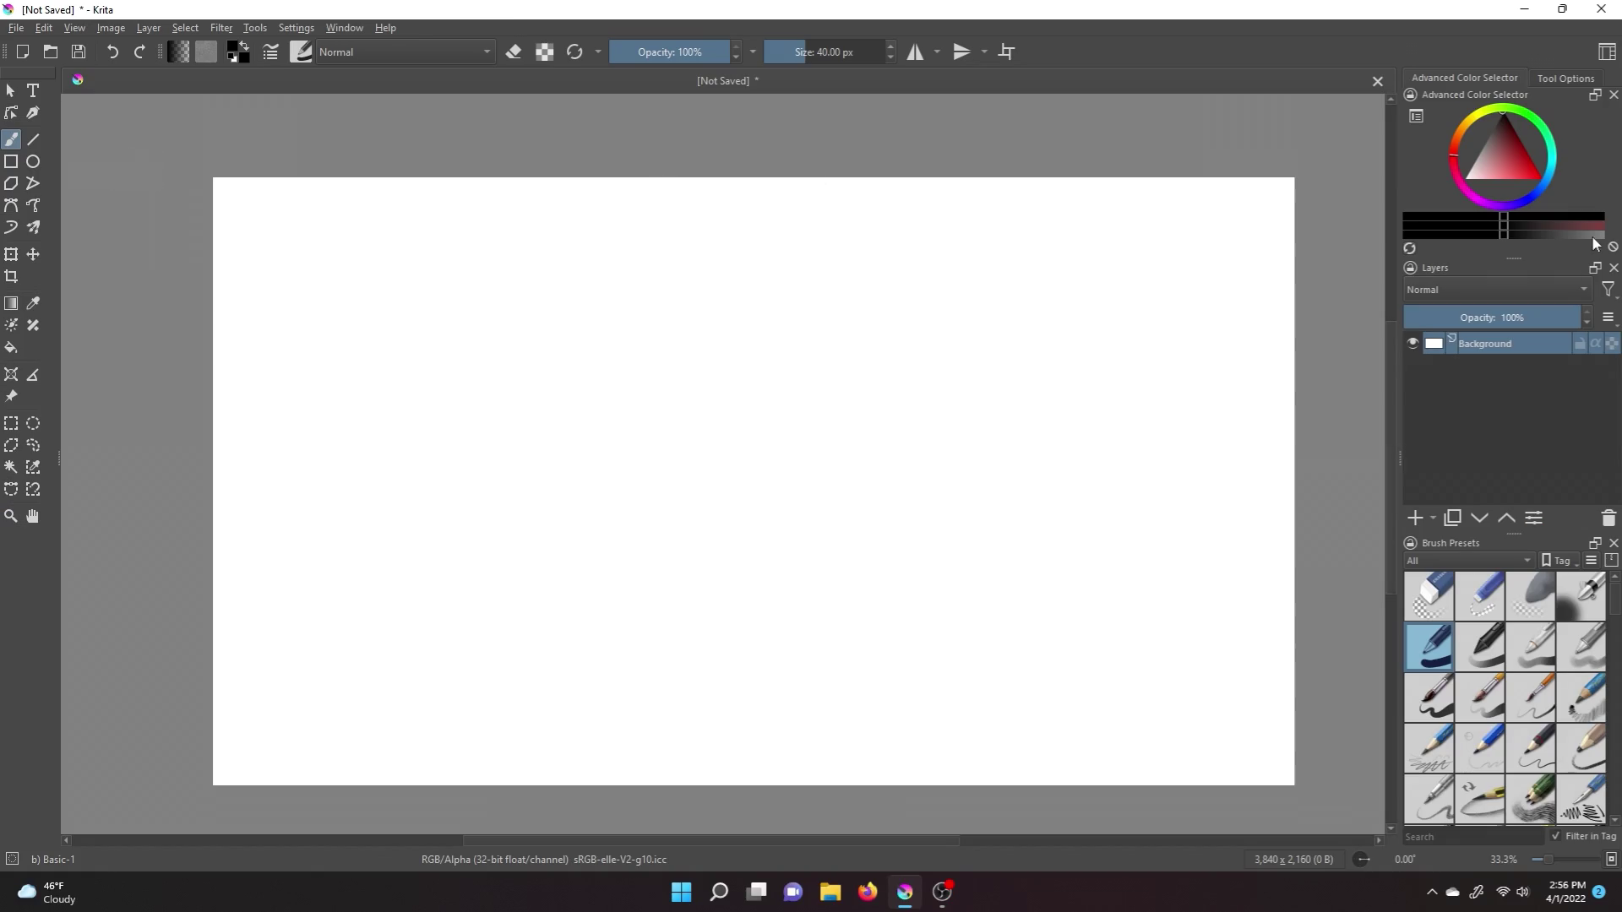
On a blank canvas, draw a large red rounded rectangle with a play triangle outlined in its centre.
{"action": "left_click", "coordinate": [1603, 231]}
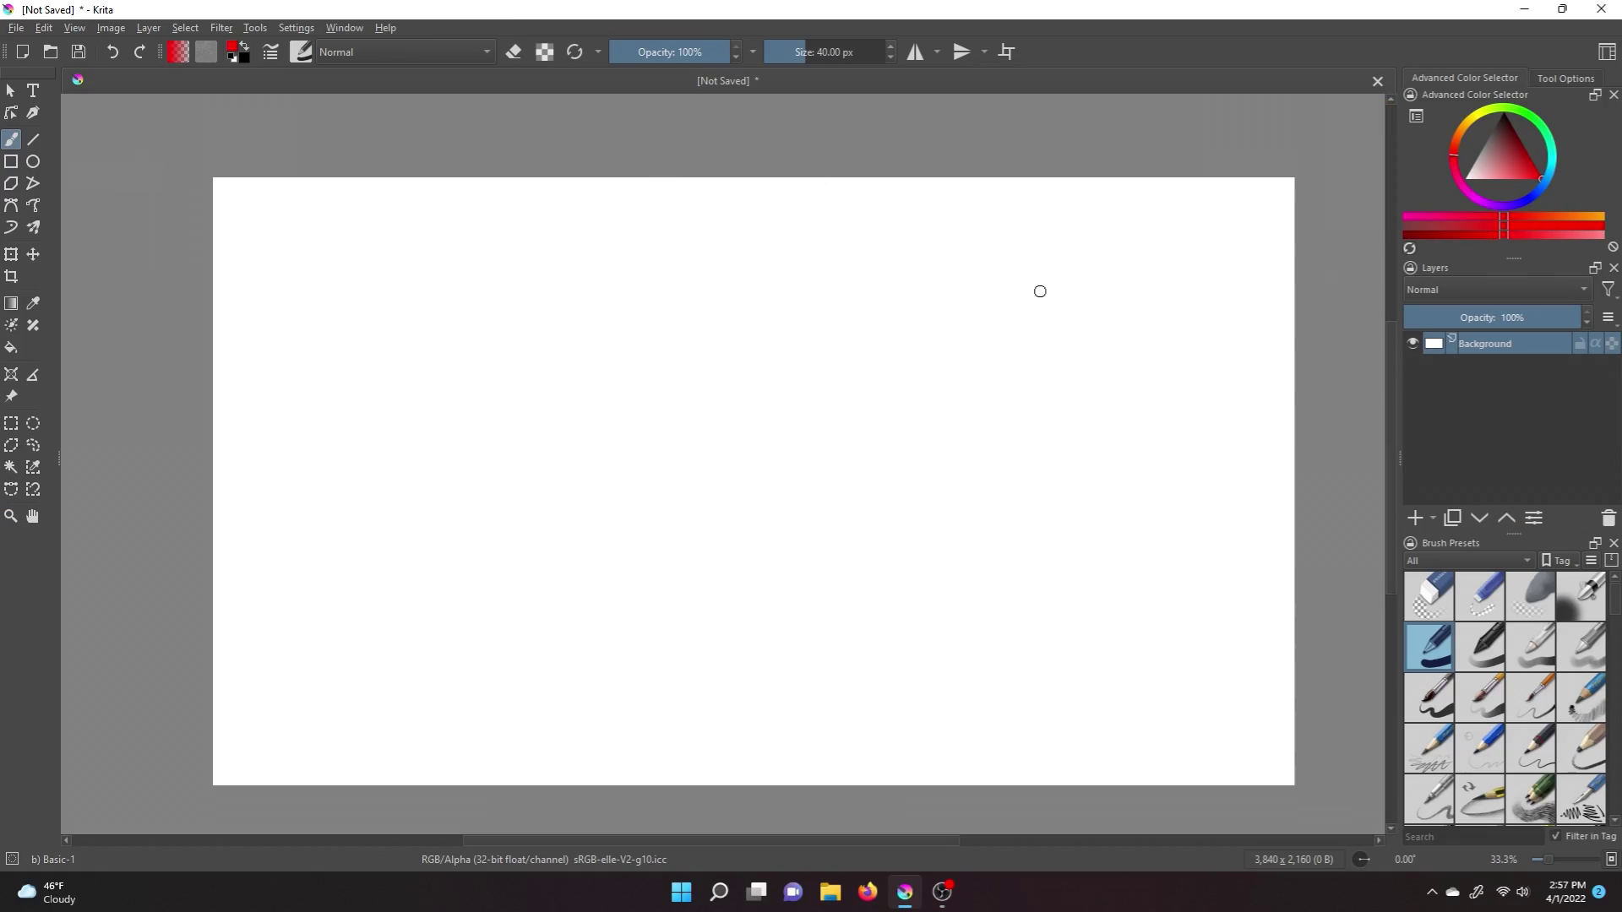
{"action": "mouse_move", "coordinate": [1042, 289]}
{"action": "left_mouse_down"}
{"action": "mouse_move", "coordinate": [413, 312]}
{"action": "mouse_move", "coordinate": [444, 708]}
{"action": "mouse_move", "coordinate": [506, 720]}
{"action": "left_mouse_up"}
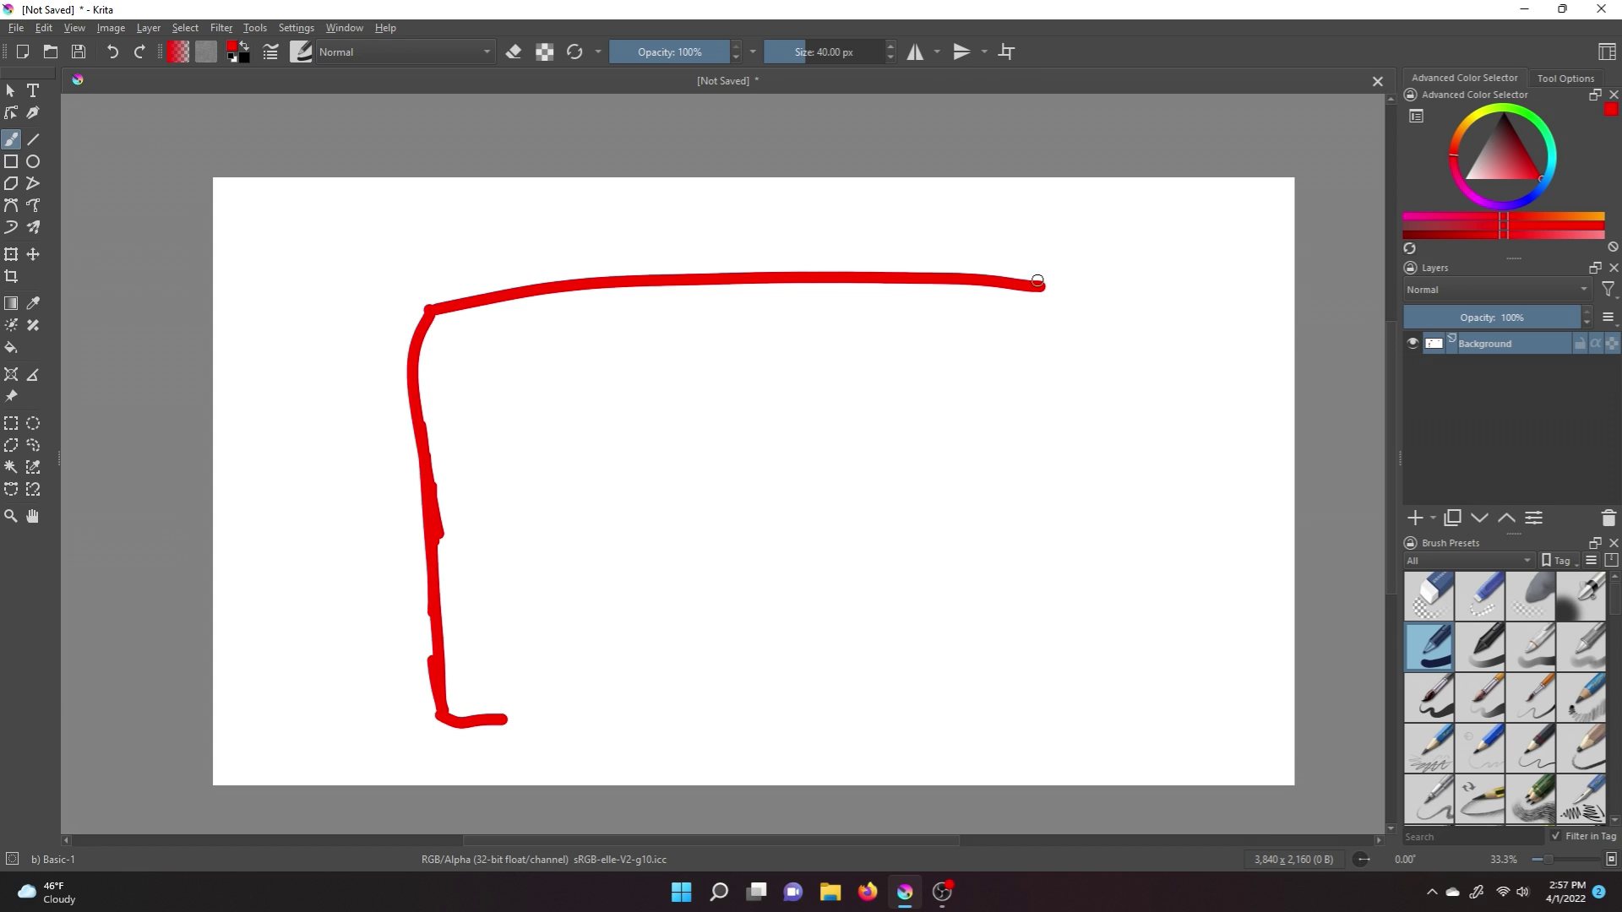
{"action": "mouse_move", "coordinate": [1042, 282]}
{"action": "left_mouse_down"}
{"action": "mouse_move", "coordinate": [1031, 586]}
{"action": "mouse_move", "coordinate": [999, 694]}
{"action": "left_mouse_up"}
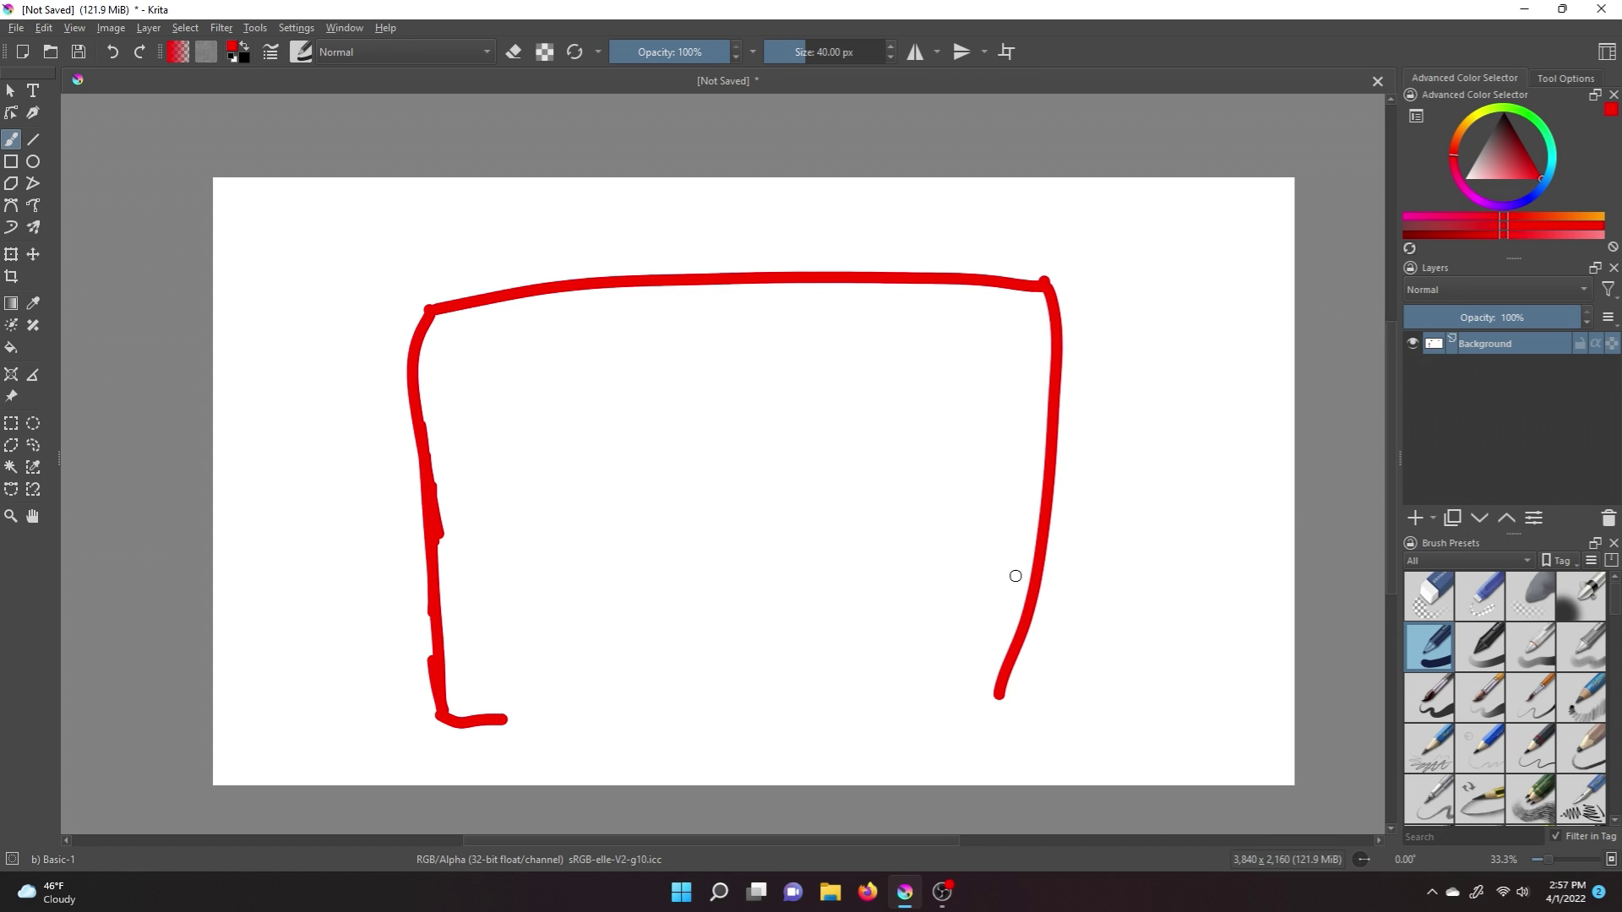
{"action": "left_click", "coordinate": [114, 52]}
{"action": "mouse_move", "coordinate": [1050, 292]}
{"action": "left_mouse_down"}
{"action": "mouse_move", "coordinate": [1064, 615]}
{"action": "mouse_move", "coordinate": [462, 670]}
{"action": "left_mouse_up"}
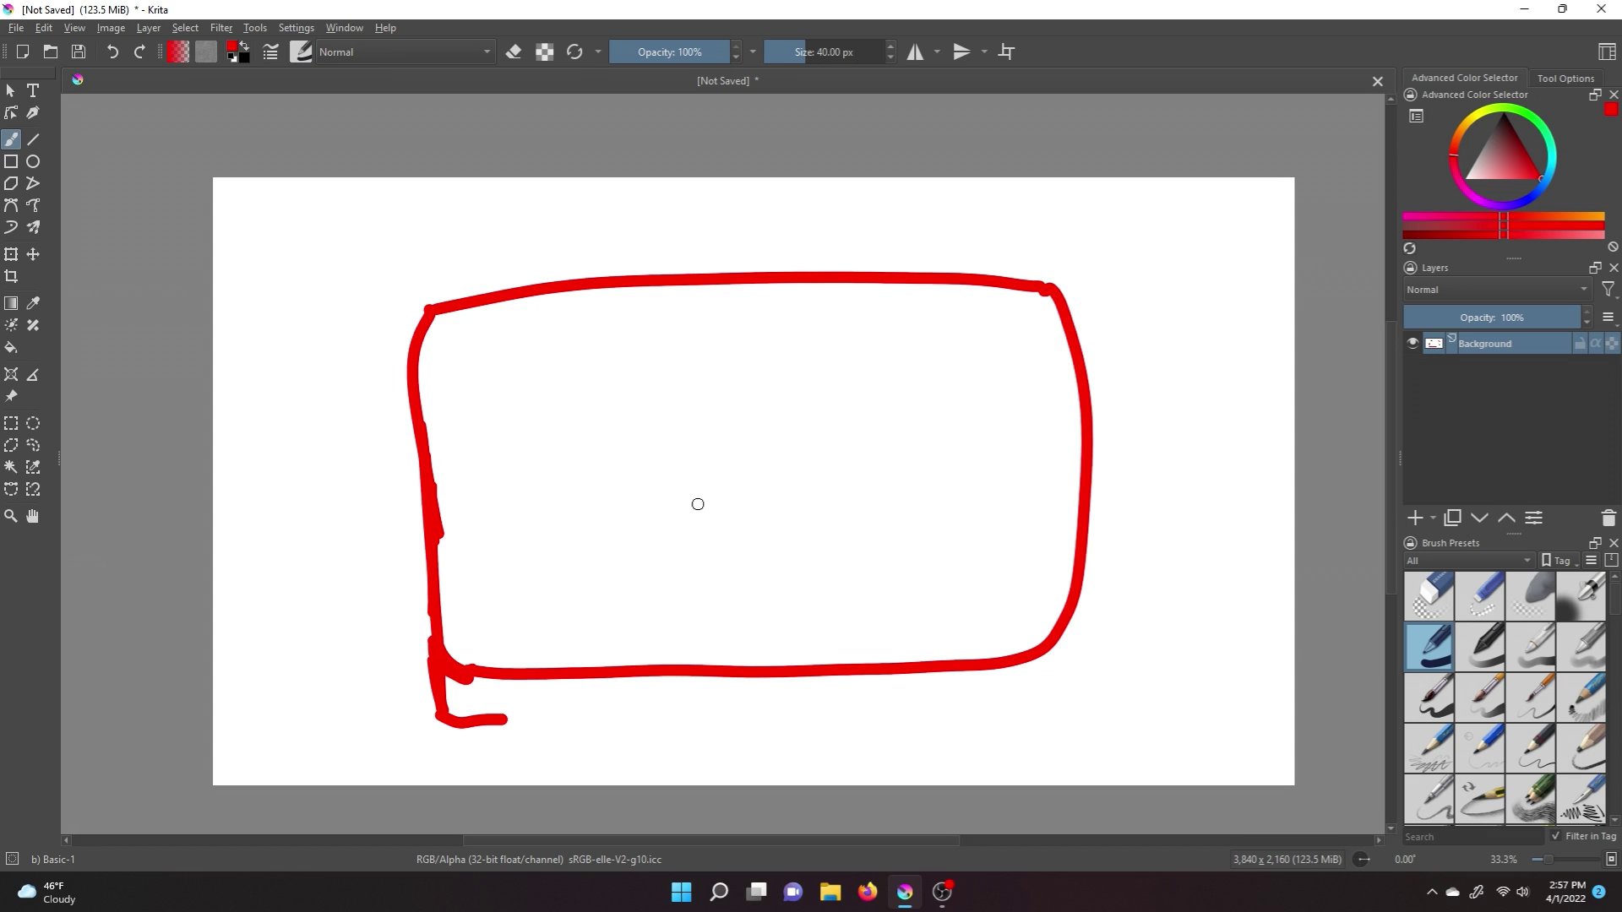
{"action": "mouse_move", "coordinate": [640, 358]}
{"action": "left_mouse_down"}
{"action": "mouse_move", "coordinate": [652, 558]}
{"action": "mouse_move", "coordinate": [855, 543]}
{"action": "mouse_move", "coordinate": [678, 575]}
{"action": "left_mouse_up"}
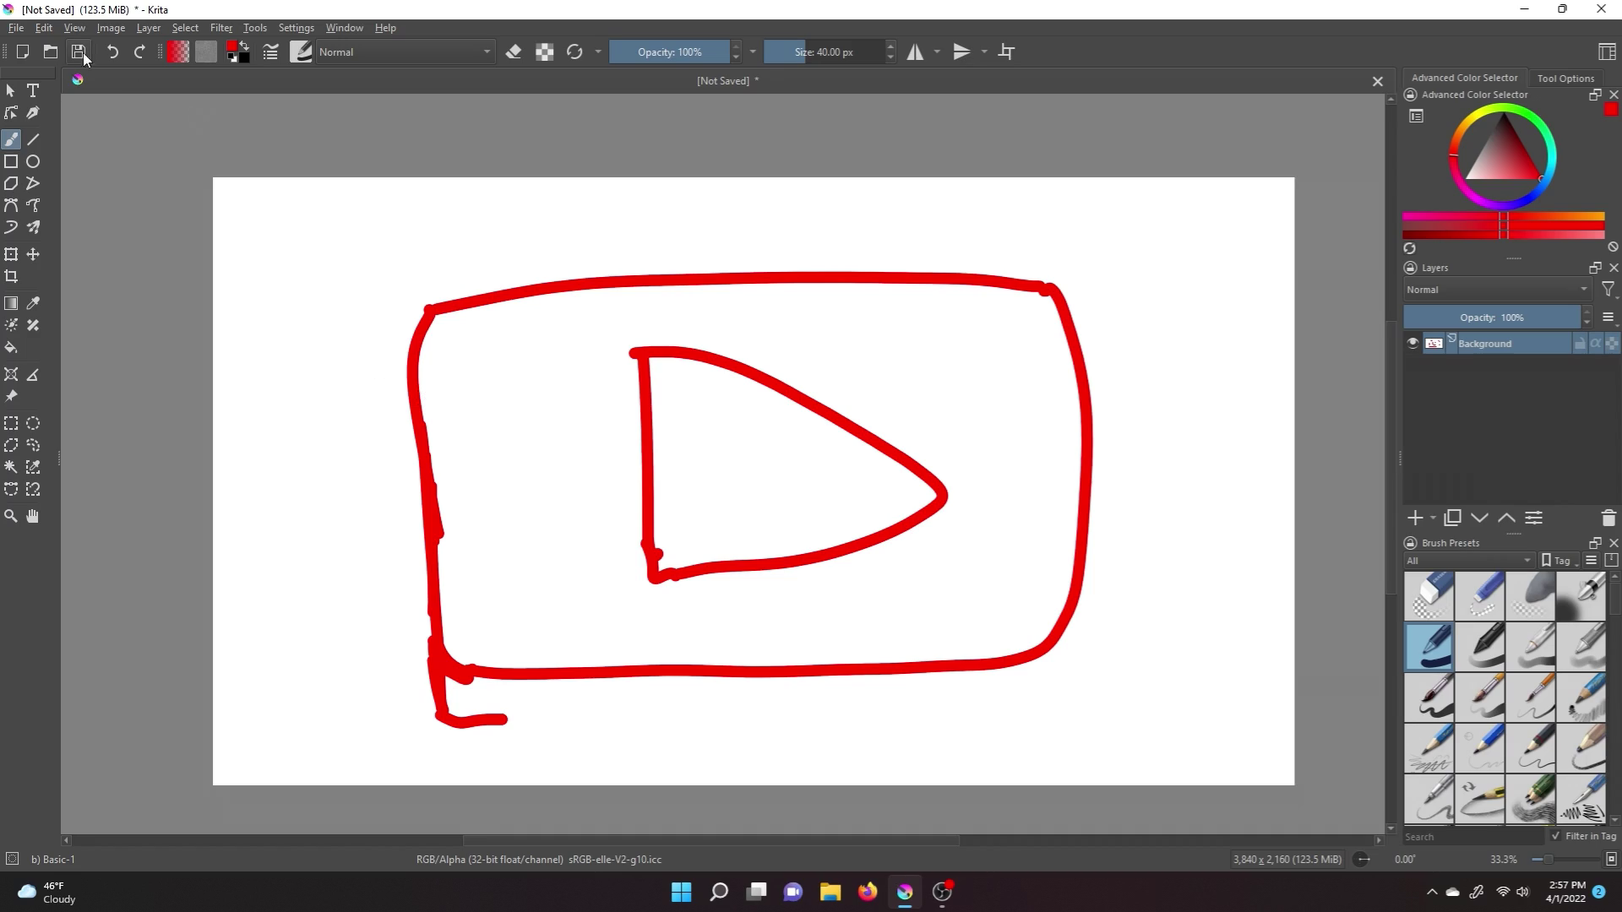